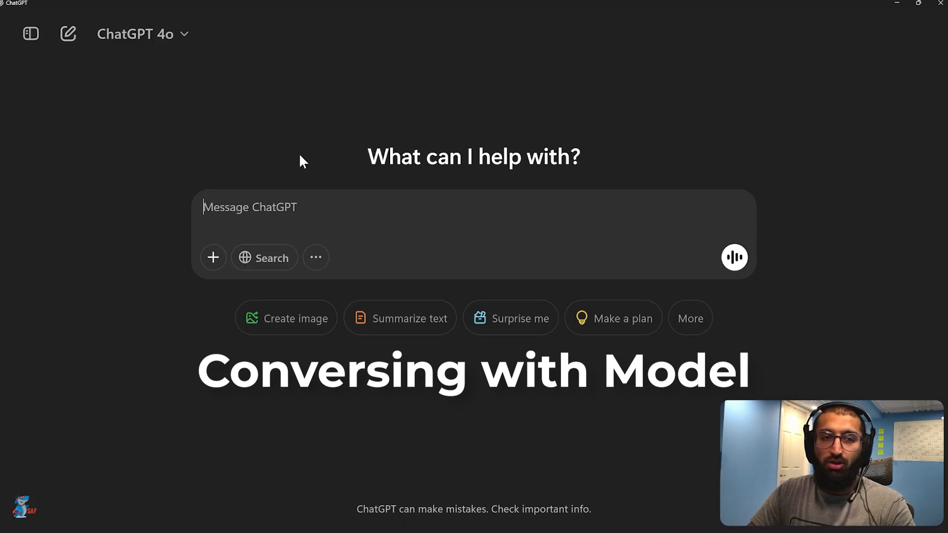
# Send the message "hello" and attach the Moonwalking_with_Einstein PDF from the computer to the chat
pyautogui.write('hello')
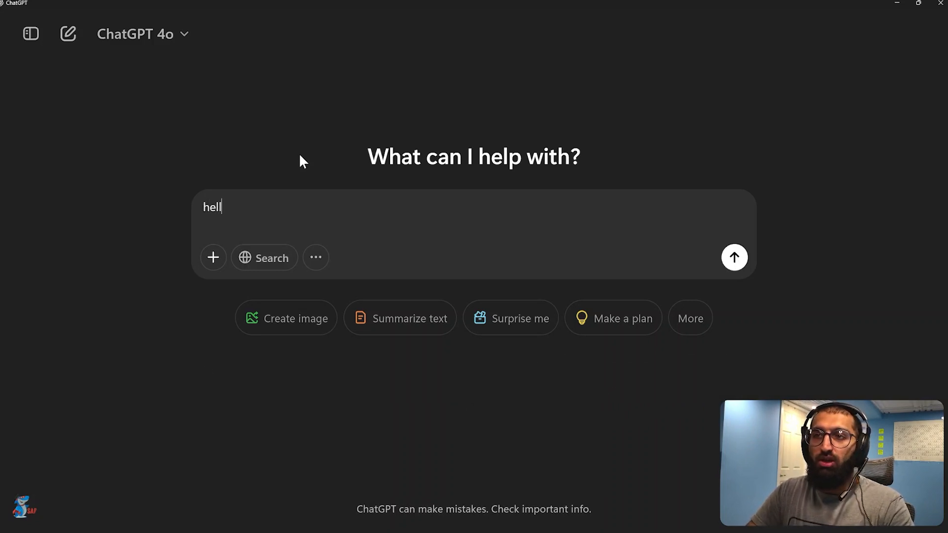
pyautogui.press('Return')
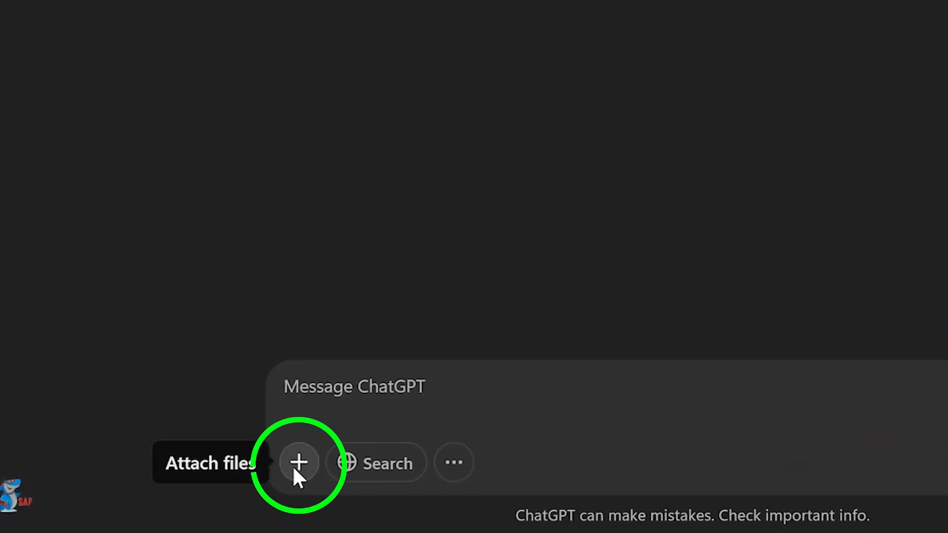
pyautogui.click(299, 464)
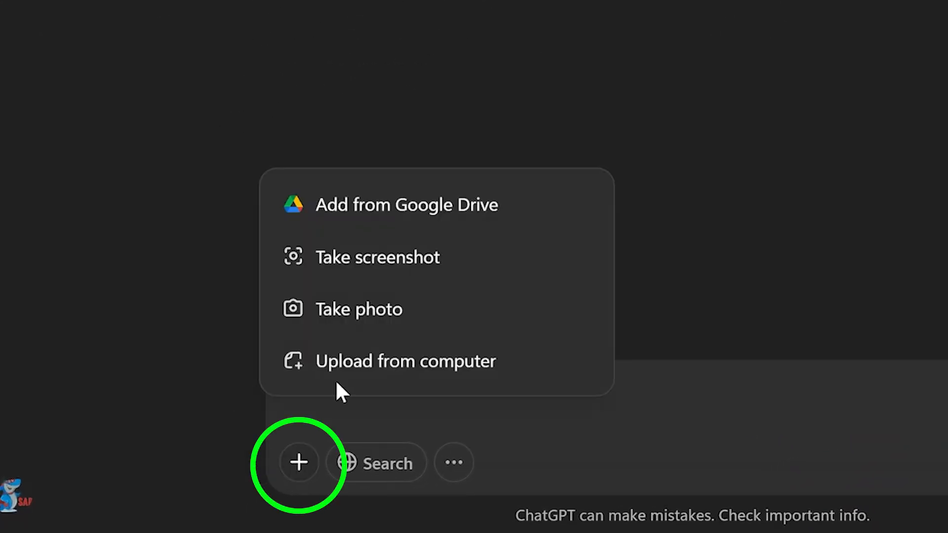
pyautogui.click(360, 363)
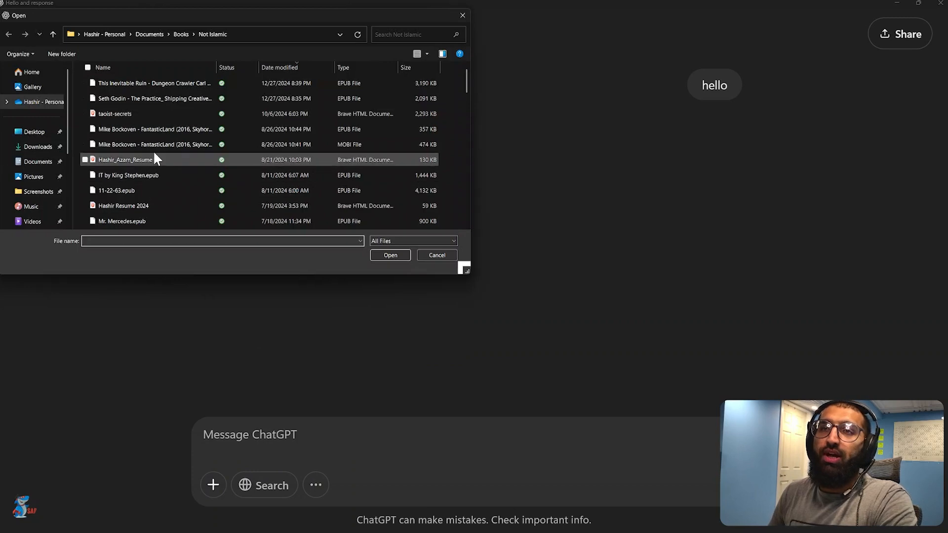
pyautogui.scroll(-8, 152, 150)
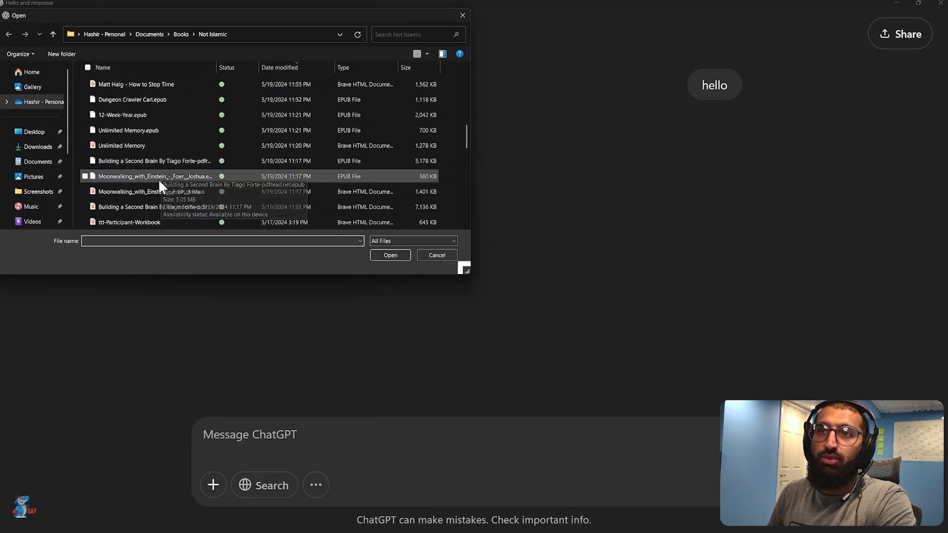
pyautogui.doubleClick(157, 191)
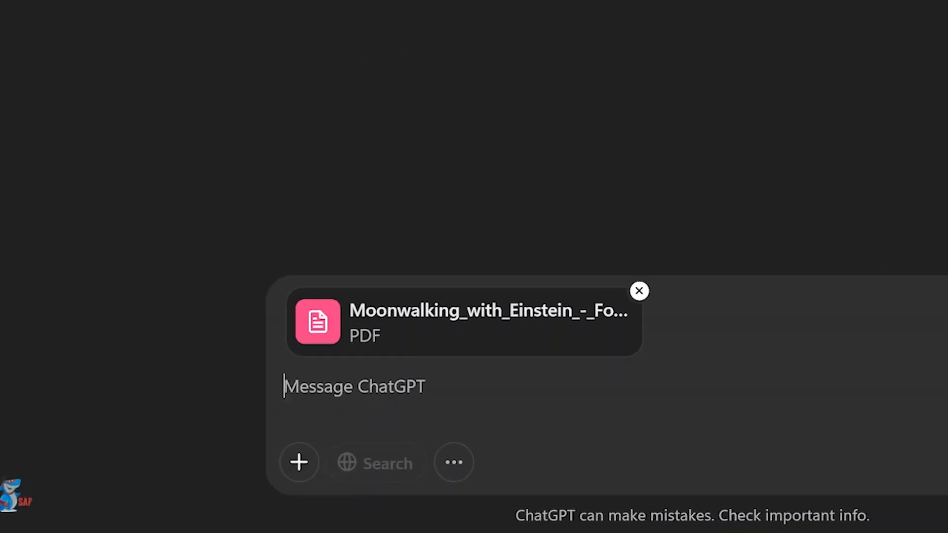
# Send the prompt "summarize this for me" with the attached PDF and read through the summary from its beginning
pyautogui.write('summarize')
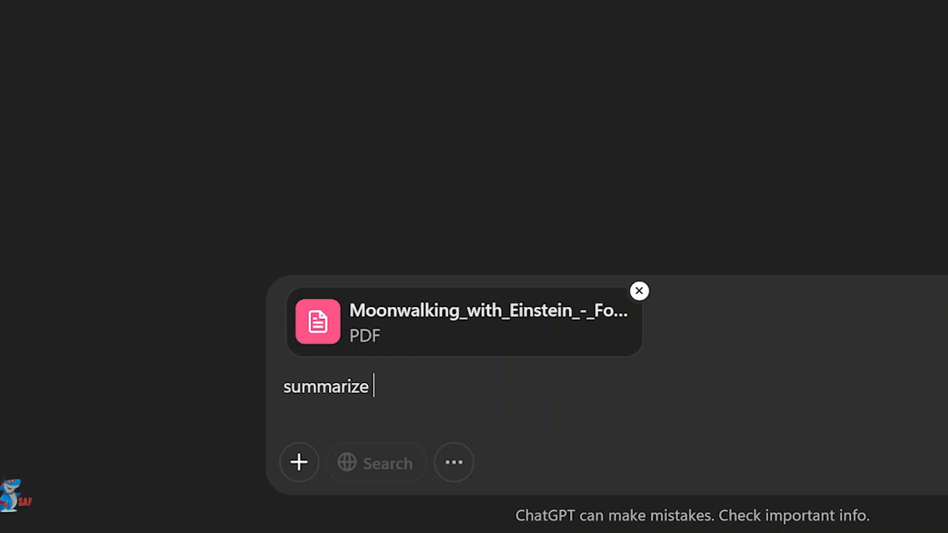
pyautogui.write(' this for me')
pyautogui.press('Return')
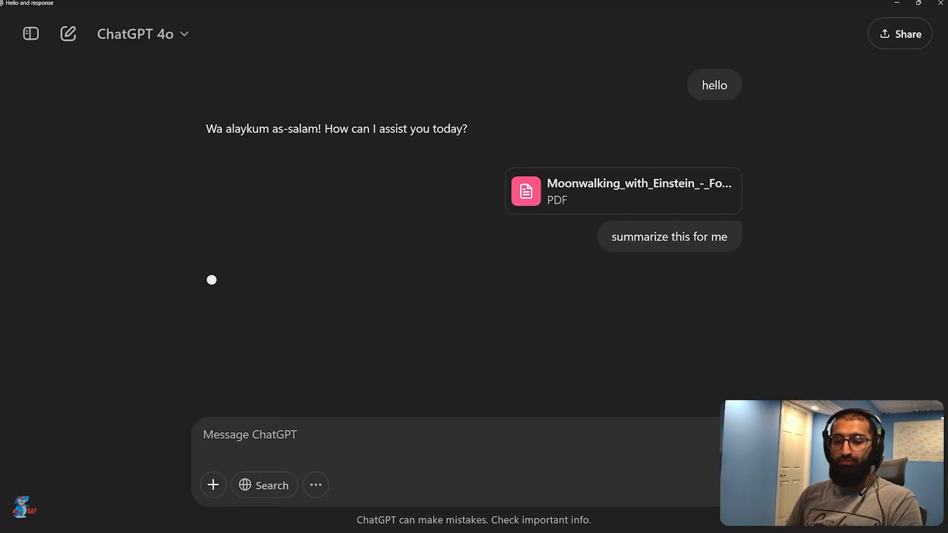
pyautogui.scroll(5, 457, 304)
pyautogui.scroll(5, 457, 304)
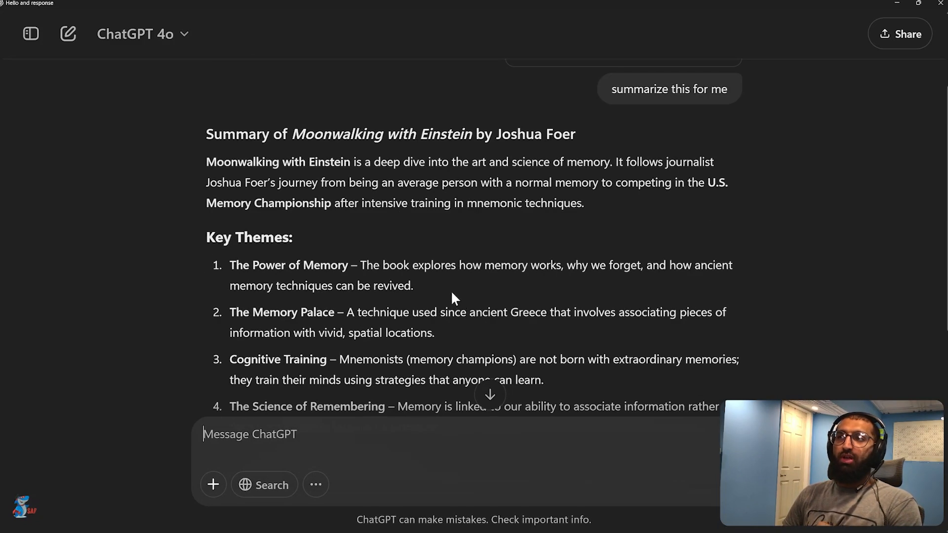
pyautogui.scroll(1, 513, 242)
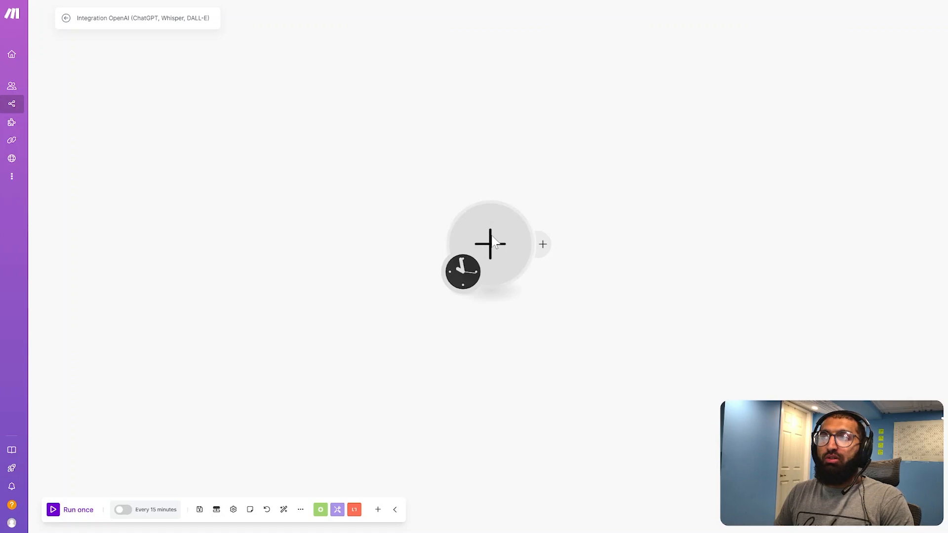
# Switch to Make and add the OpenAI "Create a Completion (Prompt) (GPT and o1 Models)" module as the scenario's first module
pyautogui.click(496, 241)
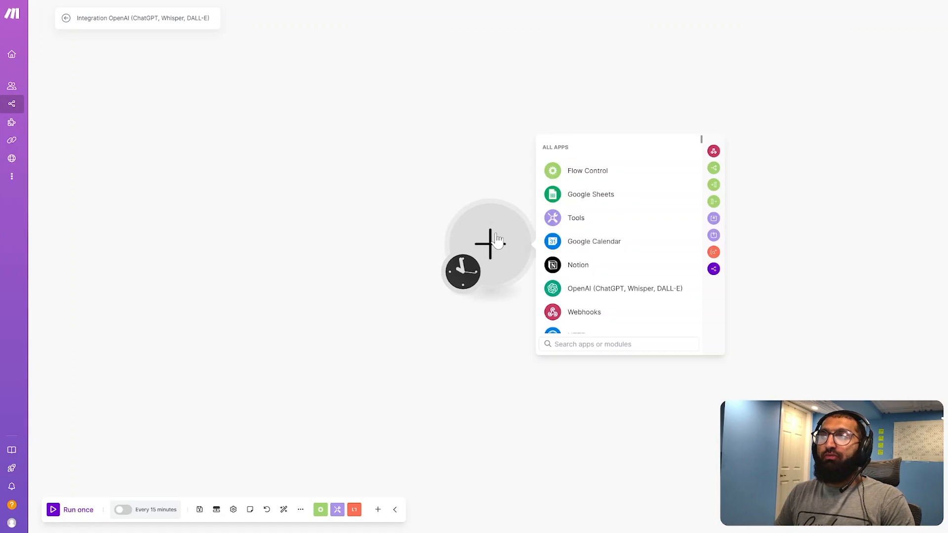
pyautogui.click(578, 292)
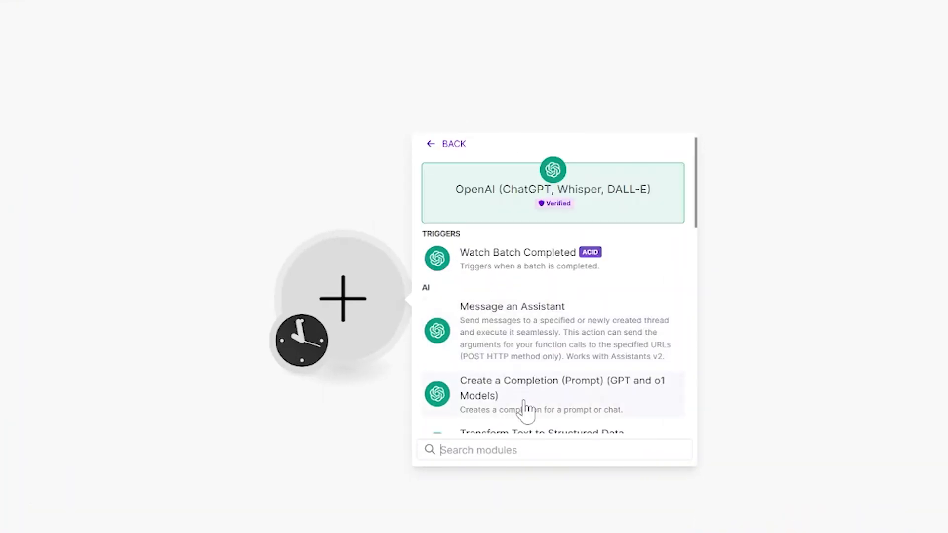
pyautogui.scroll(-5, 525, 409)
pyautogui.scroll(3, 535, 269)
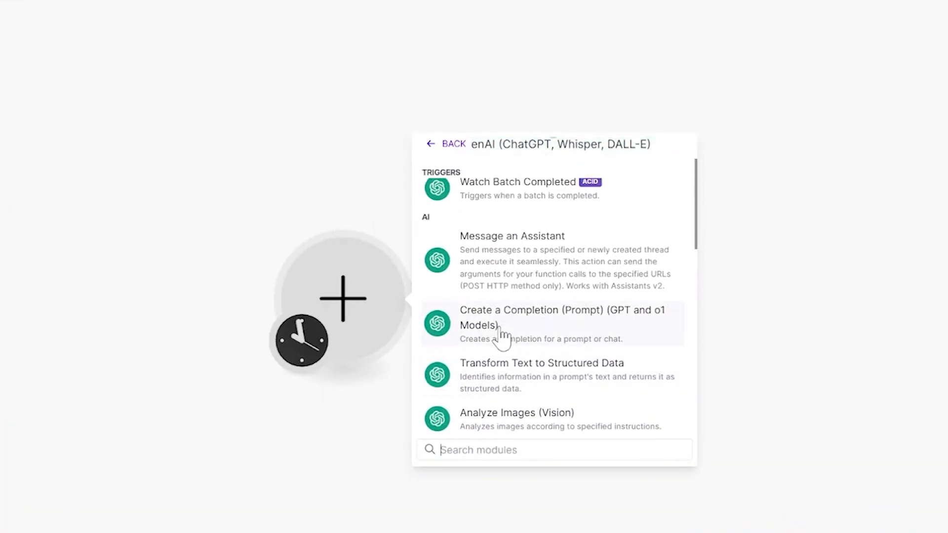
pyautogui.click(501, 337)
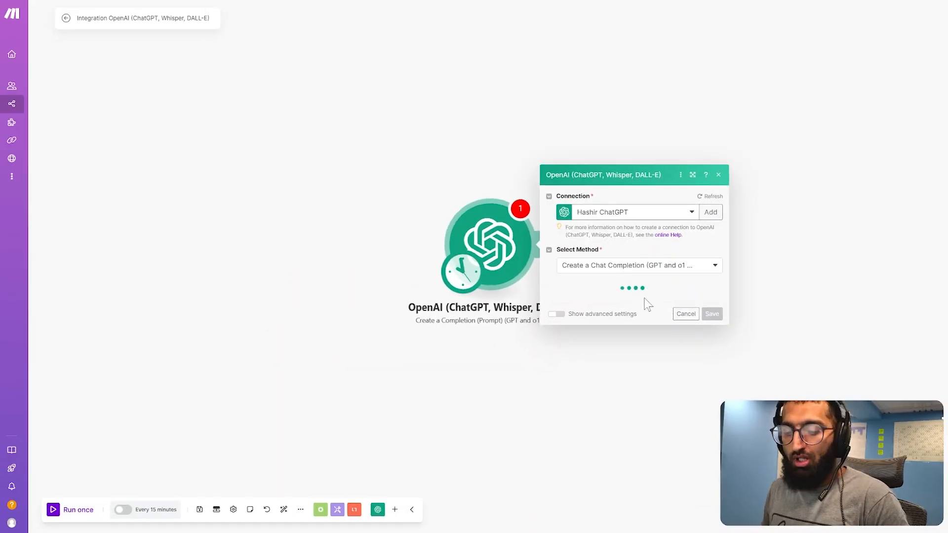
# Configure the OpenAI module with the gpt-4o model and a User message reading "hi", and save it
pyautogui.click(635, 240)
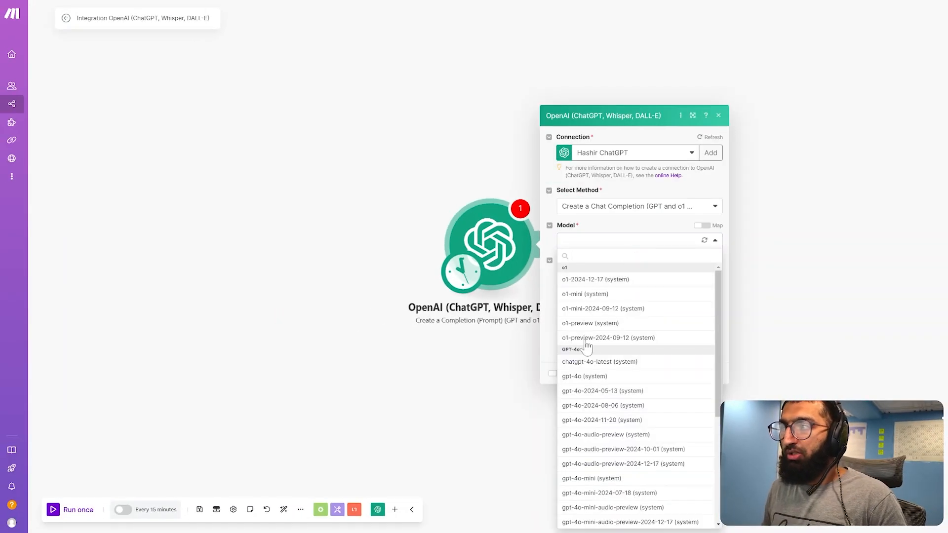
pyautogui.click(599, 375)
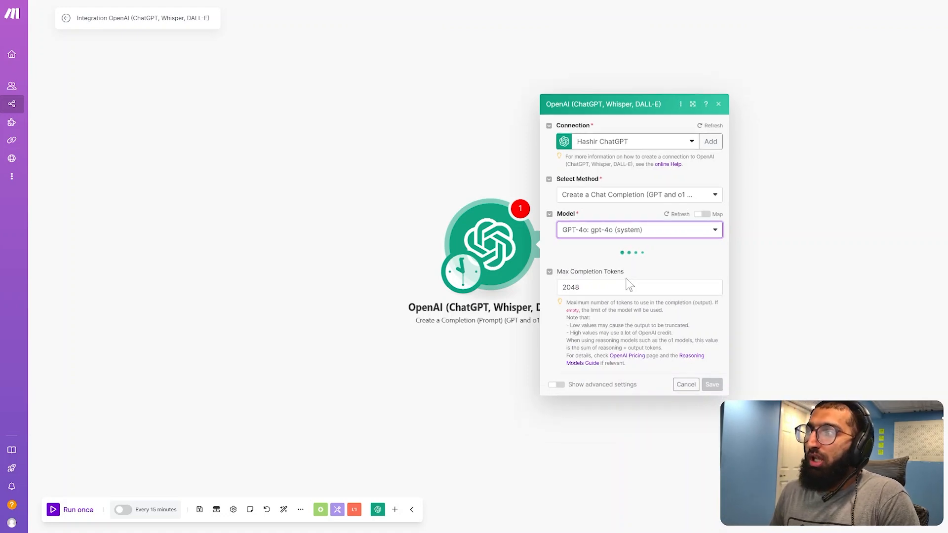
pyautogui.click(623, 198)
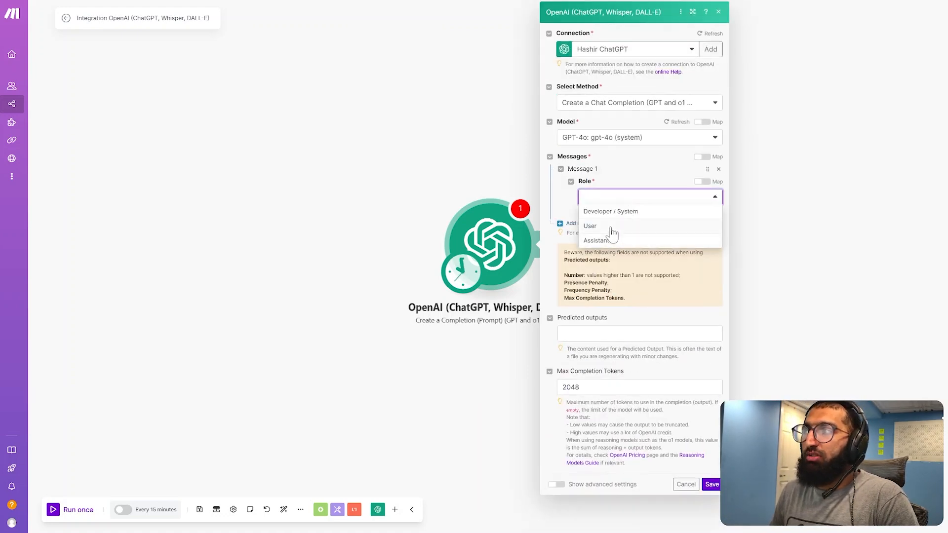
pyautogui.click(609, 225)
pyautogui.click(609, 232)
pyautogui.write('h')
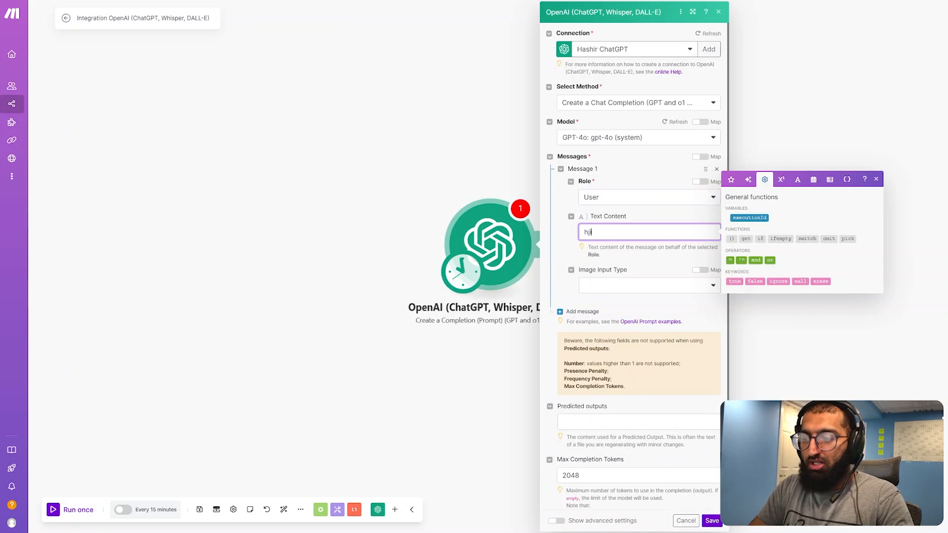
pyautogui.write('i')
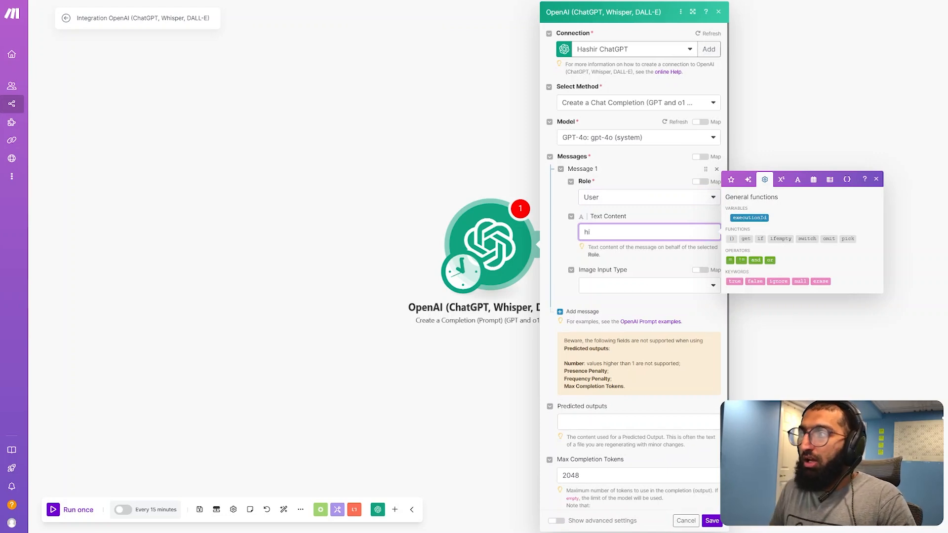
pyautogui.click(711, 523)
# Run only the OpenAI module and review its output and message settings
pyautogui.rightClick(495, 215)
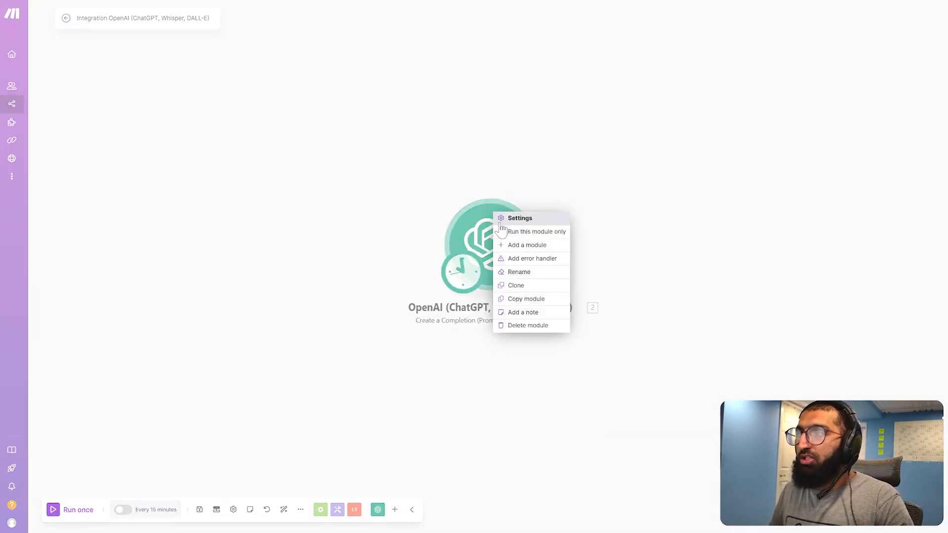
pyautogui.click(513, 231)
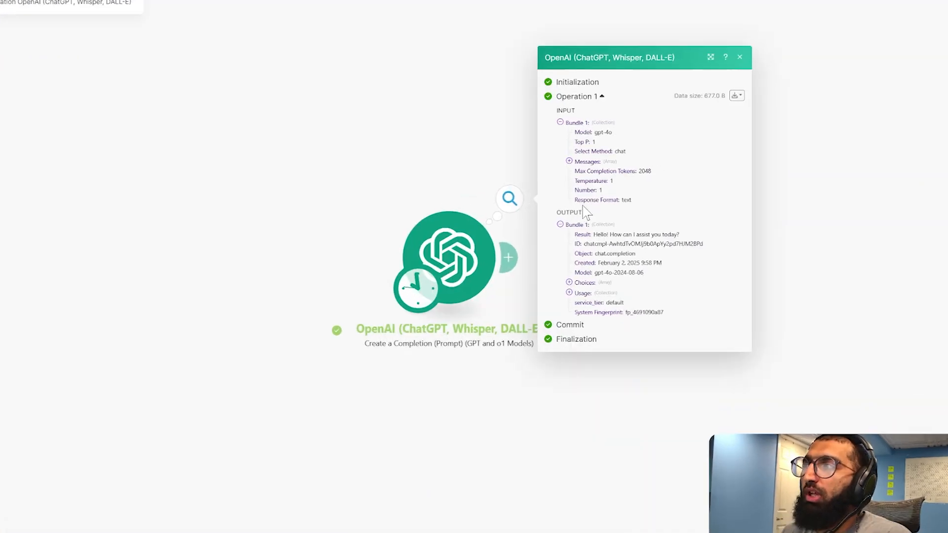
pyautogui.moveTo(680, 236); pyautogui.dragTo(596, 240)
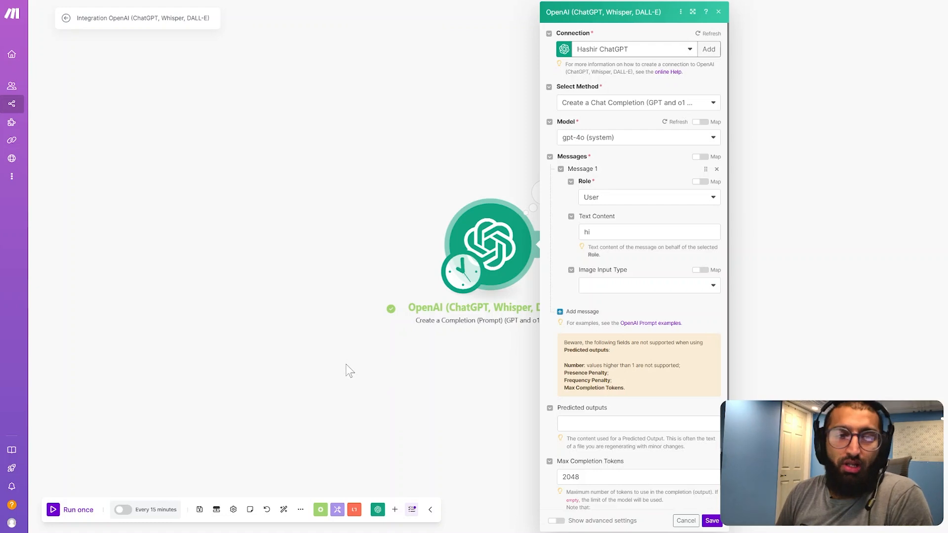
pyautogui.scroll(-2, 610, 308)
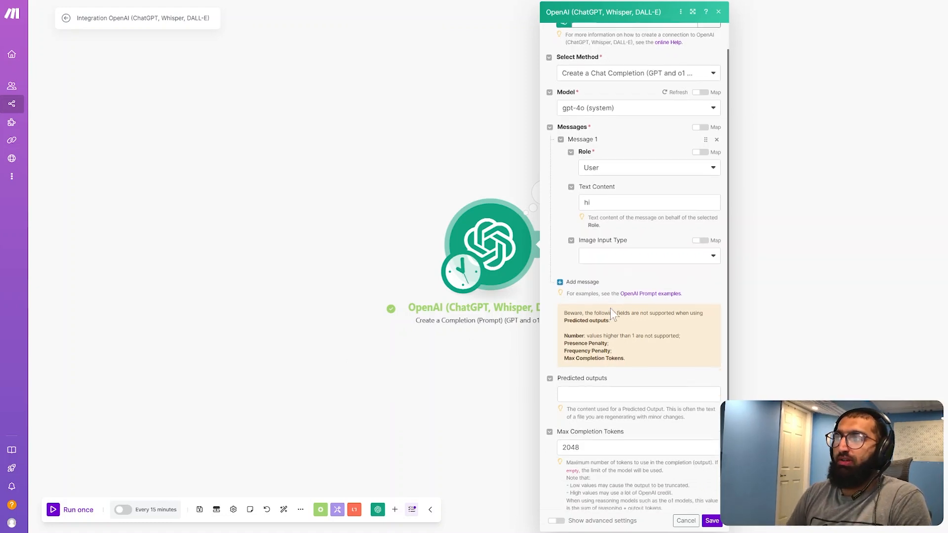
pyautogui.scroll(3, 615, 337)
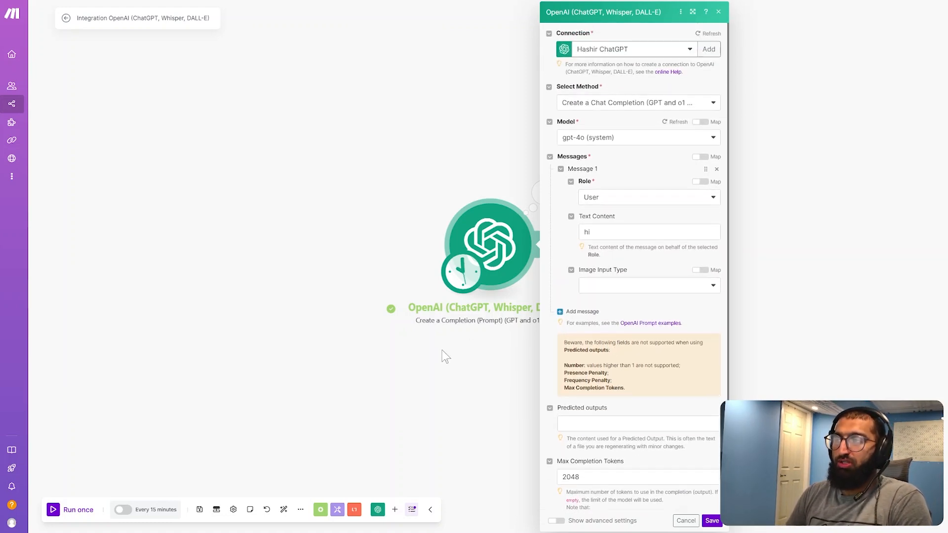
pyautogui.click(446, 348)
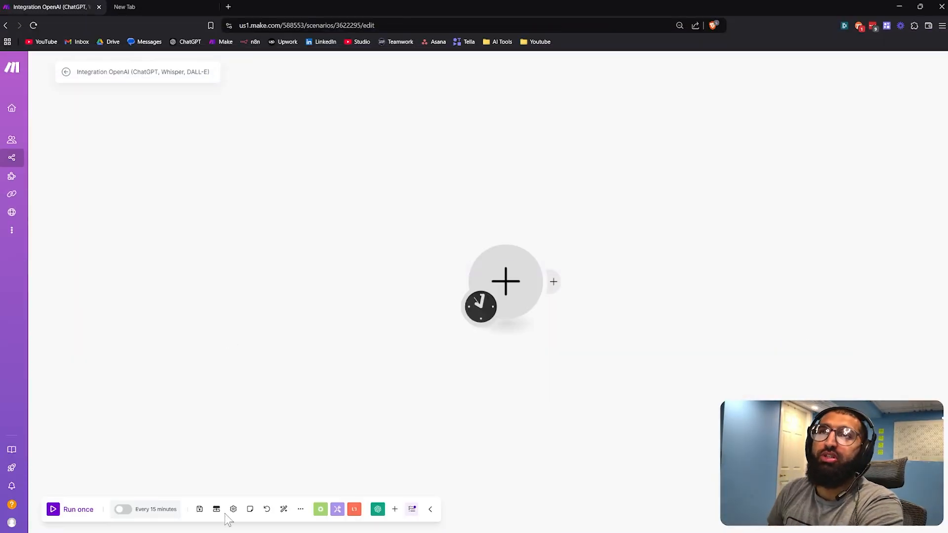
# Open platform.openai.com in the browser and go to the vector stores in the dashboard's storage
pyautogui.click(188, 7)
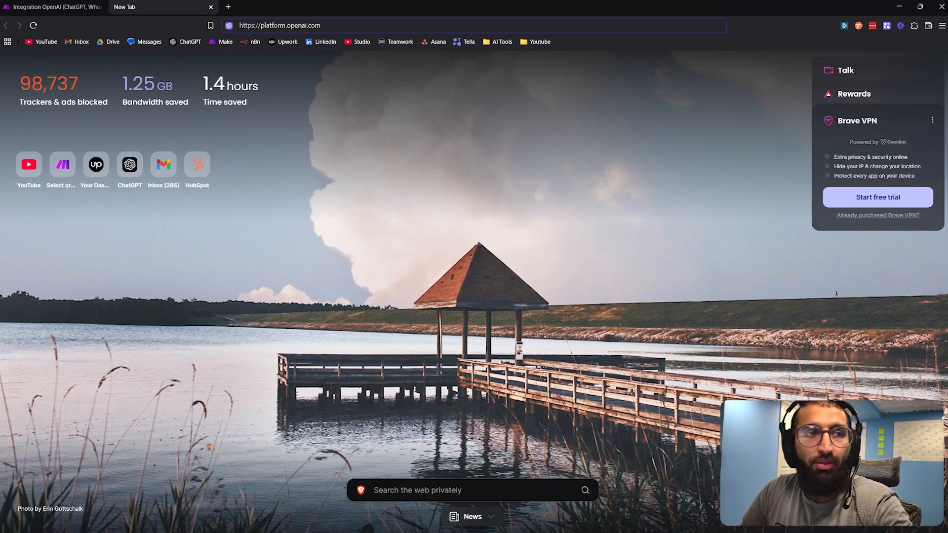
pyautogui.press('Return')
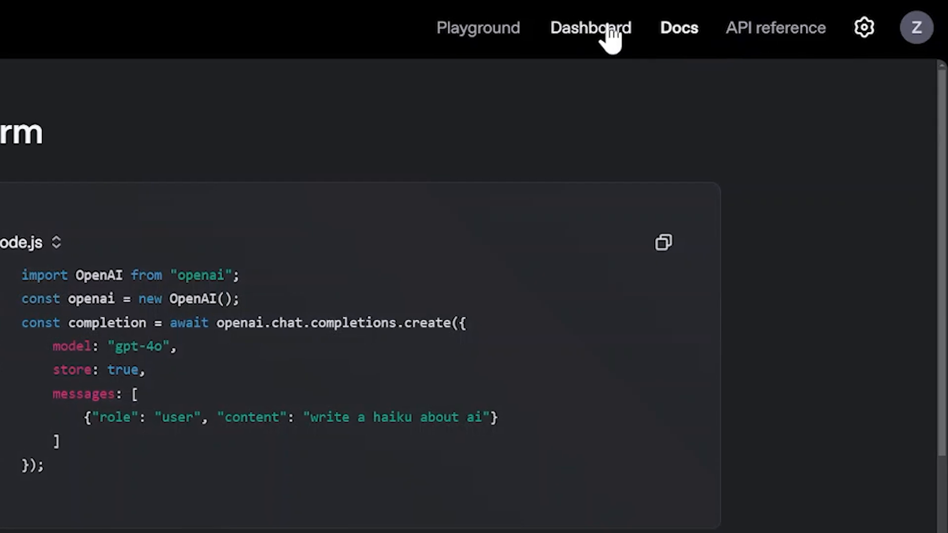
pyautogui.click(767, 14)
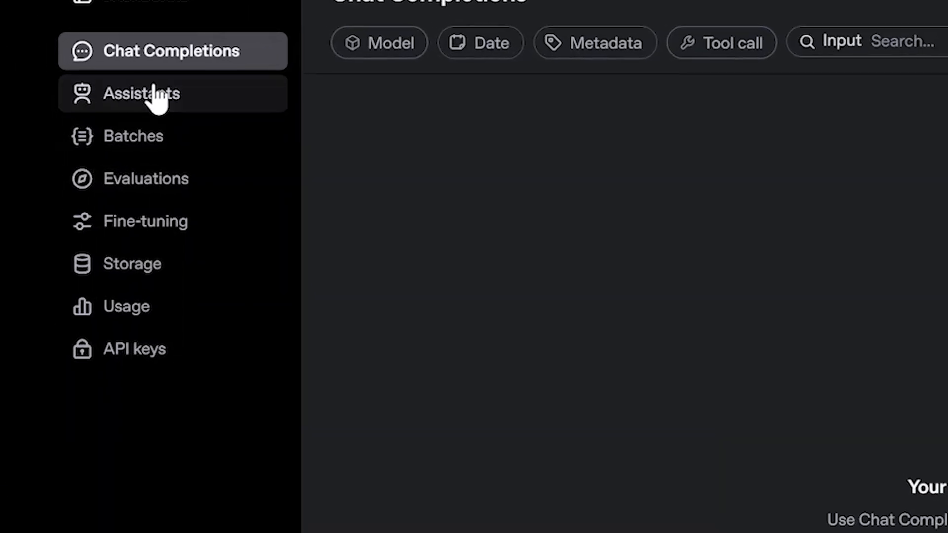
pyautogui.click(141, 270)
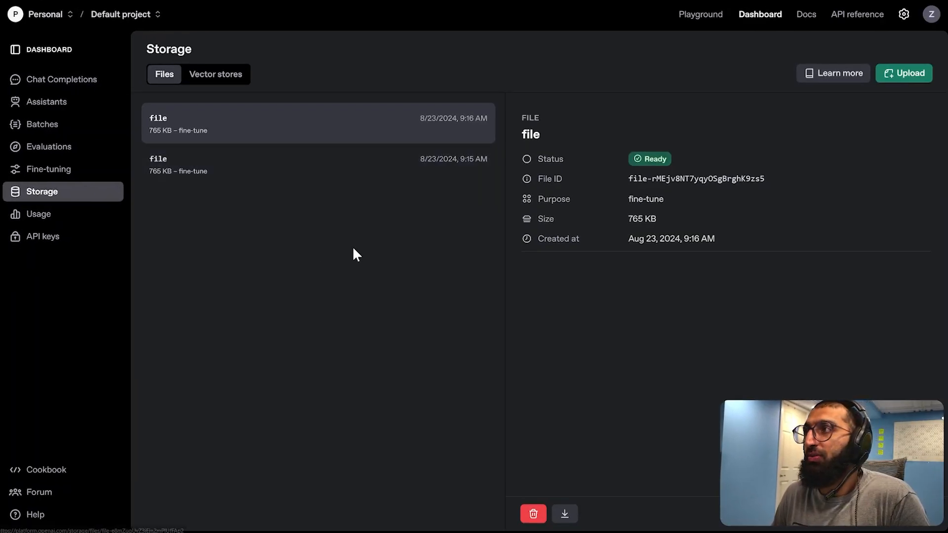
pyautogui.click(210, 83)
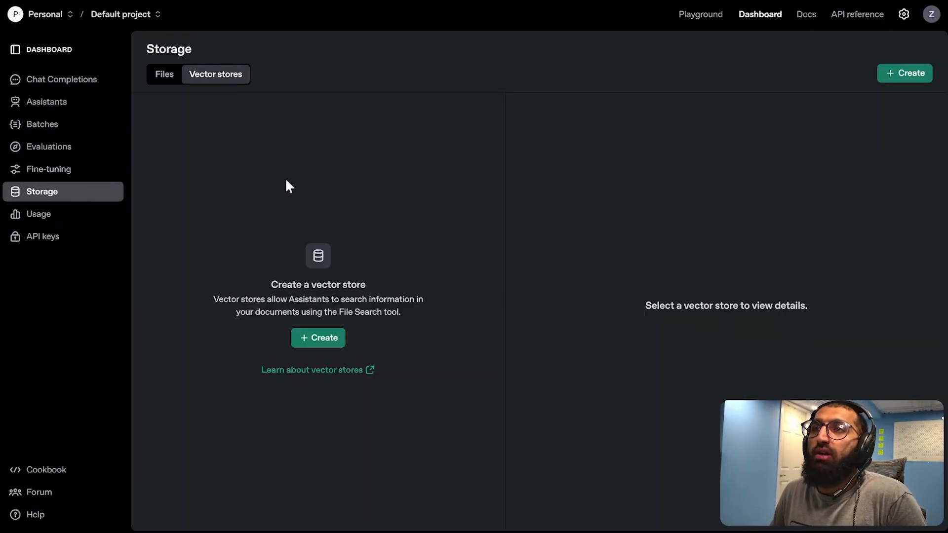
# Create a vector store and name it "youtube test"
pyautogui.click(320, 337)
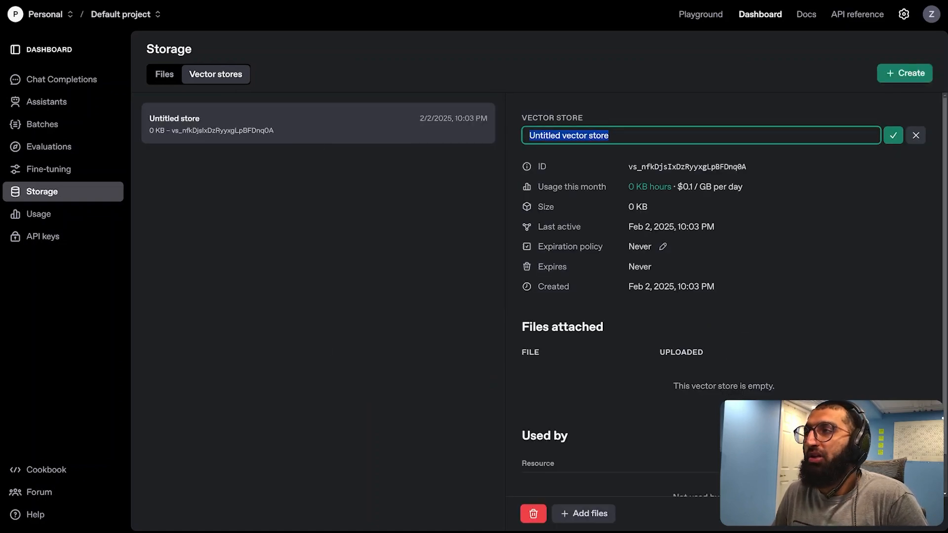
pyautogui.write('youtube test')
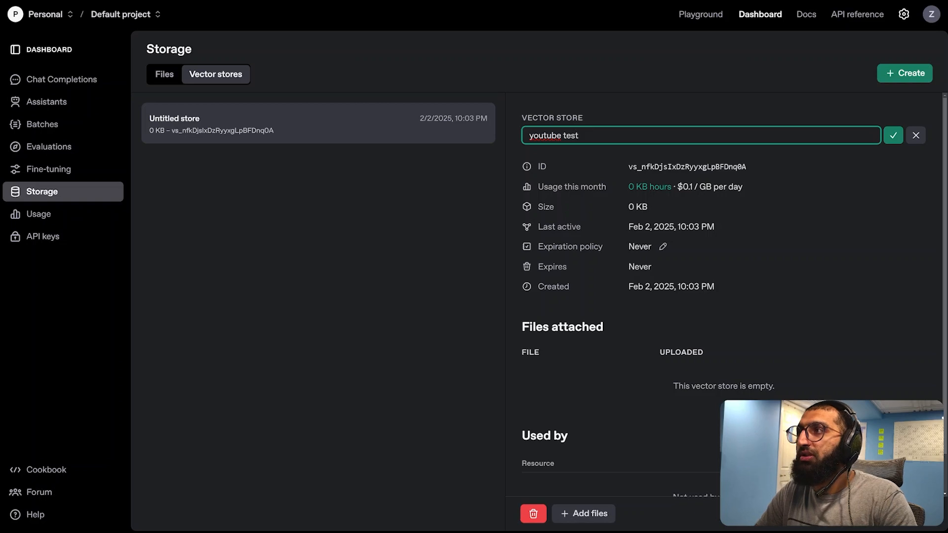
pyautogui.scroll(-1, 754, 338)
pyautogui.scroll(1, 862, 207)
pyautogui.click(893, 139)
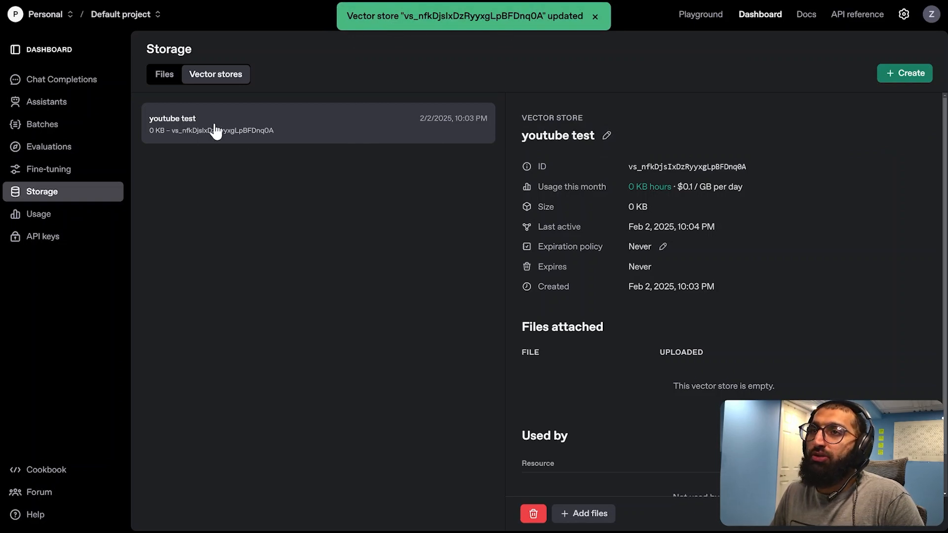
# Copy the ID of the "youtube test" vector store and open the dashboard's Assistants page
pyautogui.moveTo(638, 172)
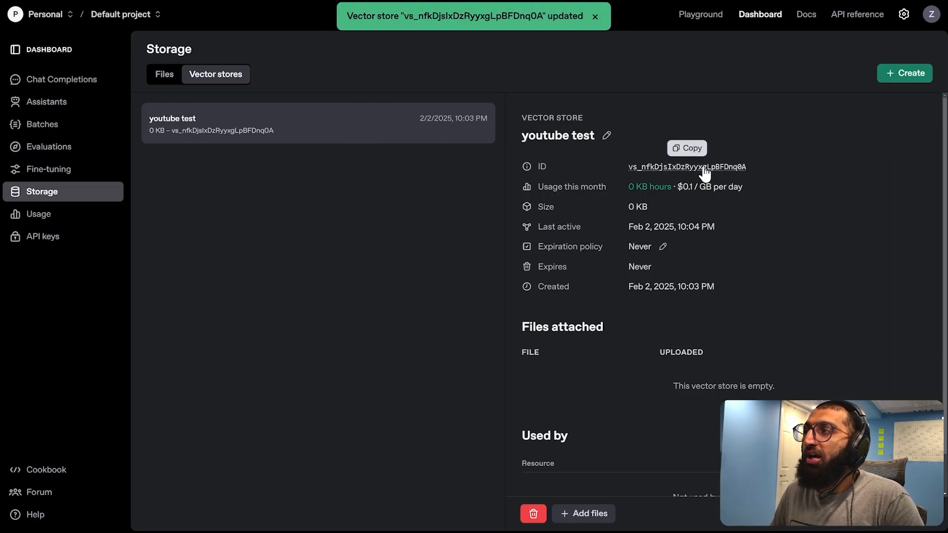
pyautogui.click(693, 154)
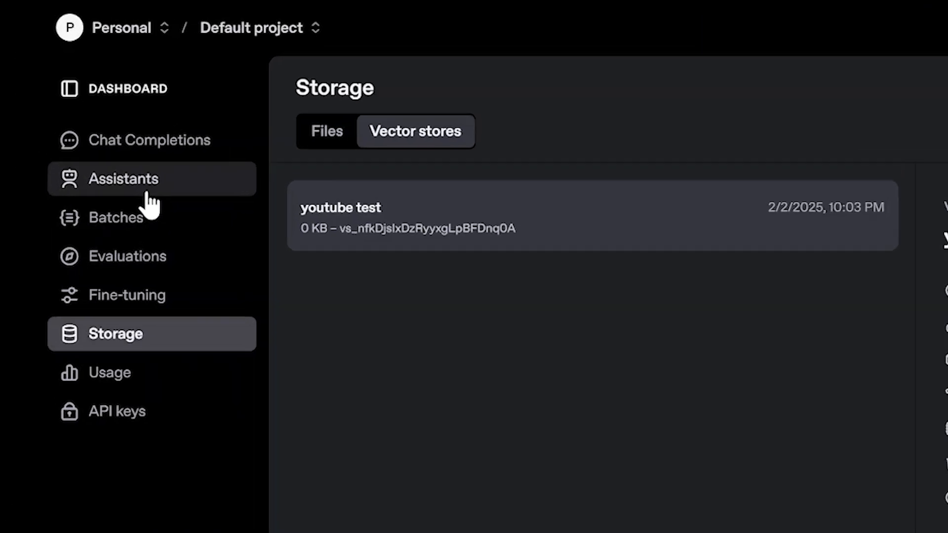
pyautogui.click(169, 213)
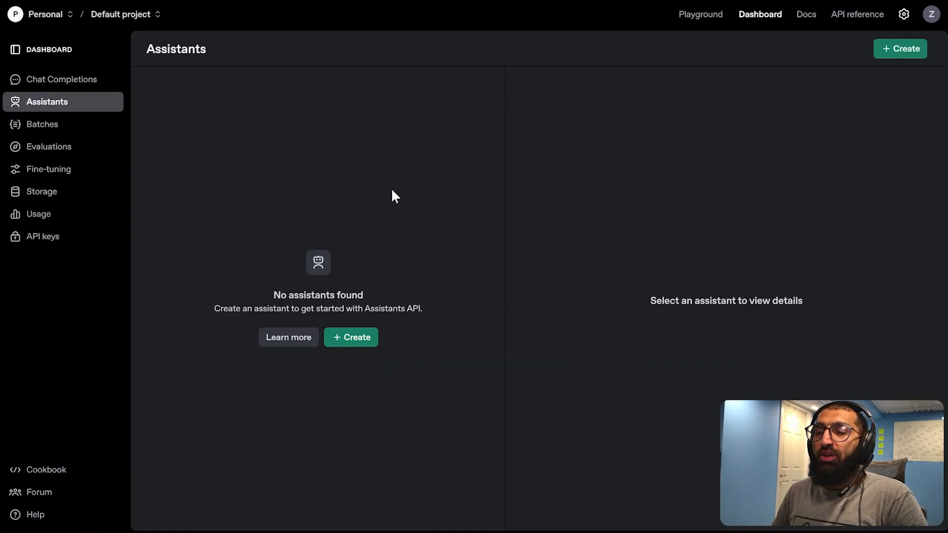
# Create a new assistant and name it "yooutube make.com test"
pyautogui.click(354, 340)
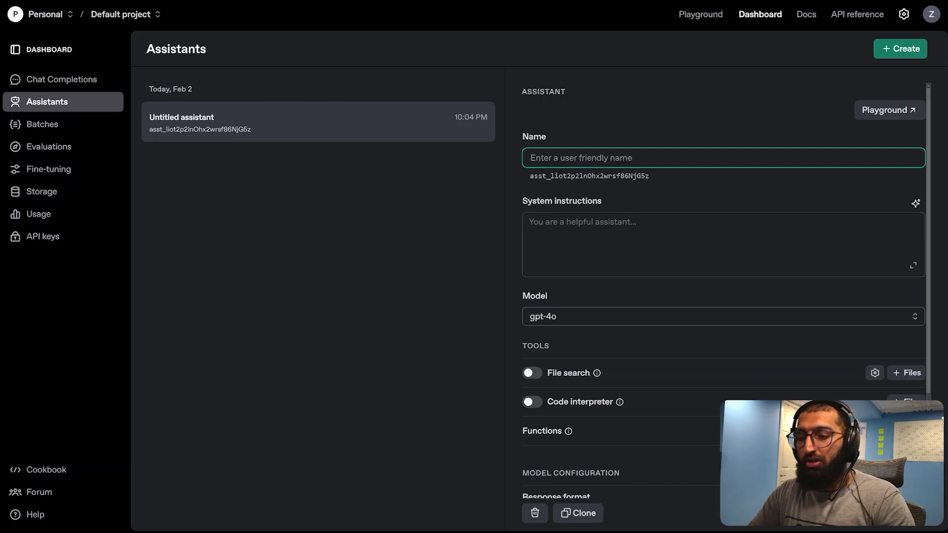
pyautogui.write('yooutube make.com test')
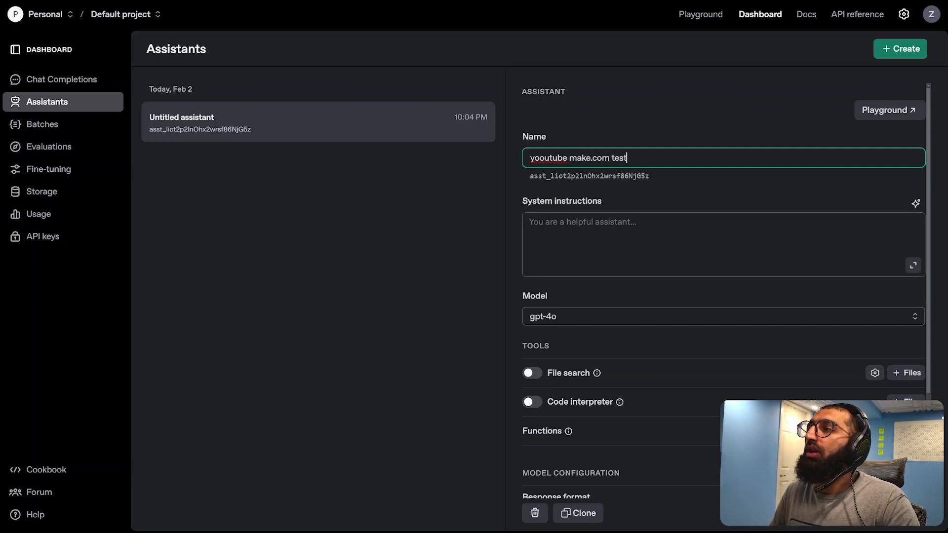
pyautogui.click(723, 244)
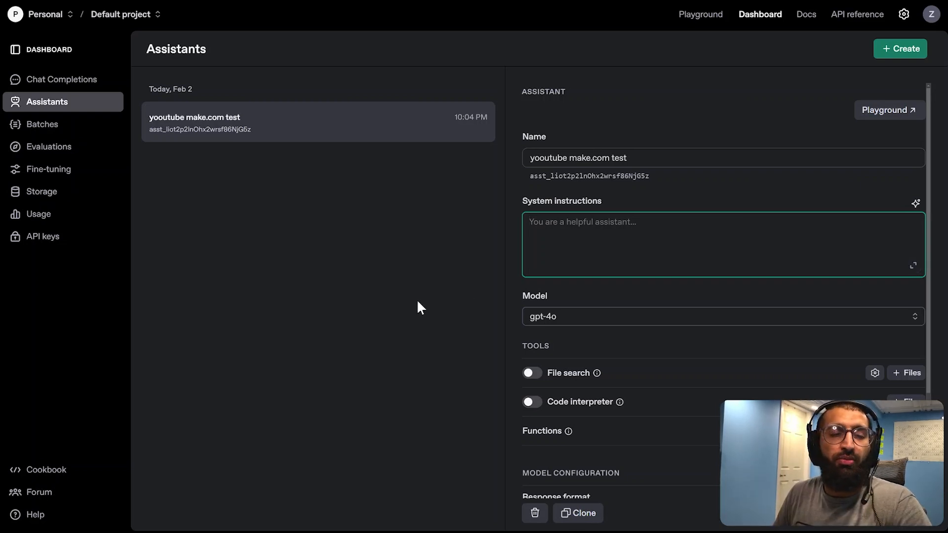
# Paste the system instructions telling the assistant to analyze a book PDF and generate a structured, detailed, easy-to-understand summary
pyautogui.click(375, 291)
pyautogui.click(723, 245)
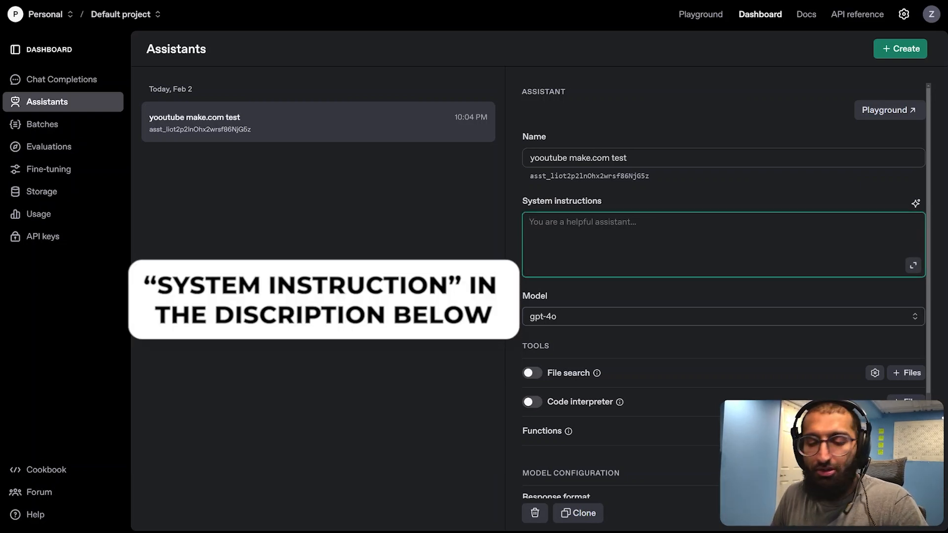
pyautogui.hotkey('ctrl', 'v')
pyautogui.scroll(15, 723, 244)
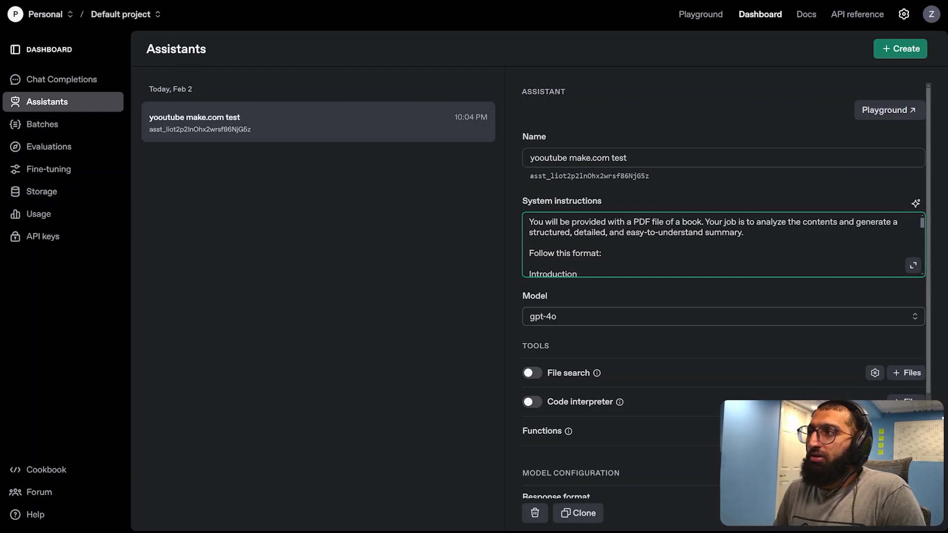
# Enable the File search tool for the assistant and review its model configuration
pyautogui.scroll(-2, 640, 289)
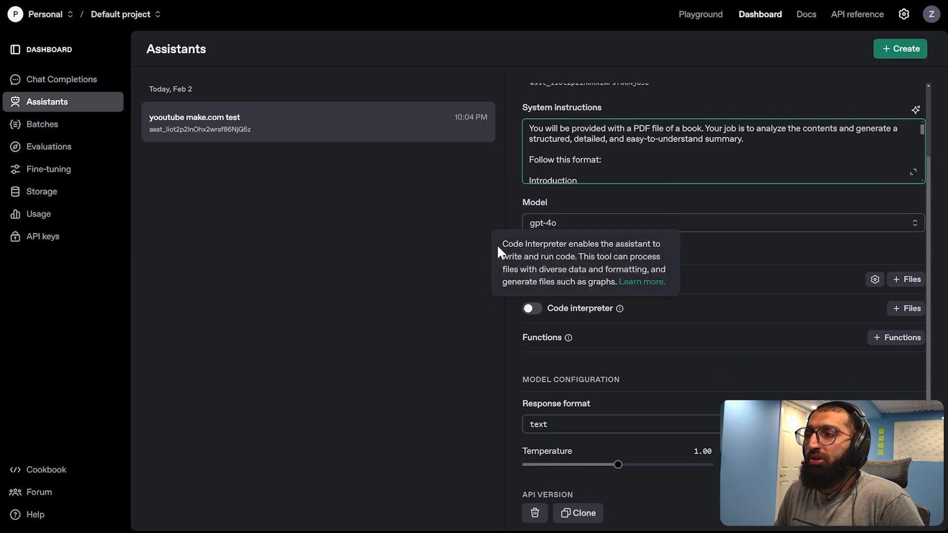
pyautogui.click(535, 280)
pyautogui.scroll(-1, 543, 385)
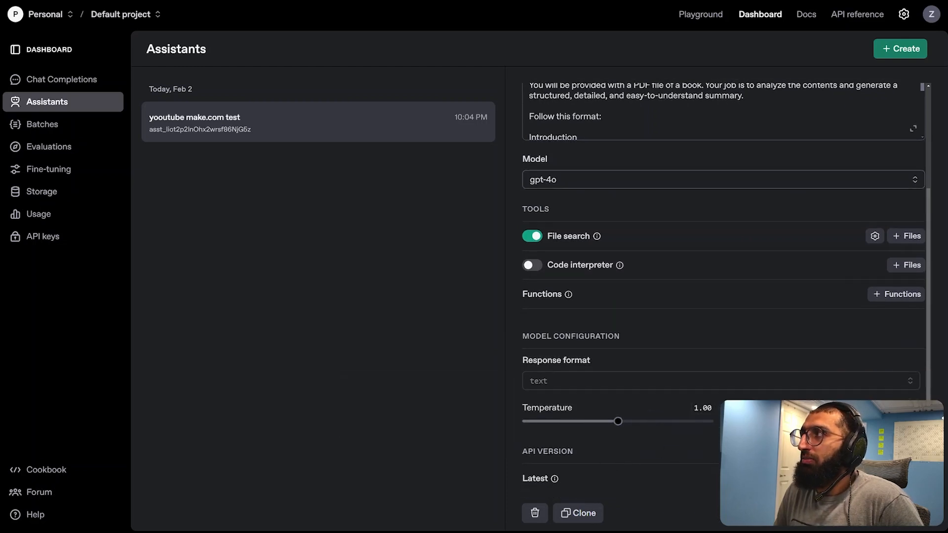
pyautogui.scroll(3, 631, 413)
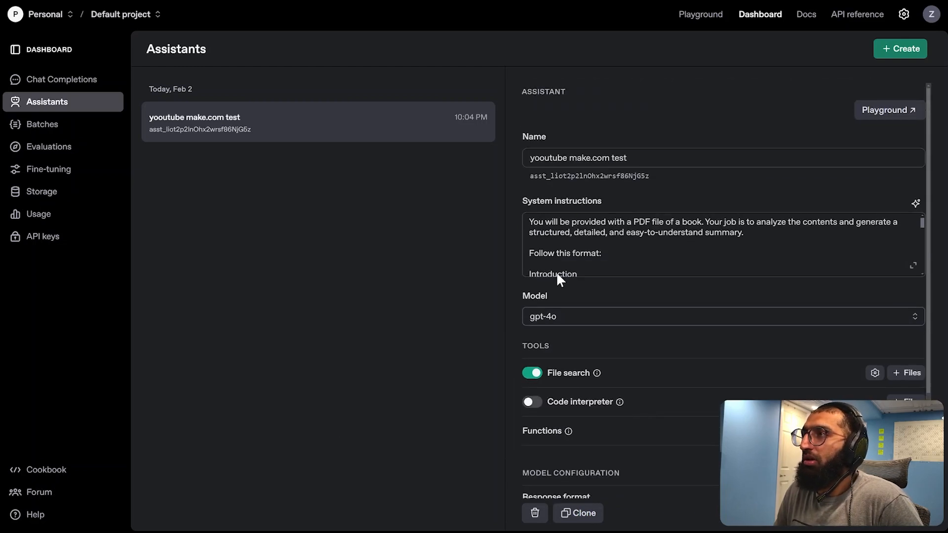
# Open the assistant in the Playground, attach the Moonwalking with Einstein PDF for file search, and try to send it without a message
pyautogui.click(875, 113)
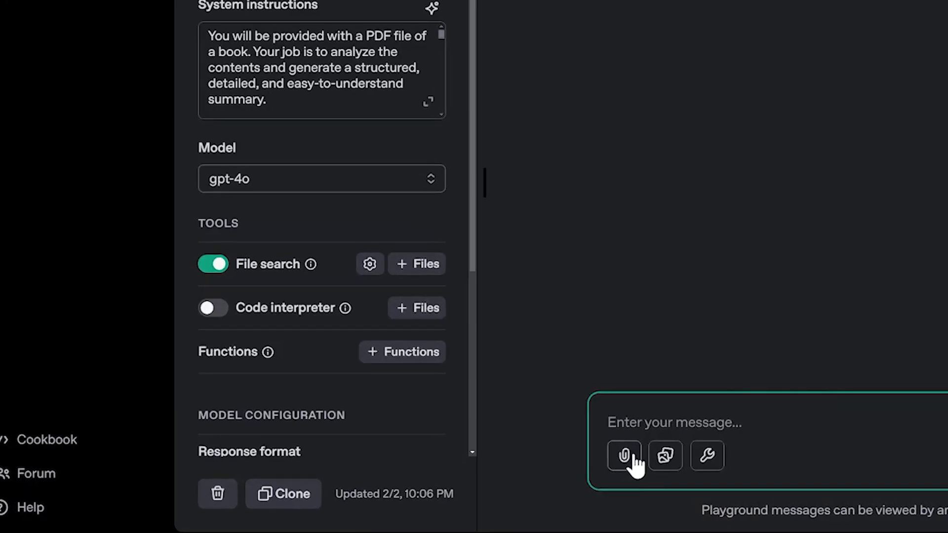
pyautogui.click(635, 457)
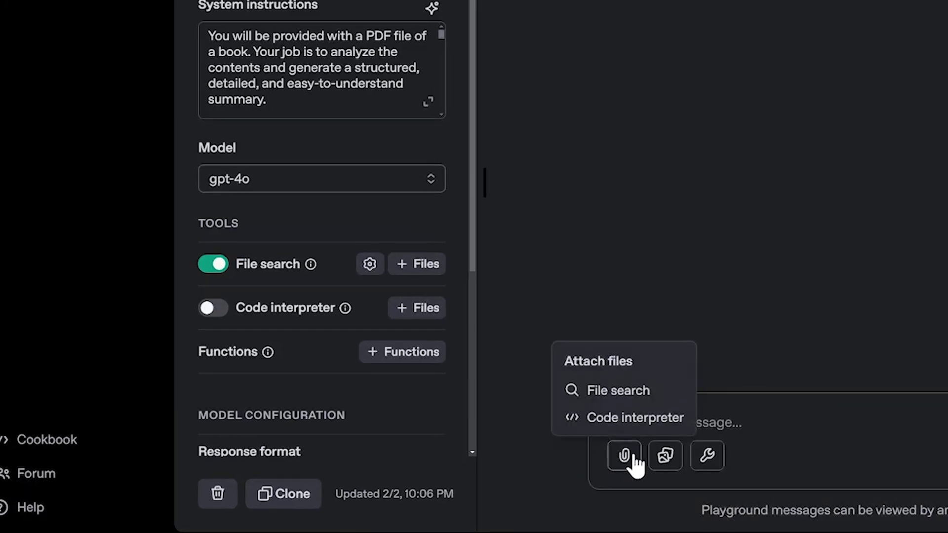
pyautogui.click(632, 404)
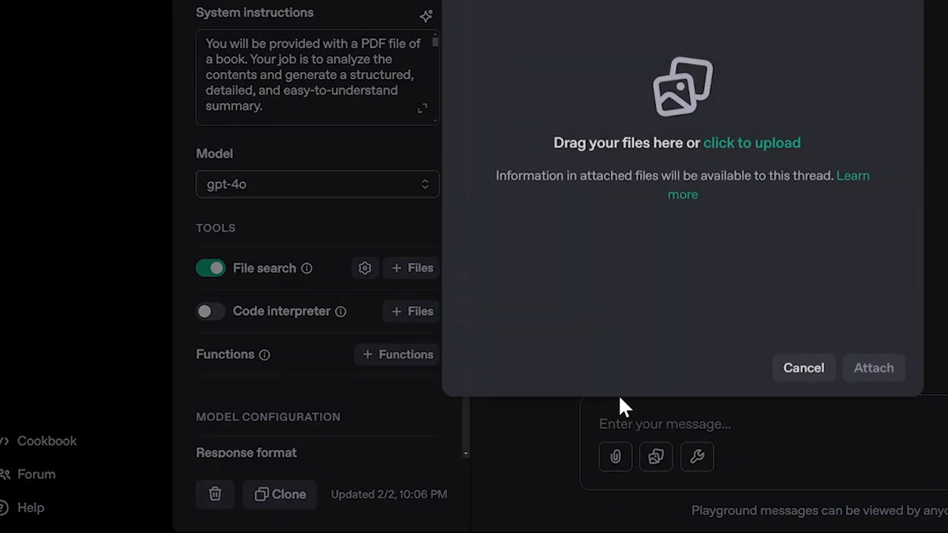
pyautogui.click(741, 140)
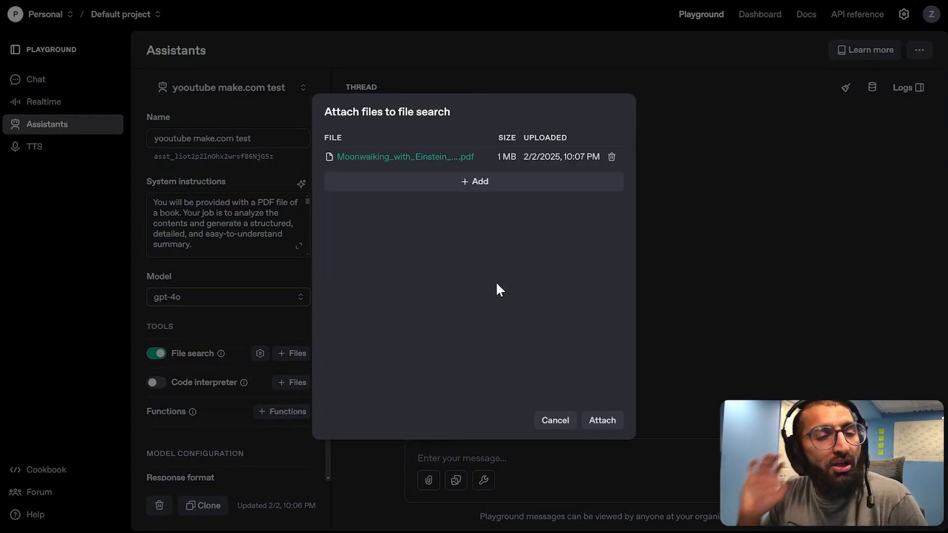
pyautogui.click(611, 428)
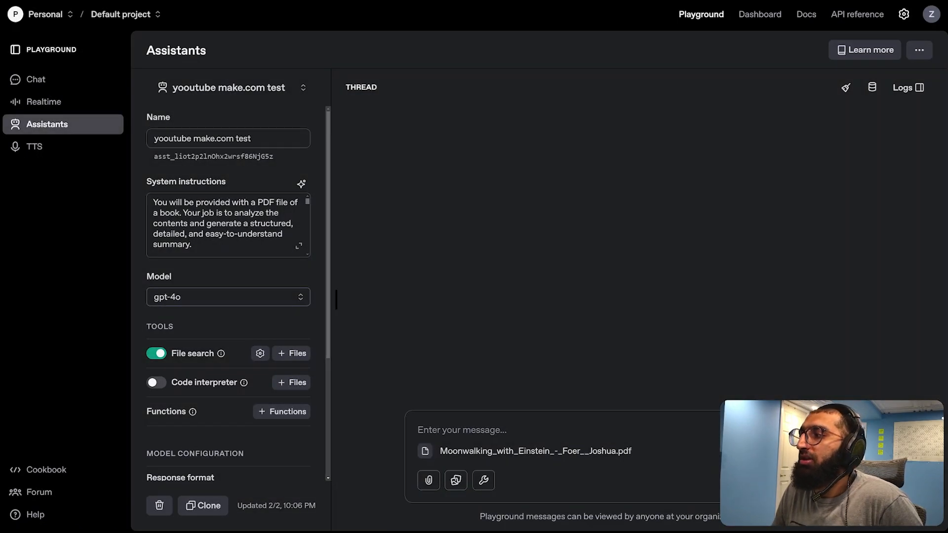
pyautogui.click(841, 480)
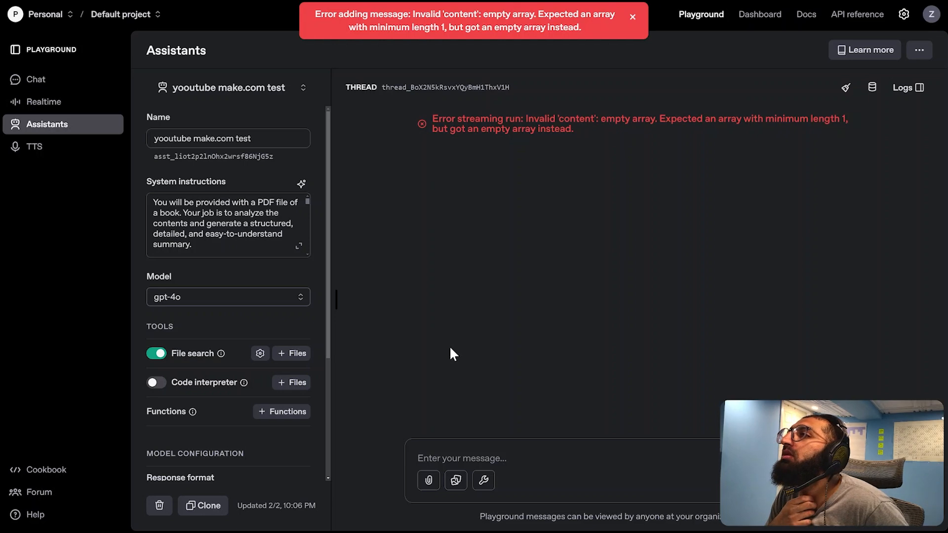
# Send the message "here is the file" with the Moonwalking with Einstein PDF attached for file search, and read through the reply
pyautogui.click(428, 481)
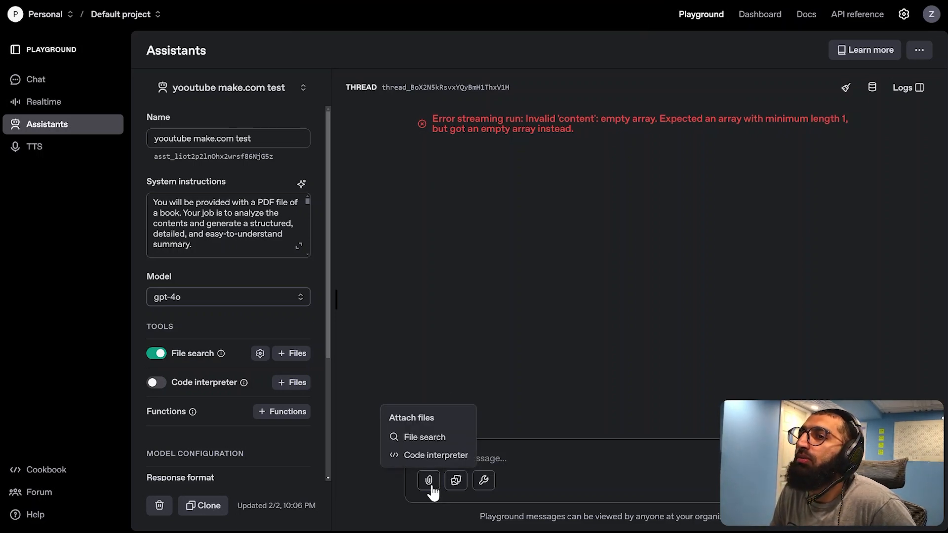
pyautogui.click(431, 441)
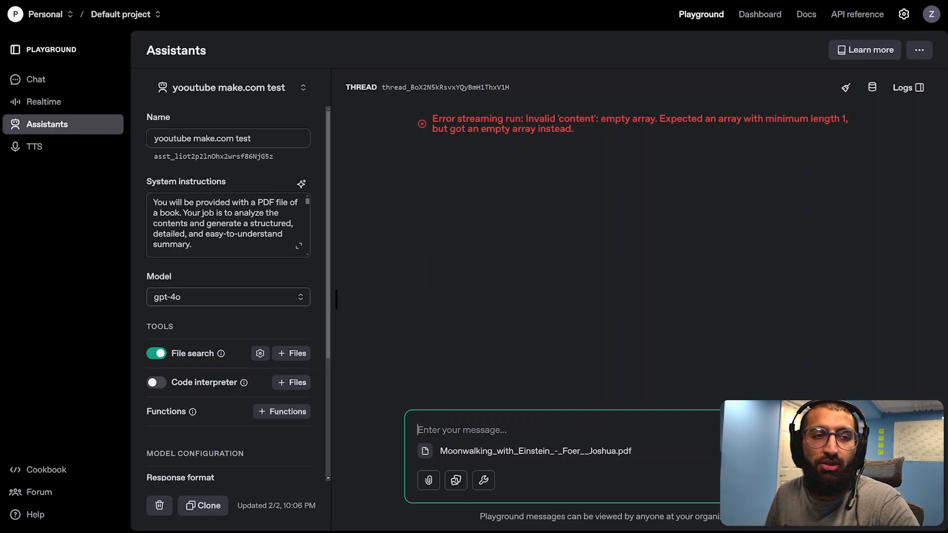
pyautogui.write('here ')
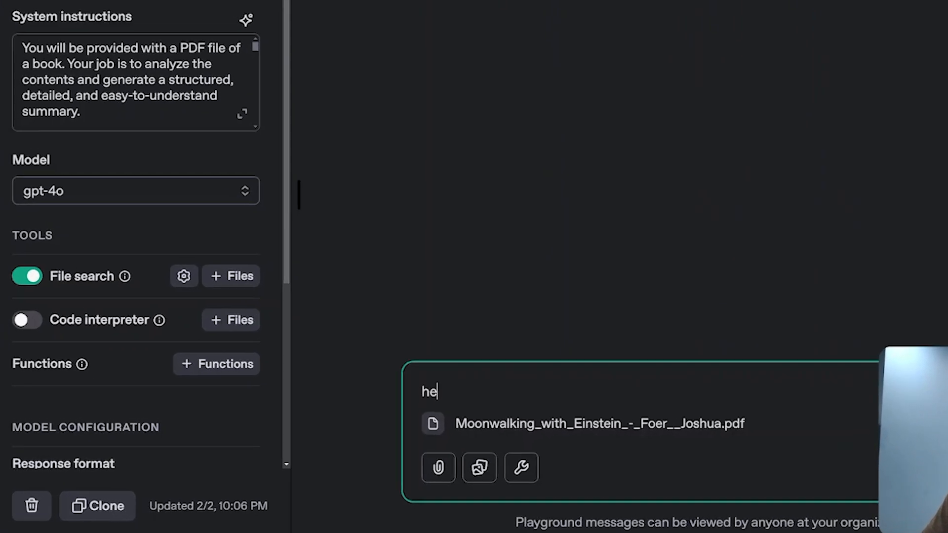
pyautogui.write('is the f')
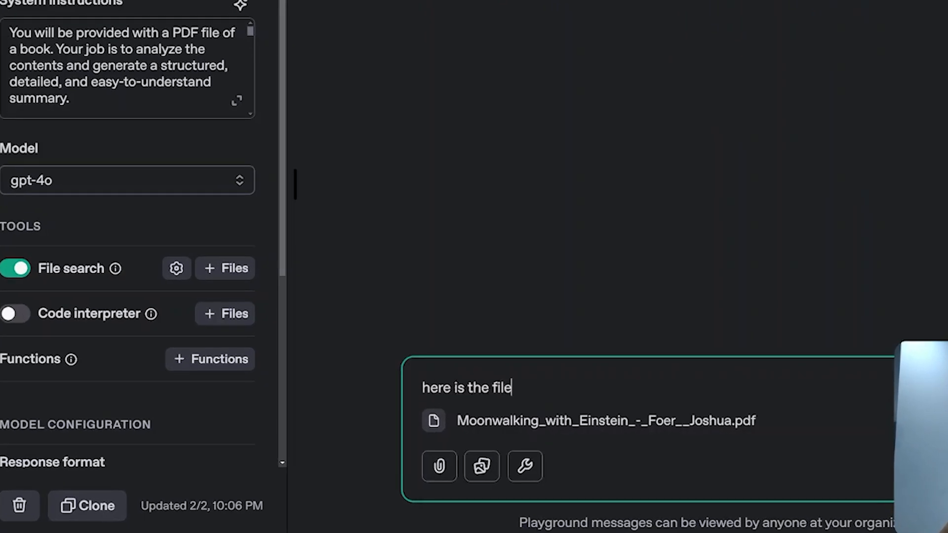
pyautogui.write('ile')
pyautogui.press('Return')
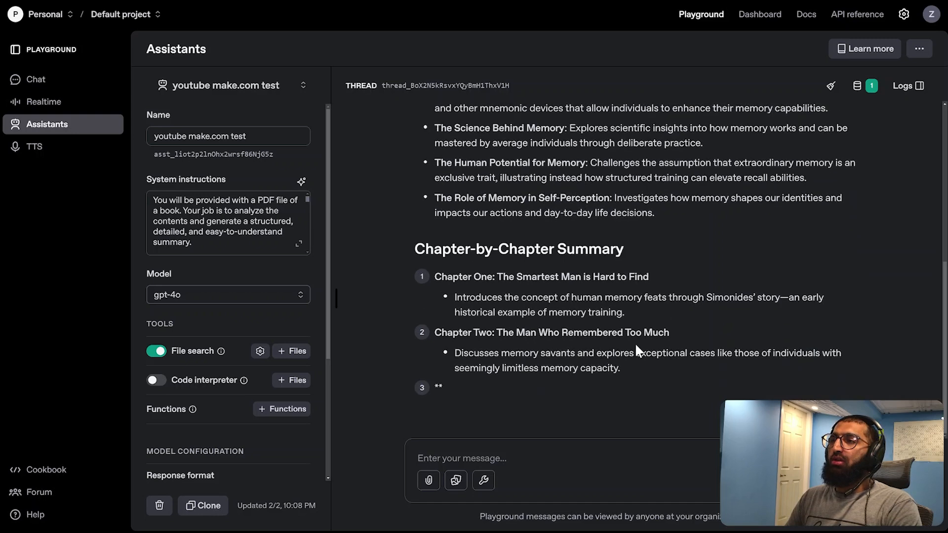
pyautogui.scroll(3, 664, 363)
pyautogui.scroll(-4, 663, 363)
pyautogui.scroll(5, 664, 363)
pyautogui.scroll(-10, 607, 337)
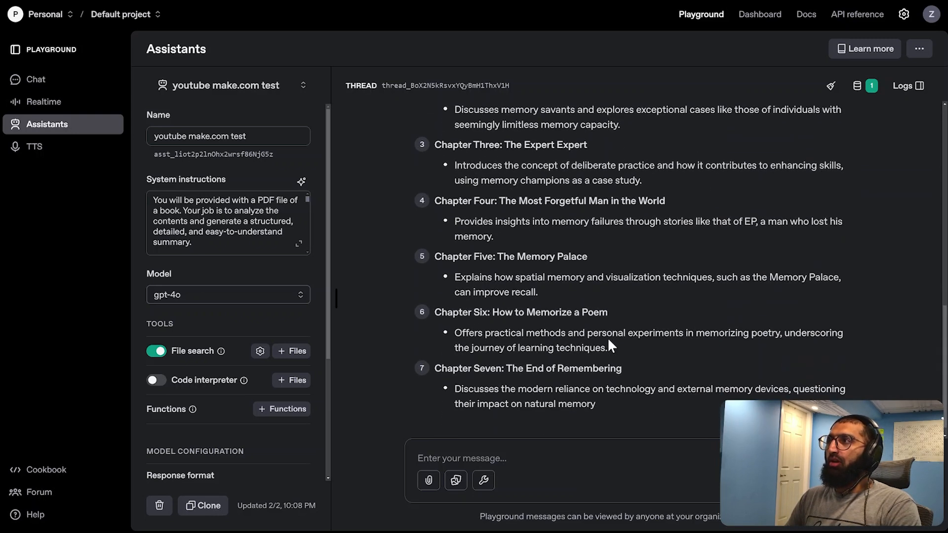
pyautogui.scroll(6, 610, 345)
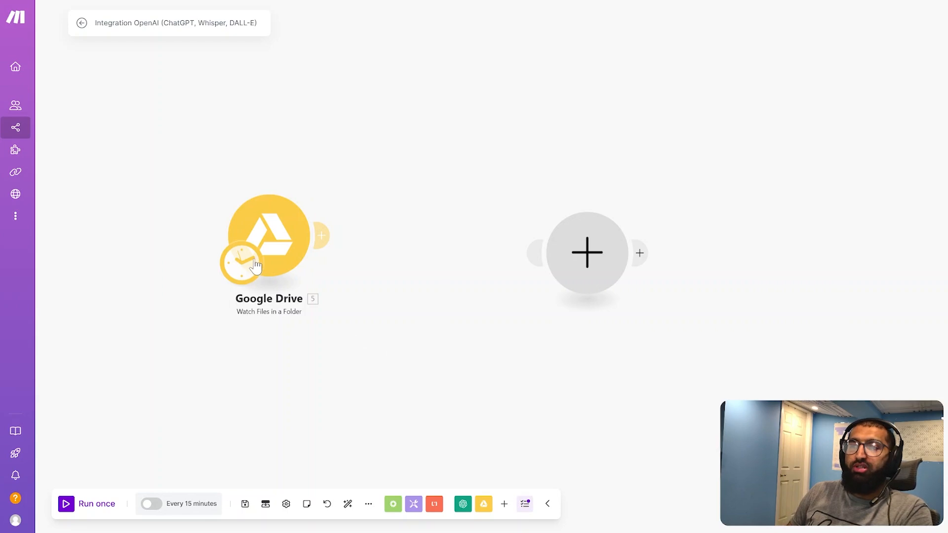
# In Make, set the Google Drive Watch Files in a Folder module to watch the Books folder in My Drive
pyautogui.moveTo(275, 227); pyautogui.dragTo(274, 236)
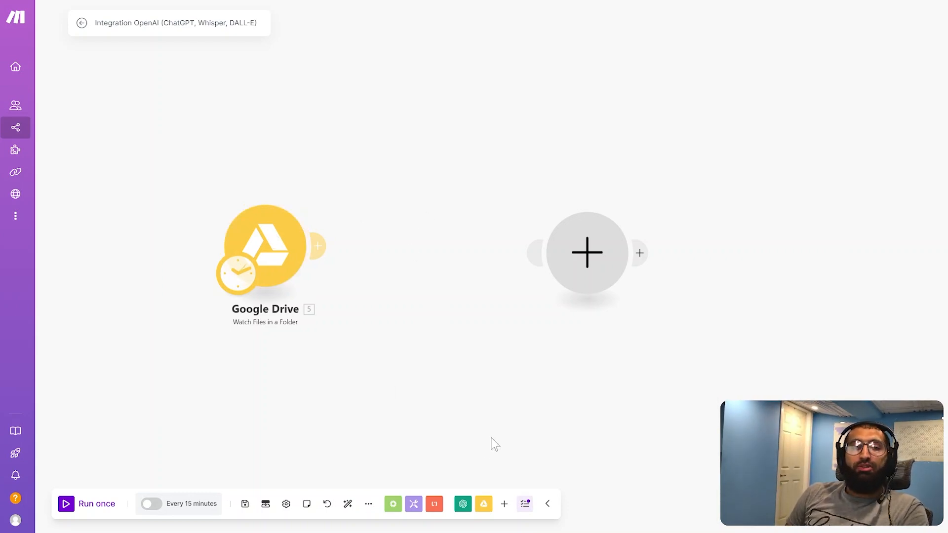
pyautogui.click(274, 270)
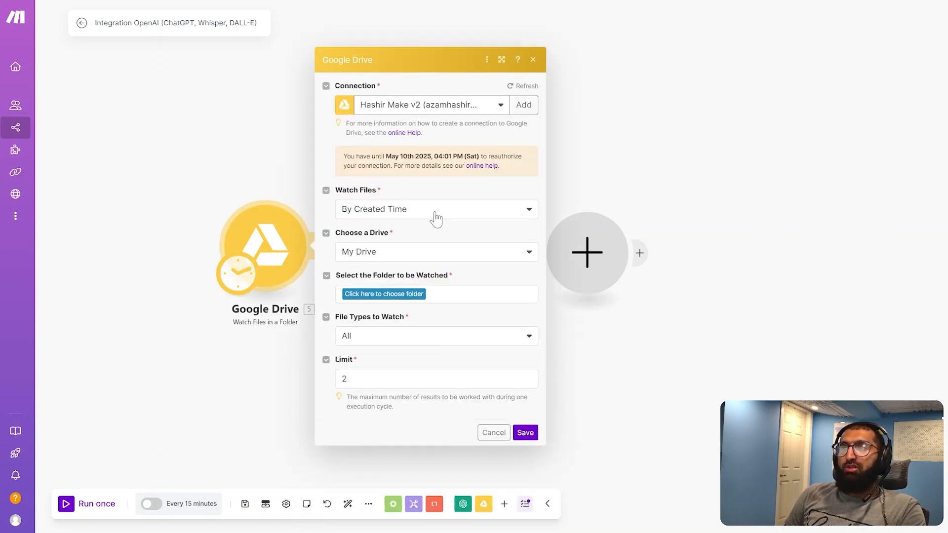
pyautogui.click(408, 292)
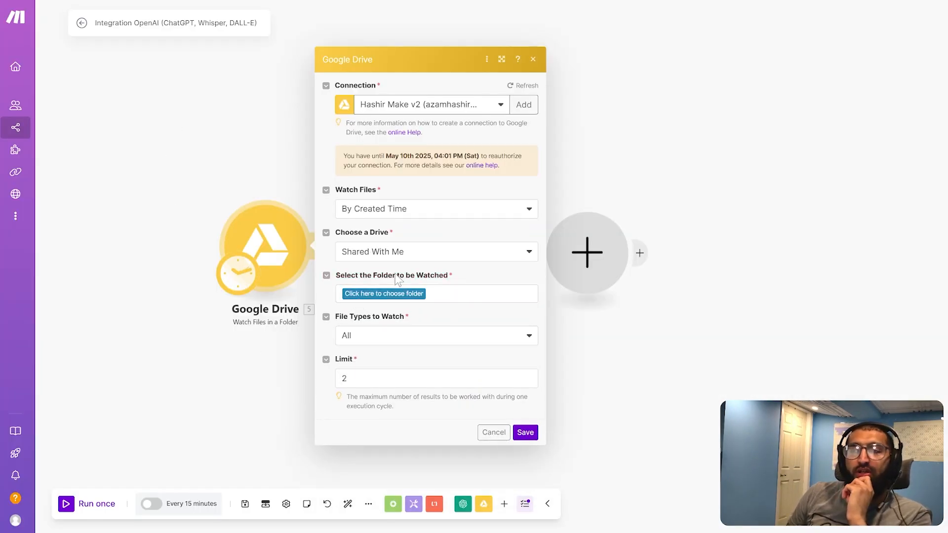
pyautogui.click(431, 254)
pyautogui.click(385, 269)
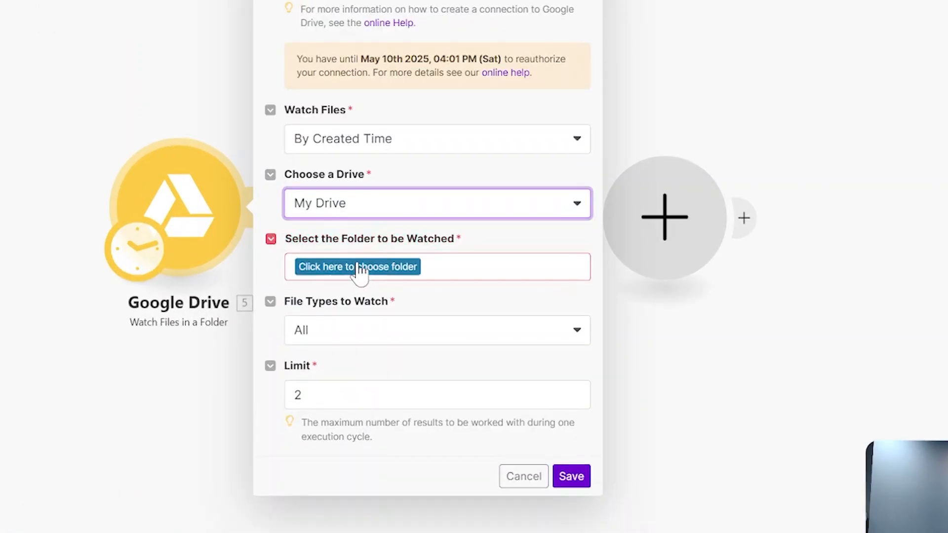
pyautogui.click(360, 271)
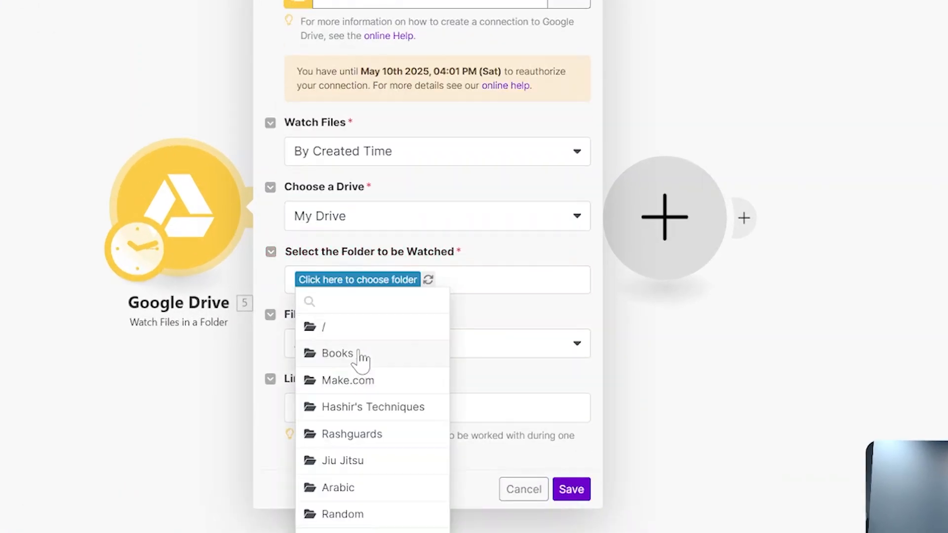
pyautogui.click(360, 360)
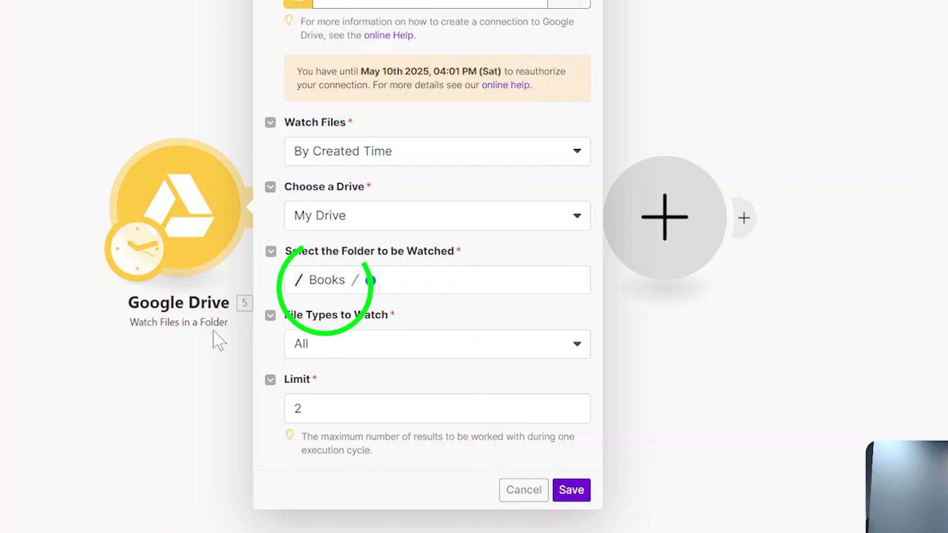
# Keep All as the file types to watch, set the limit to 1, and save the Google Drive module
pyautogui.click(484, 366)
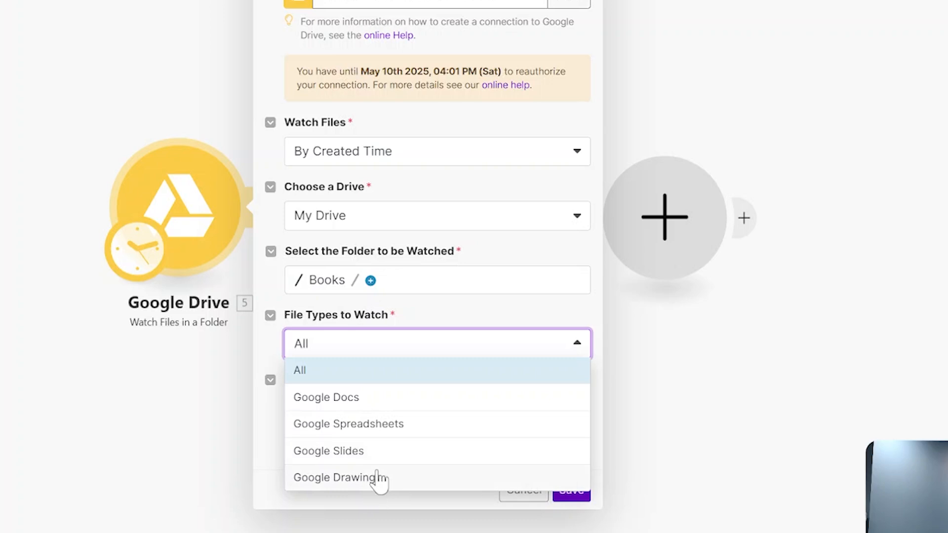
pyautogui.click(372, 377)
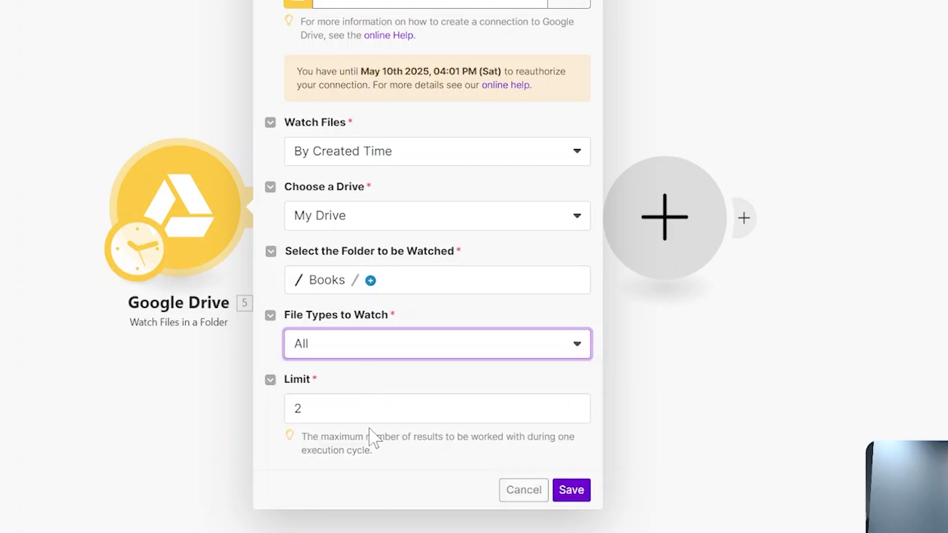
pyautogui.click(575, 413)
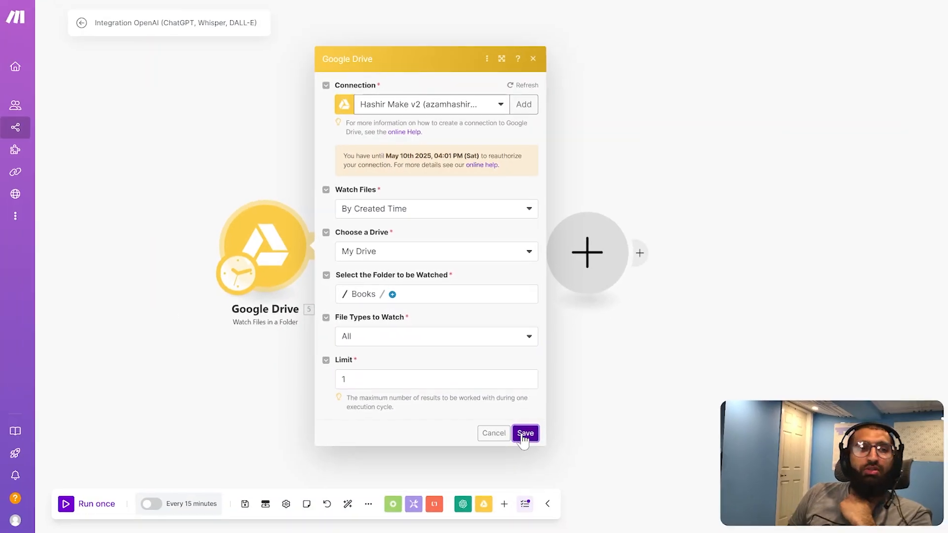
pyautogui.click(523, 434)
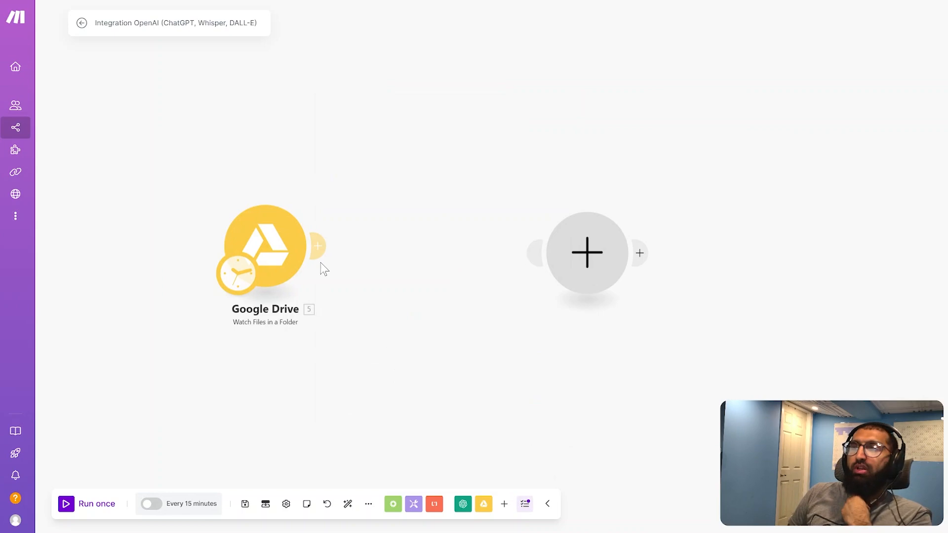
# Run only the Google Drive module and check the PDF in the Books folder in Google Drive
pyautogui.rightClick(269, 252)
pyautogui.click(300, 274)
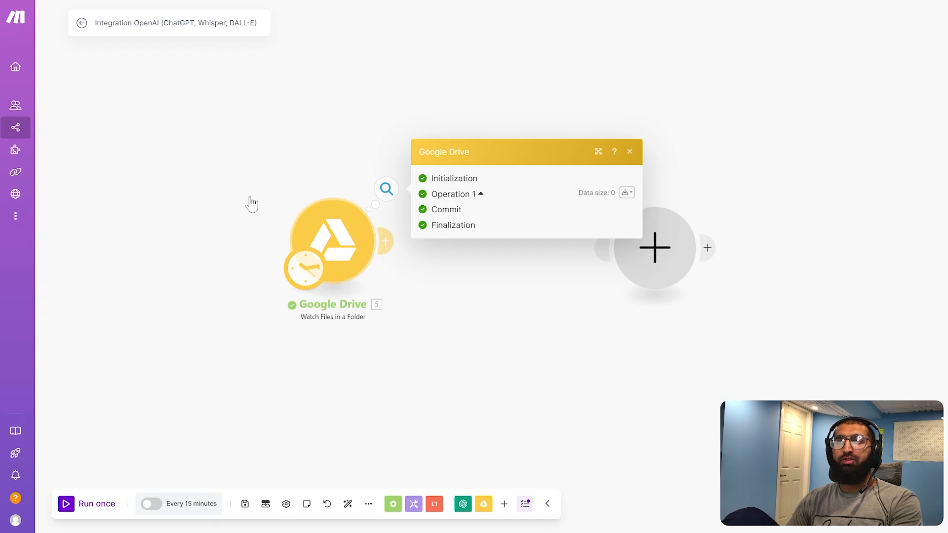
pyautogui.click(249, 202)
# Run the Google Drive module on its own again in Make and examine the file details in its output bundle
pyautogui.rightClick(323, 228)
pyautogui.click(351, 254)
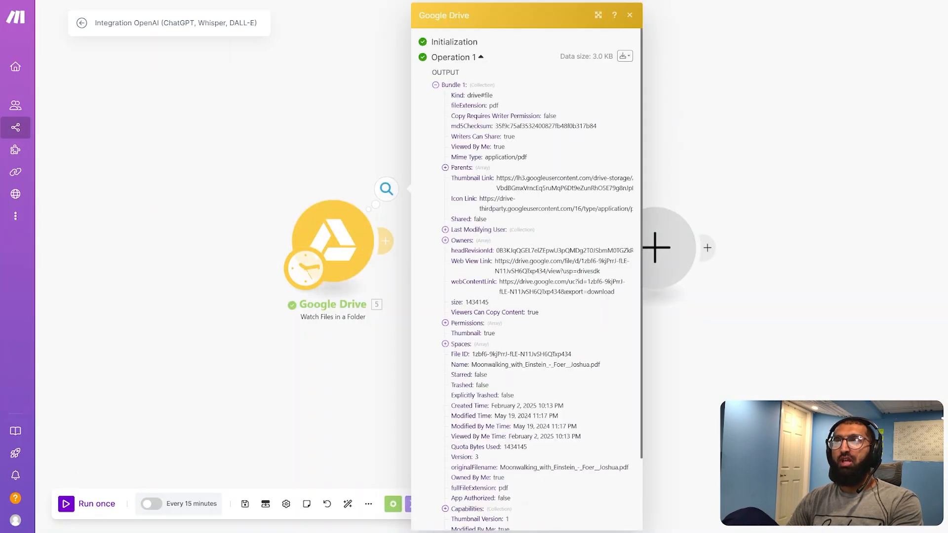
pyautogui.scroll(-5, 630, 404)
pyautogui.scroll(3, 562, 302)
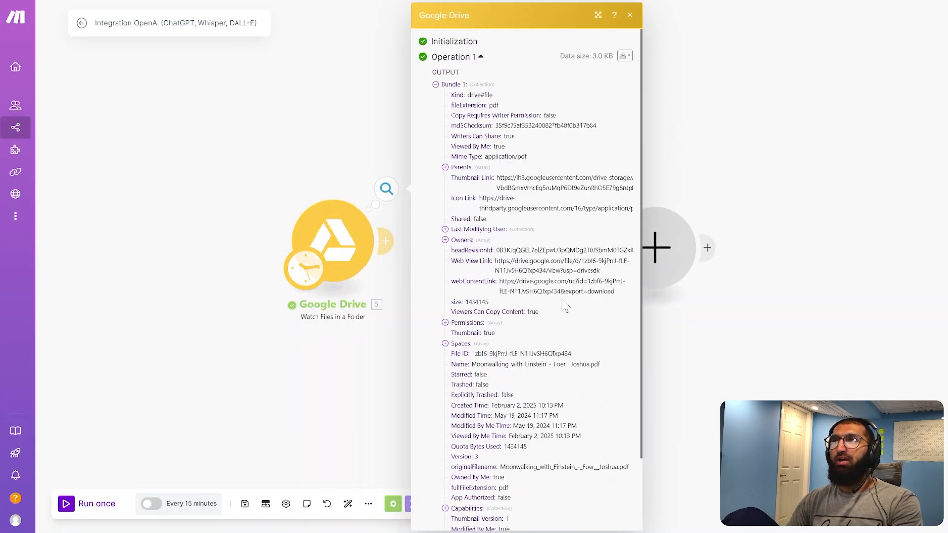
pyautogui.scroll(-2, 484, 279)
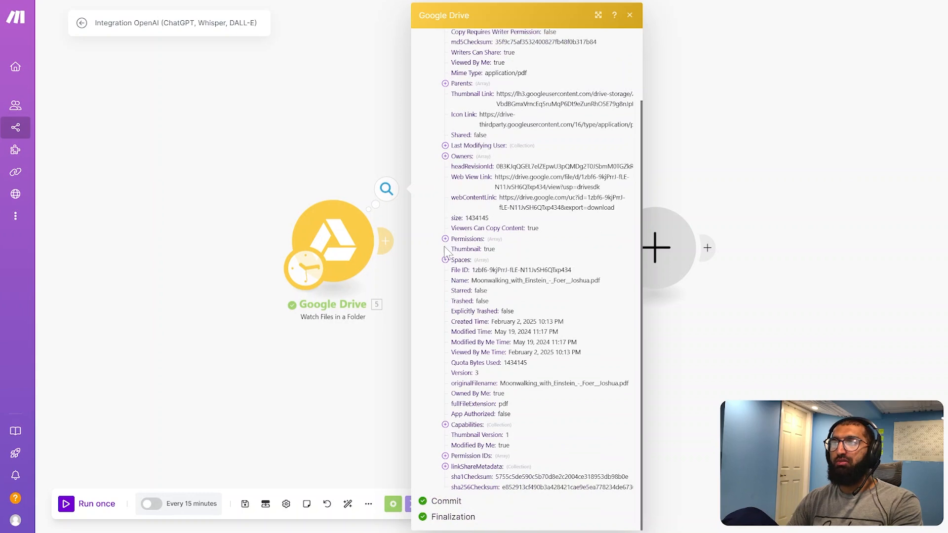
# Inspect the parents, owners, spaces and original filename in the Google Drive output bundle and close it
pyautogui.scroll(2, 451, 310)
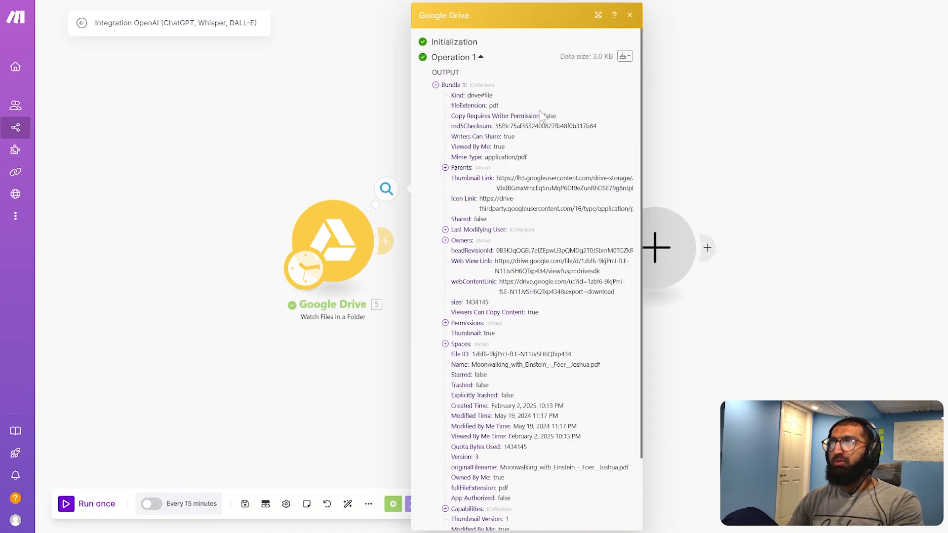
pyautogui.click(445, 167)
pyautogui.click(444, 240)
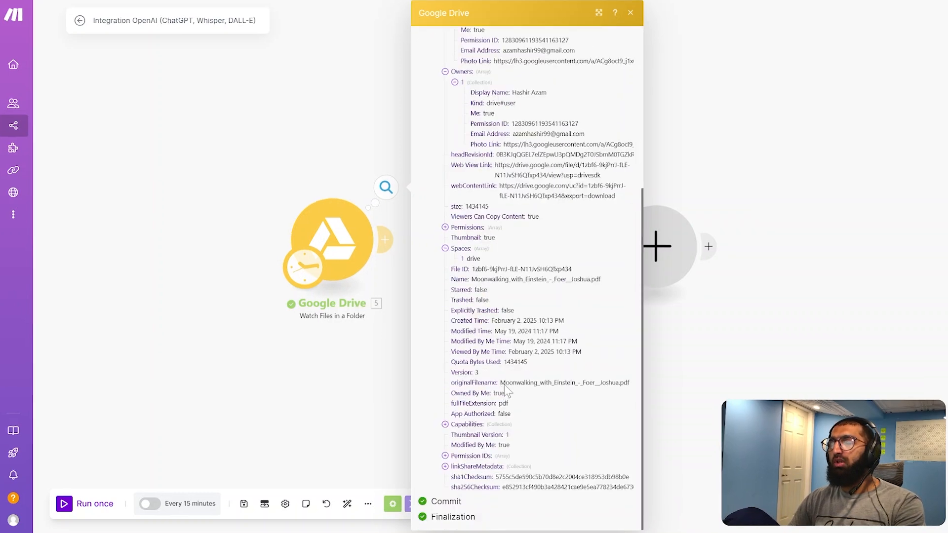
pyautogui.moveTo(501, 384); pyautogui.dragTo(631, 384)
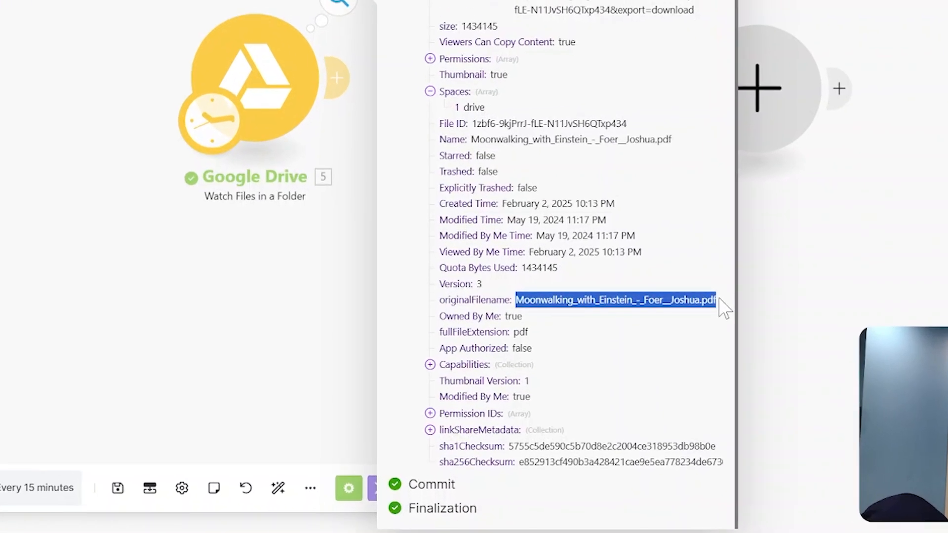
pyautogui.moveTo(412, 296); pyautogui.dragTo(717, 287)
pyautogui.click(646, 349)
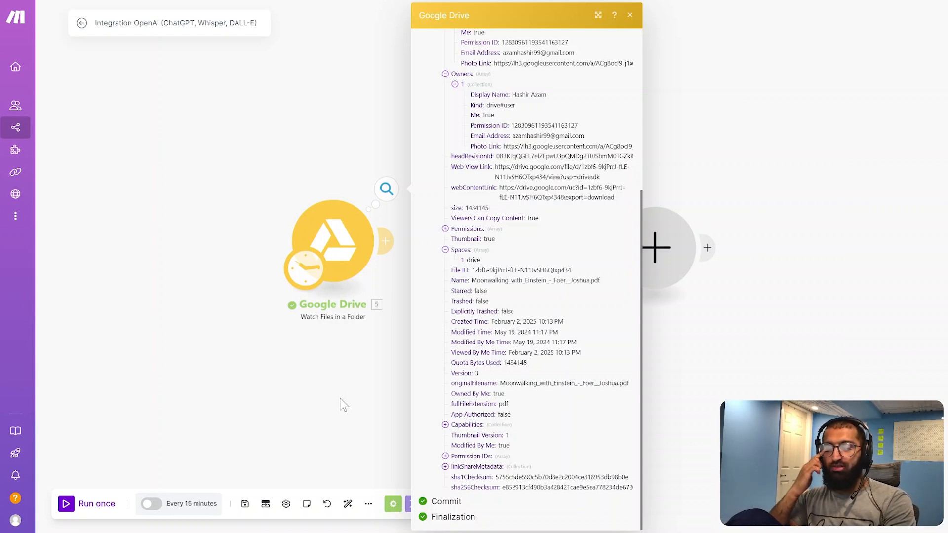
pyautogui.click(318, 328)
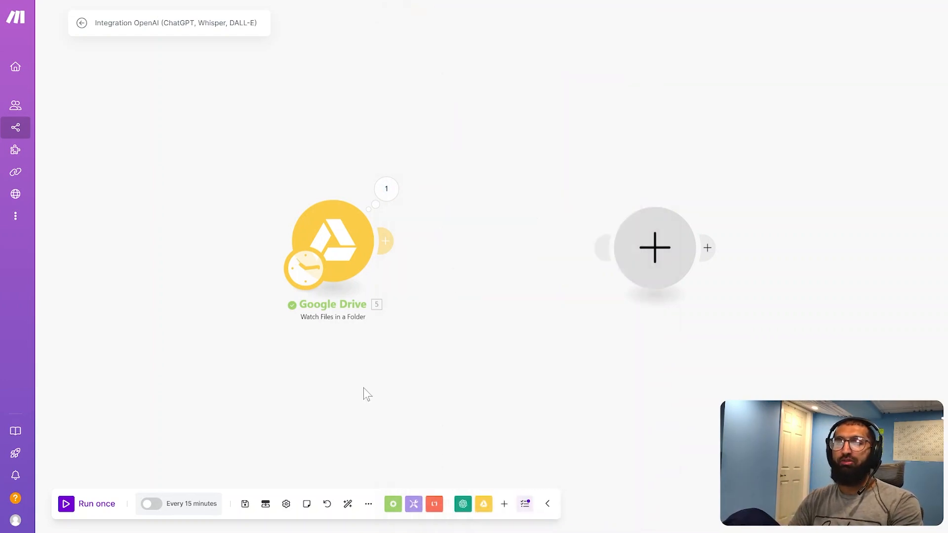
# Add a Google Drive Download a File module connected after the Watch Files in a Folder module
pyautogui.moveTo(332, 247); pyautogui.dragTo(232, 245)
pyautogui.click(284, 241)
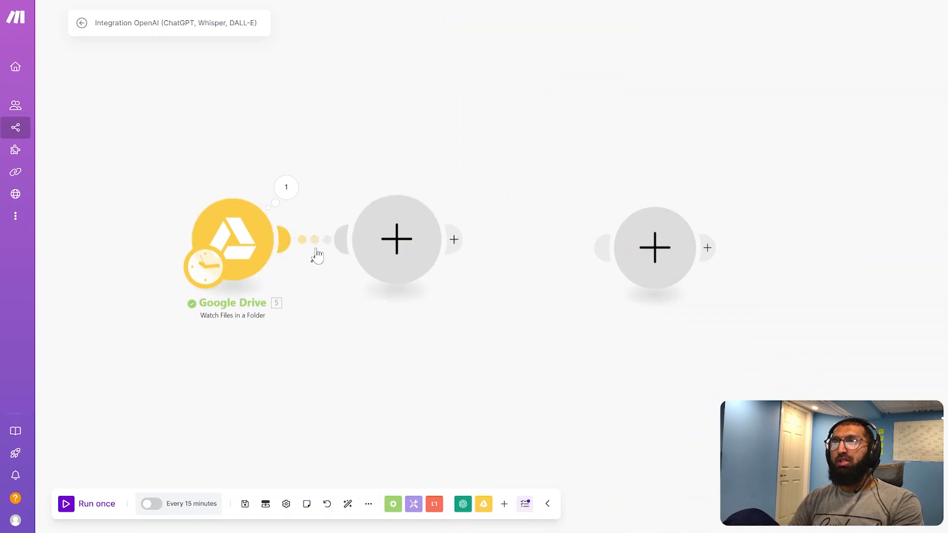
pyautogui.click(491, 178)
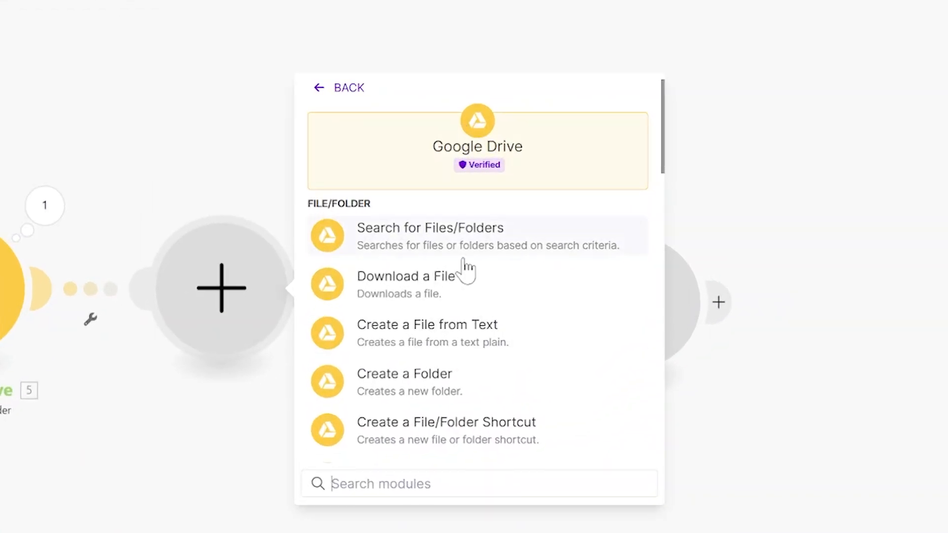
pyautogui.click(408, 295)
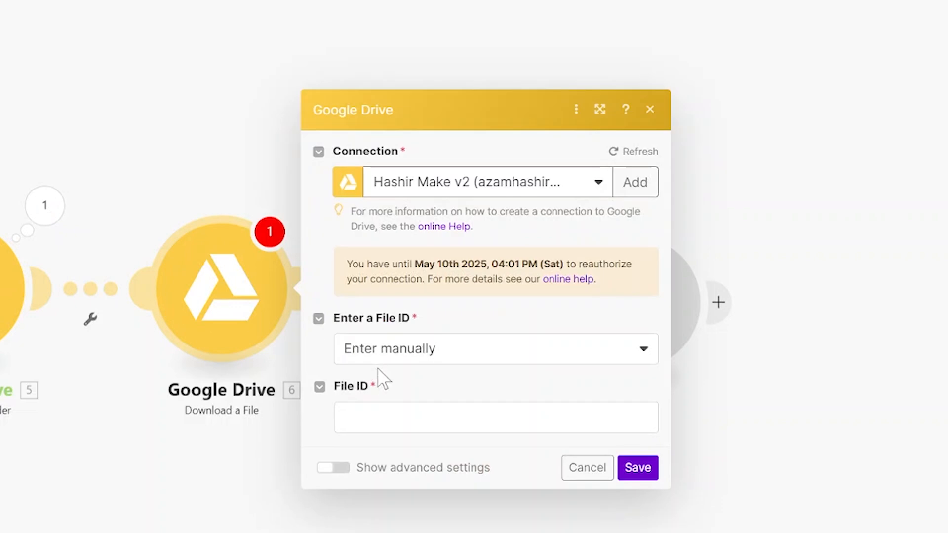
# Map the File ID from the Watch Files in a Folder module into the Download a File module and save it
pyautogui.click(417, 415)
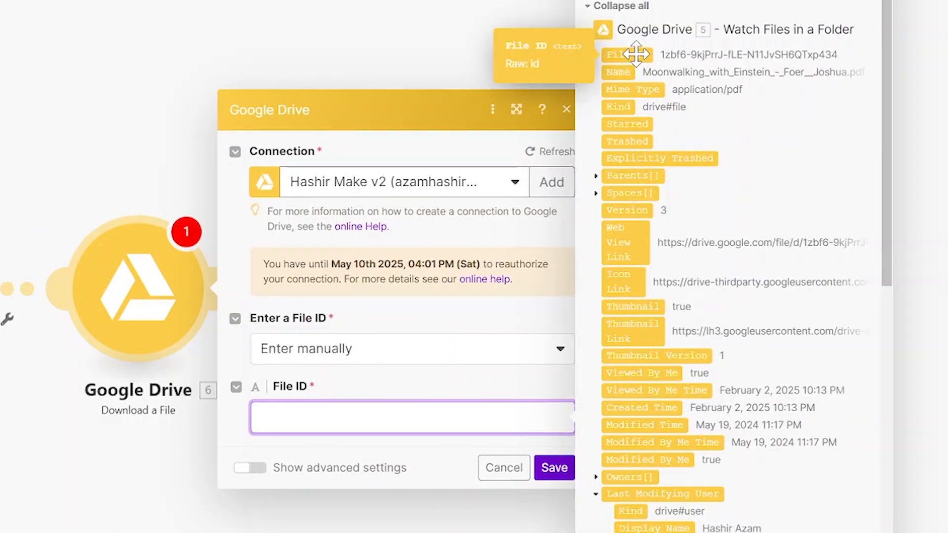
pyautogui.click(635, 53)
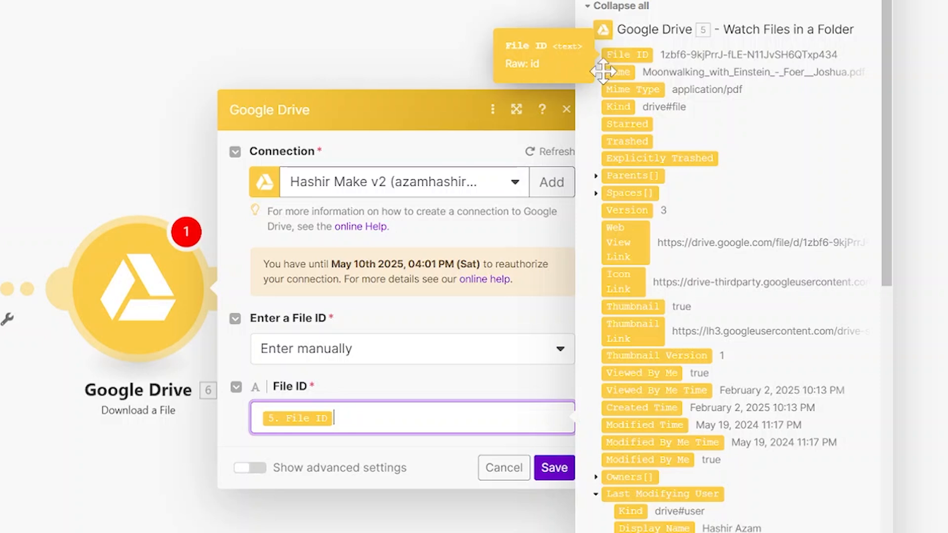
pyautogui.click(556, 472)
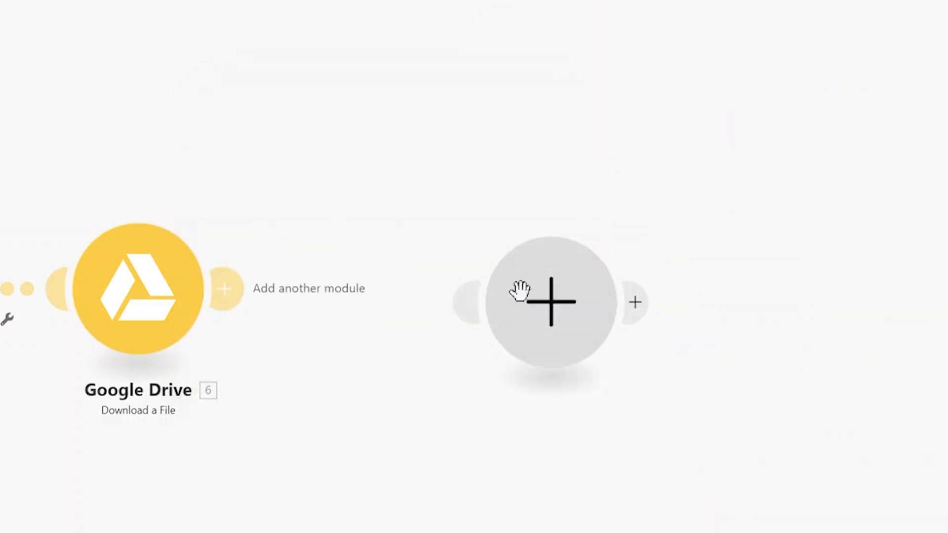
# Turn the empty module into an OpenAI Upload a File module and connect it after Download a File
pyautogui.moveTo(519, 291); pyautogui.dragTo(406, 301)
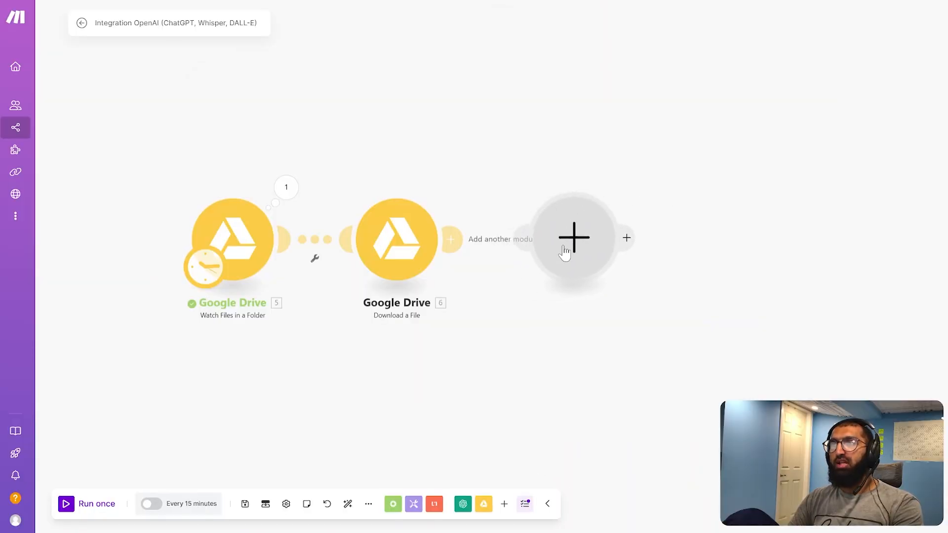
pyautogui.click(565, 252)
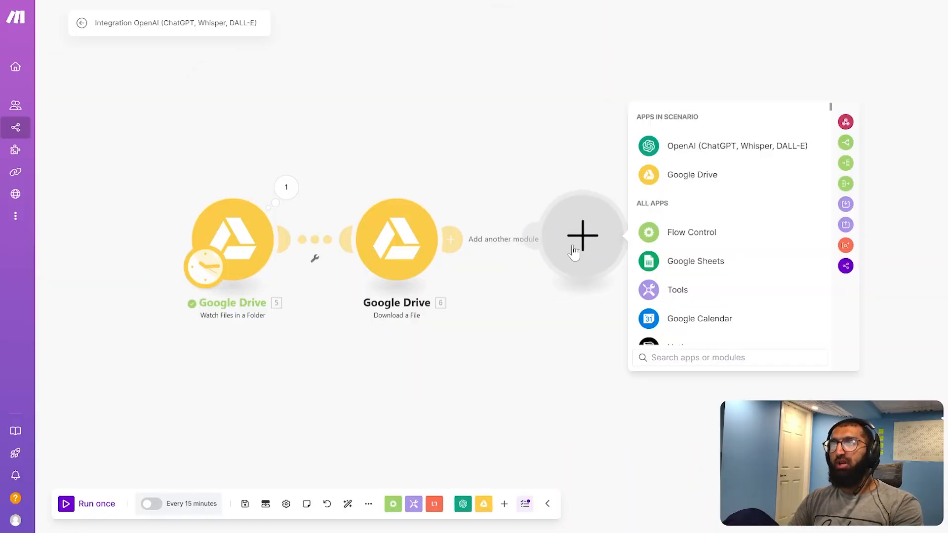
pyautogui.click(679, 151)
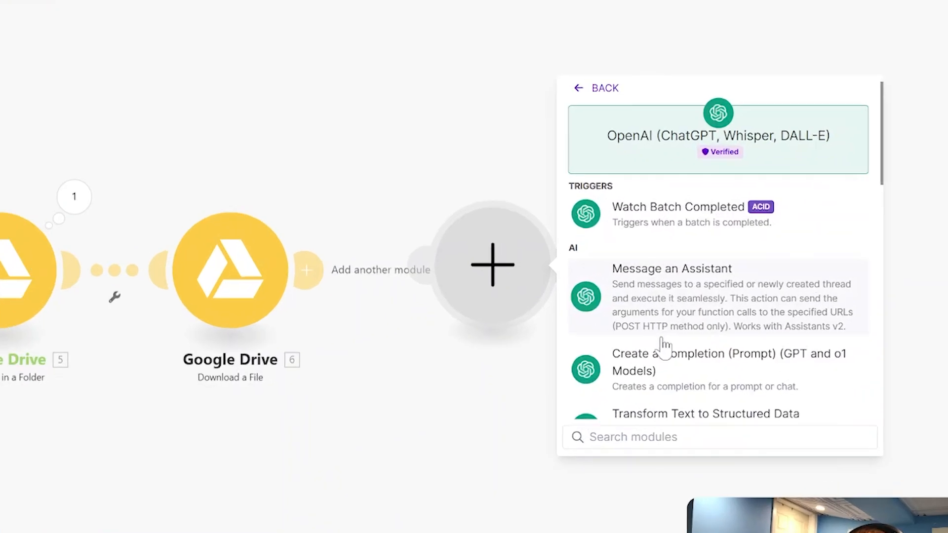
pyautogui.scroll(-2, 708, 296)
pyautogui.scroll(-3, 720, 311)
pyautogui.scroll(-5, 694, 390)
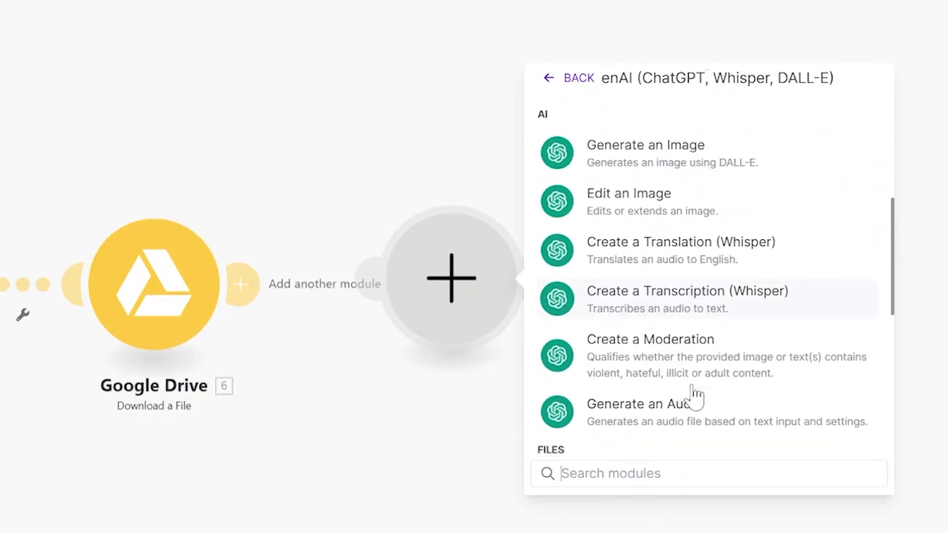
pyautogui.click(690, 390)
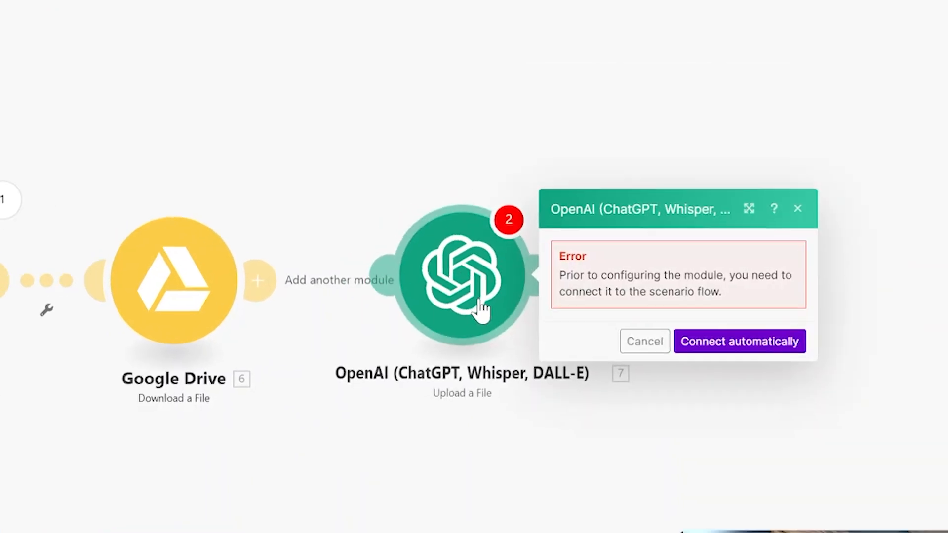
pyautogui.click(643, 344)
pyautogui.moveTo(455, 279); pyautogui.dragTo(401, 289)
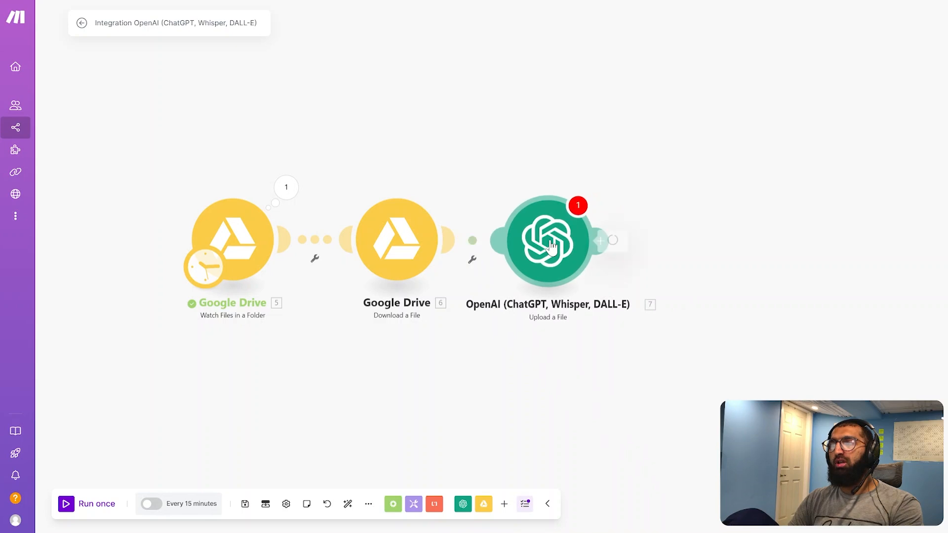
# Set Upload a File to use the file from Google Drive - Download a File with the purpose Assistants, and save it
pyautogui.click(551, 244)
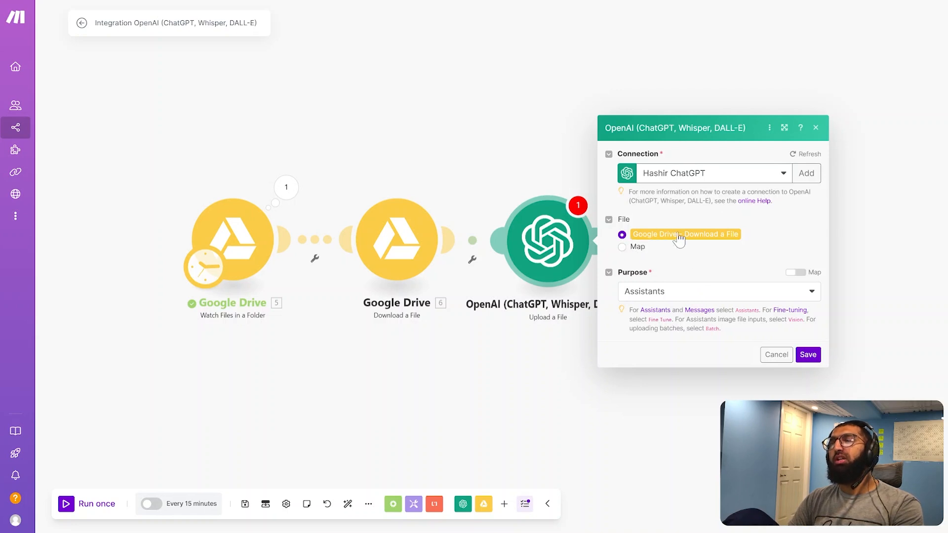
pyautogui.click(622, 247)
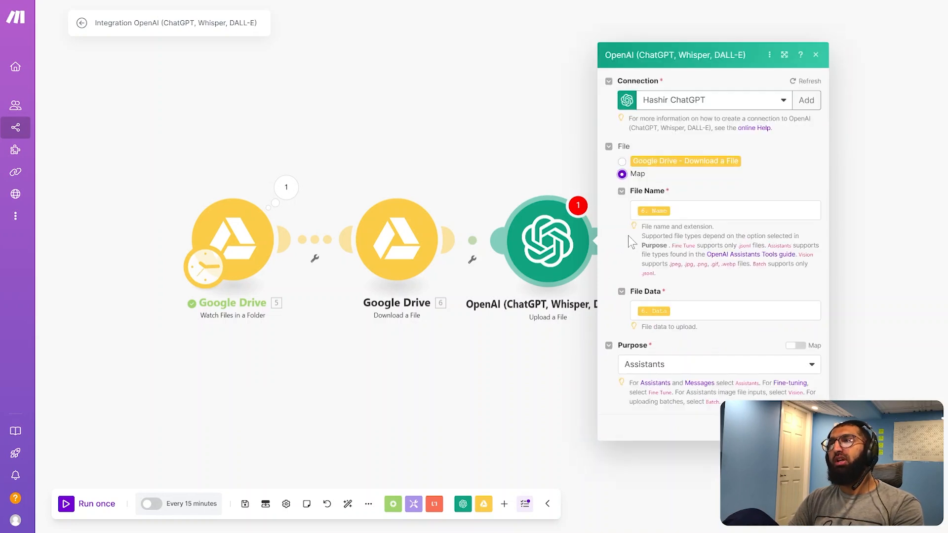
pyautogui.click(622, 162)
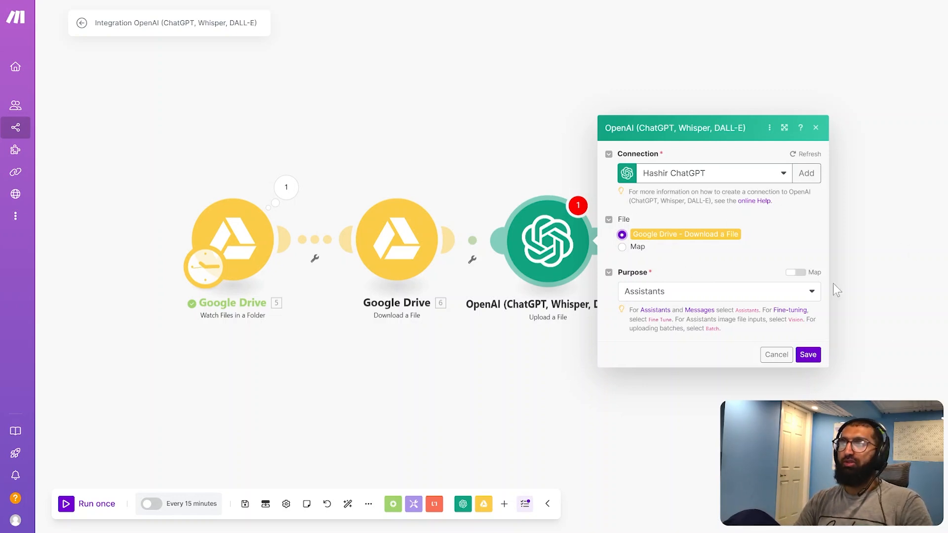
pyautogui.click(740, 295)
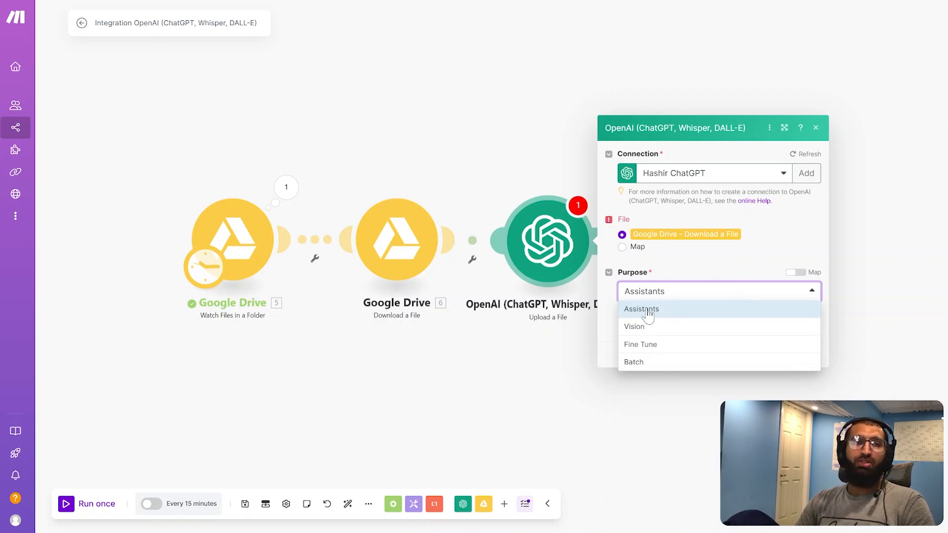
pyautogui.click(744, 275)
pyautogui.click(808, 356)
# Add an OpenAI Message an Assistant module after the Upload a File module
pyautogui.click(615, 245)
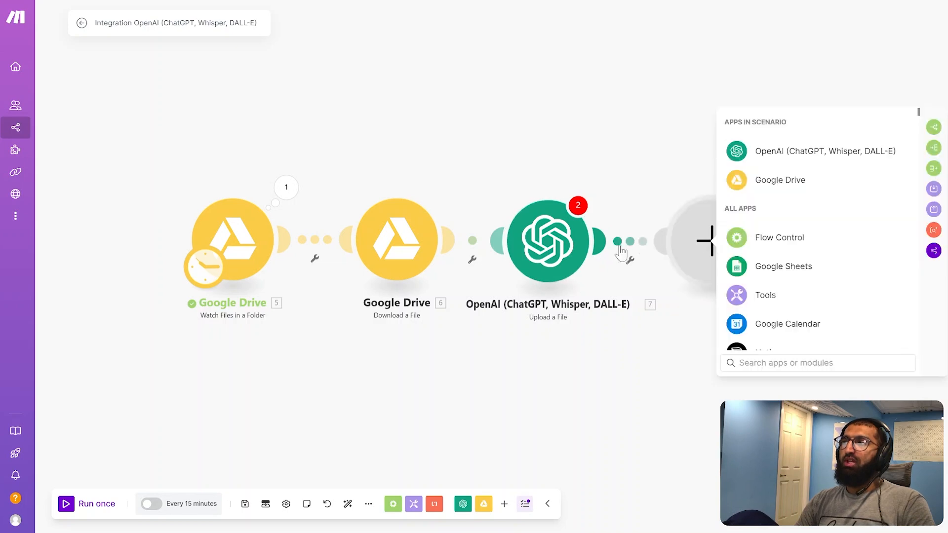
pyautogui.click(780, 151)
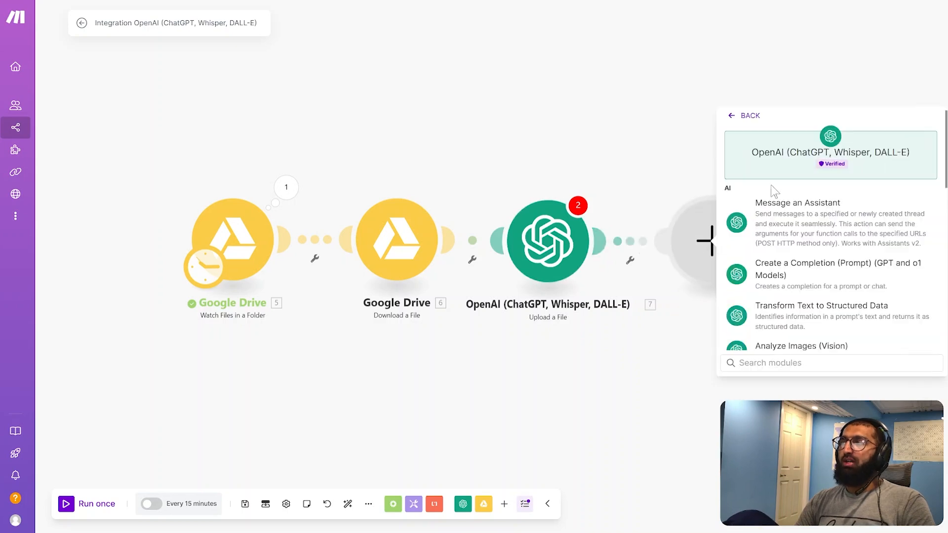
pyautogui.click(777, 216)
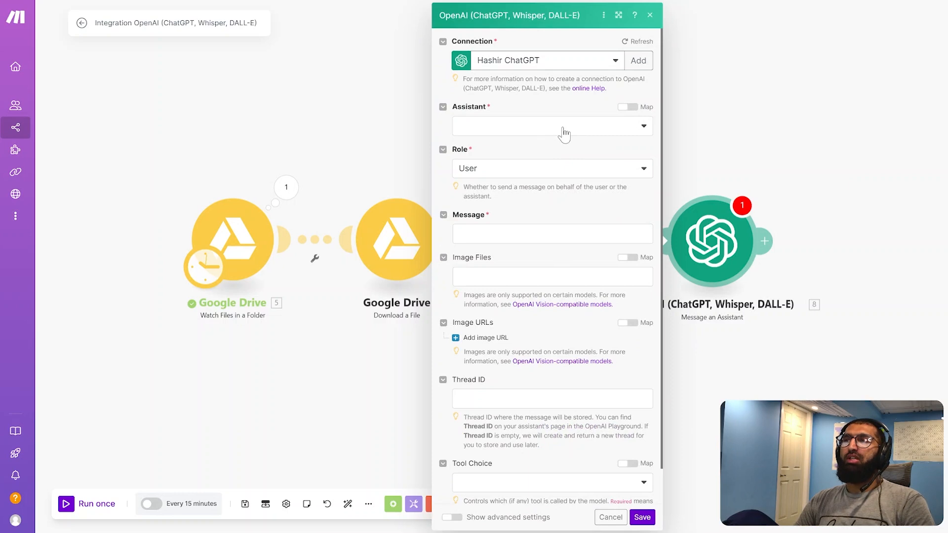
# Choose the assistant youtube make.com test (gpt-4o) and enter the message "here is the file", keeping the role User
pyautogui.click(564, 131)
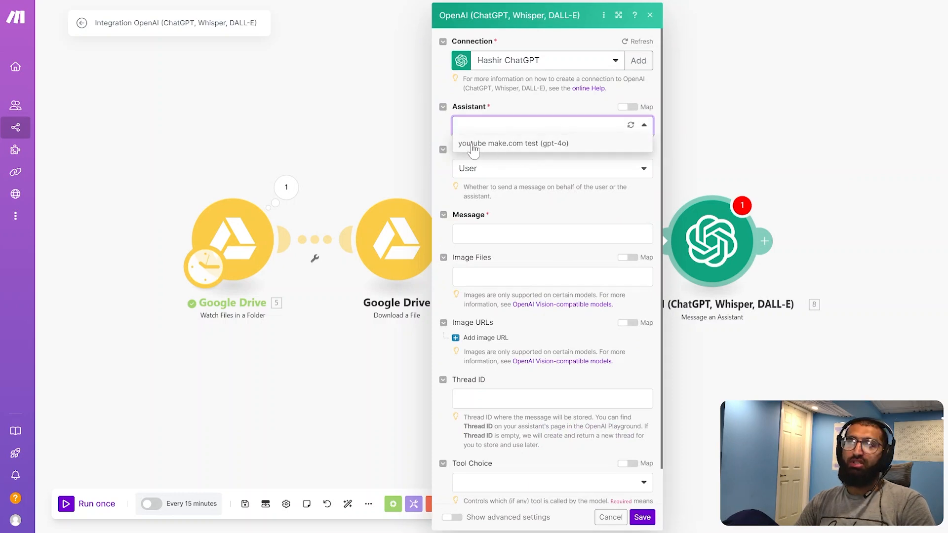
pyautogui.click(529, 146)
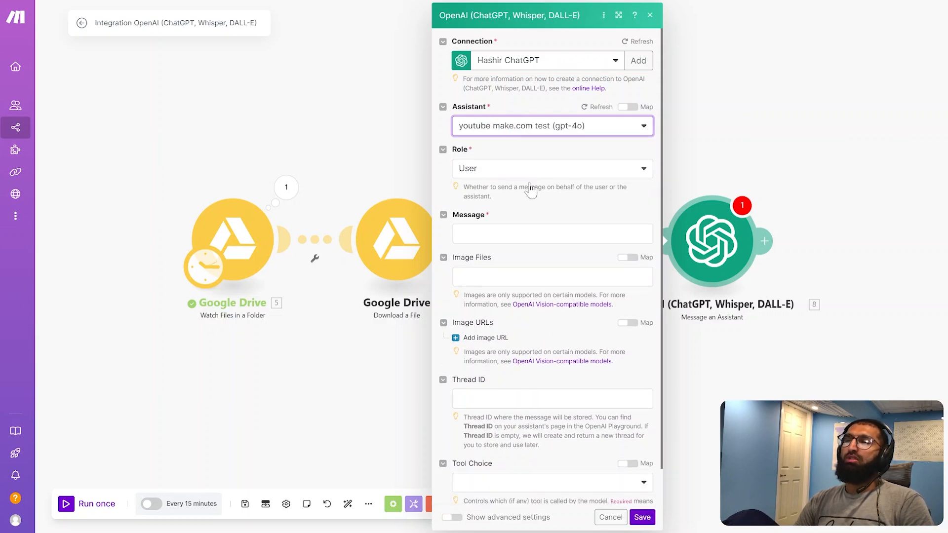
pyautogui.click(517, 236)
pyautogui.write('here')
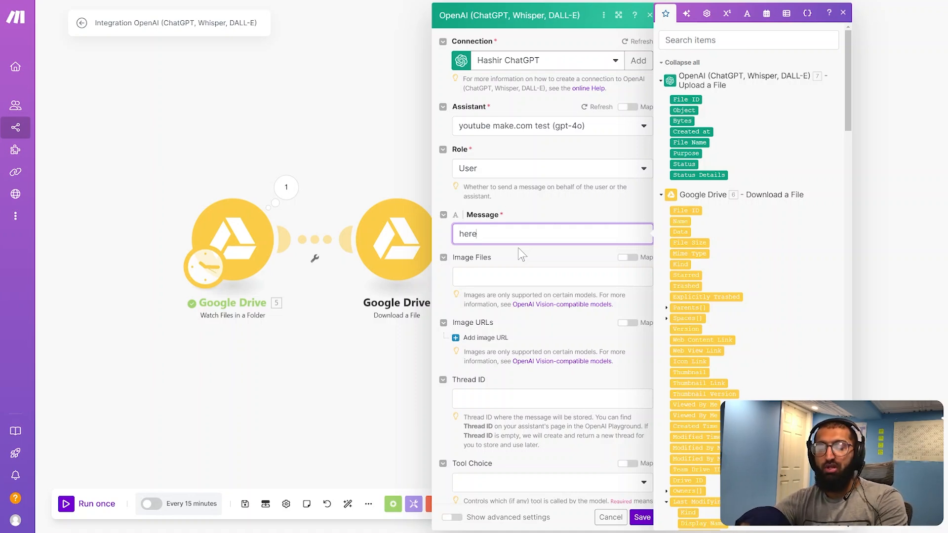
pyautogui.write(' is the file')
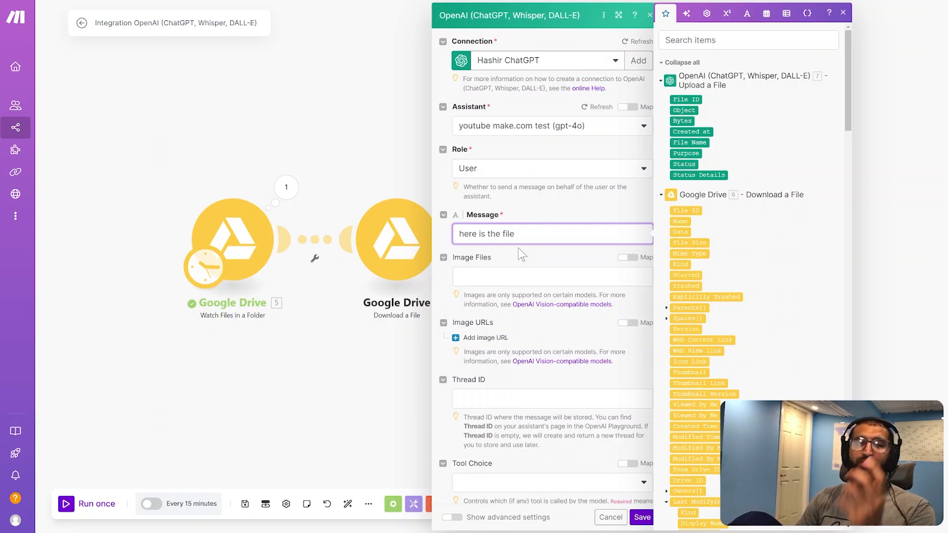
pyautogui.click(517, 248)
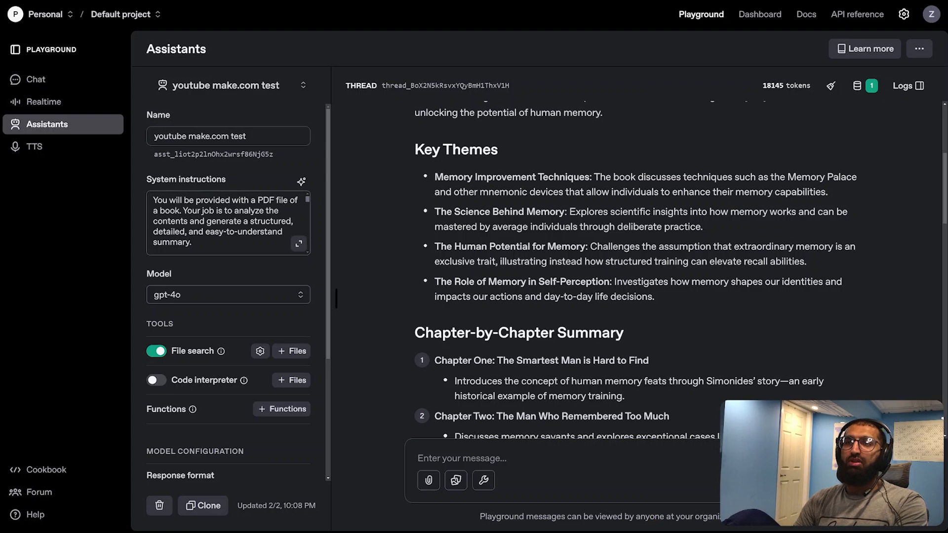
# Switch to the OpenAI Playground and review the full system instructions of the youtube make.com test assistant
pyautogui.moveTo(153, 200); pyautogui.dragTo(199, 222)
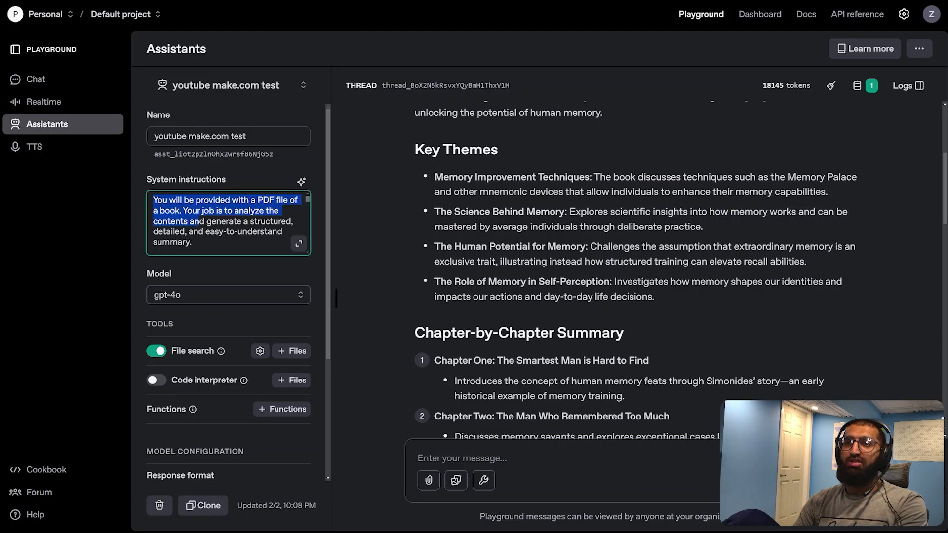
pyautogui.click(299, 243)
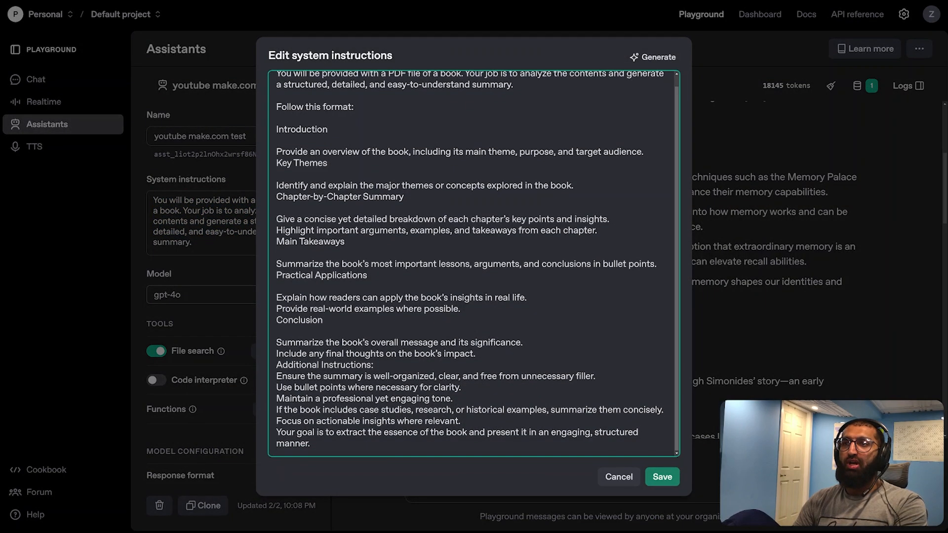
pyautogui.click(662, 476)
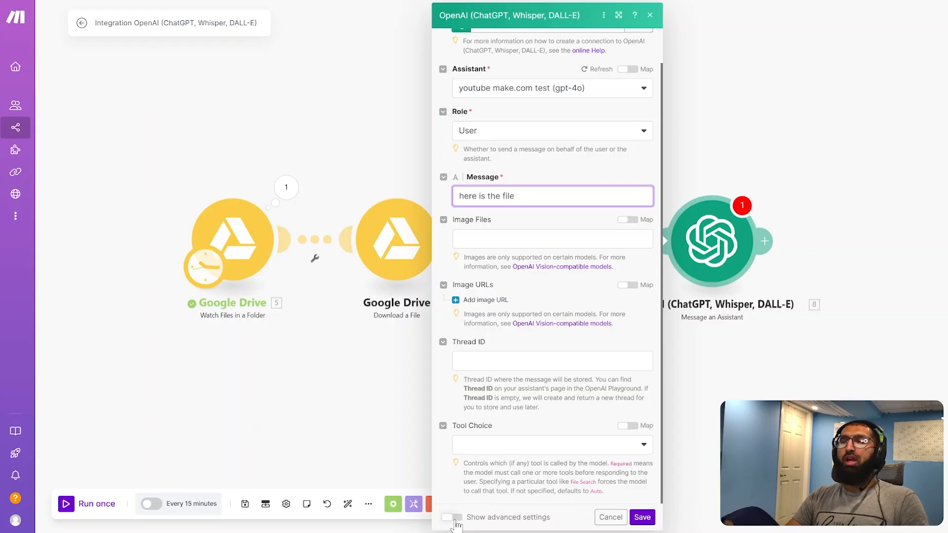
# Back in Make, show the module's advanced settings, enable the File Search tool and choose the youtube test vector store as its resource
pyautogui.click(453, 518)
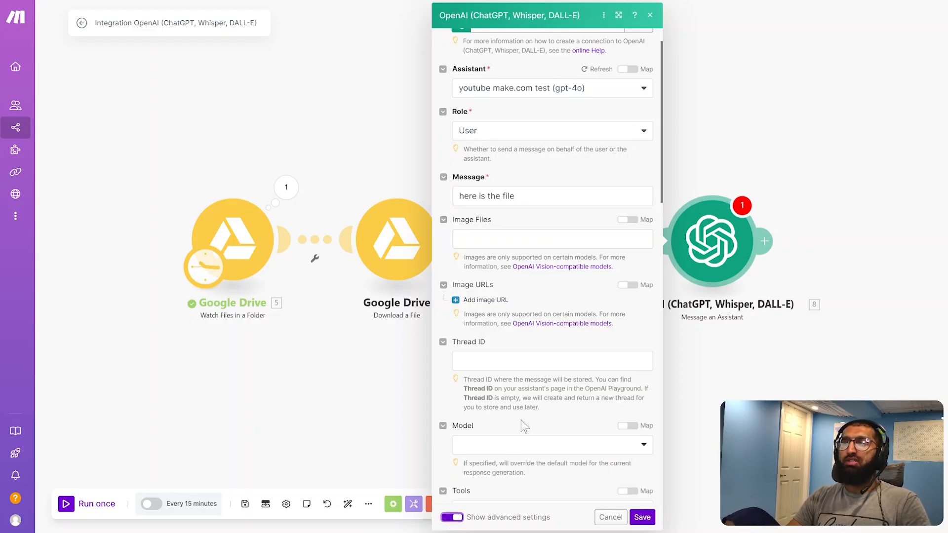
pyautogui.scroll(-5, 525, 423)
pyautogui.click(462, 231)
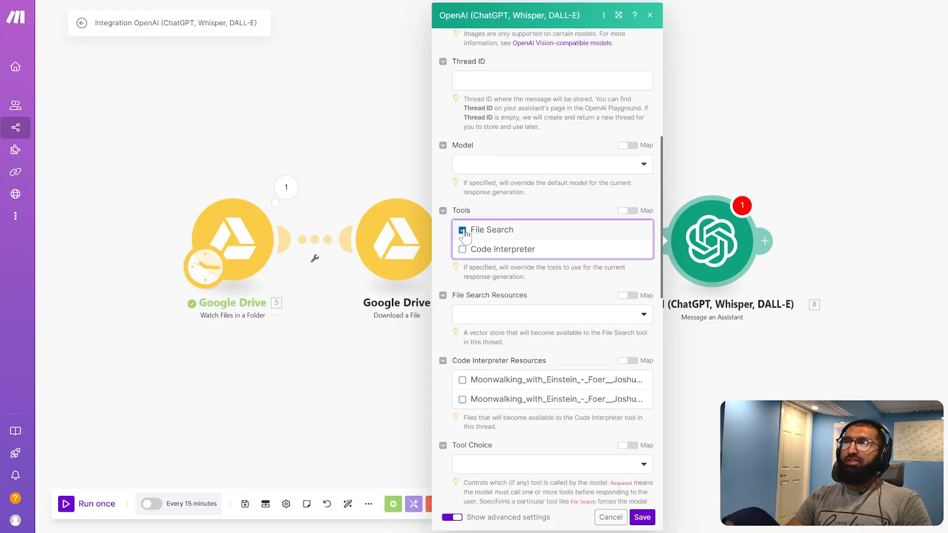
pyautogui.click(496, 320)
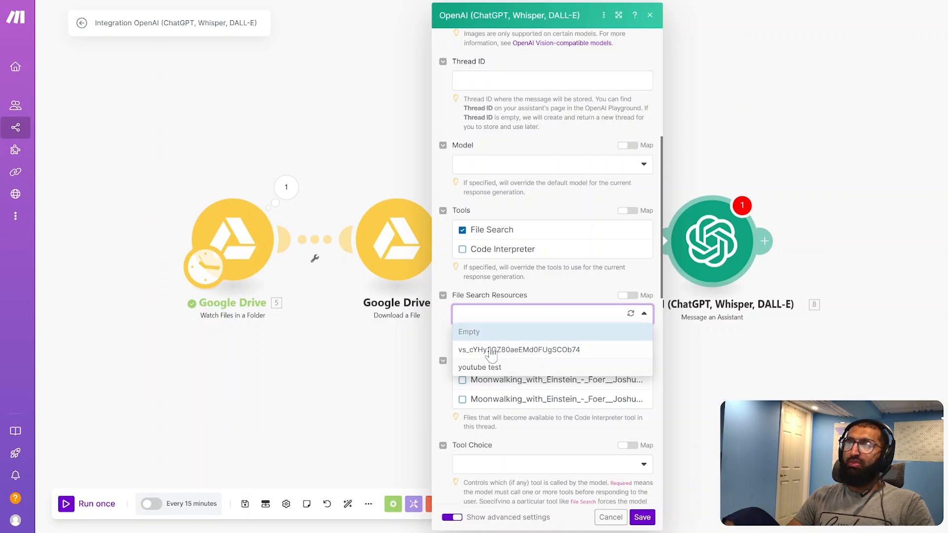
pyautogui.click(487, 368)
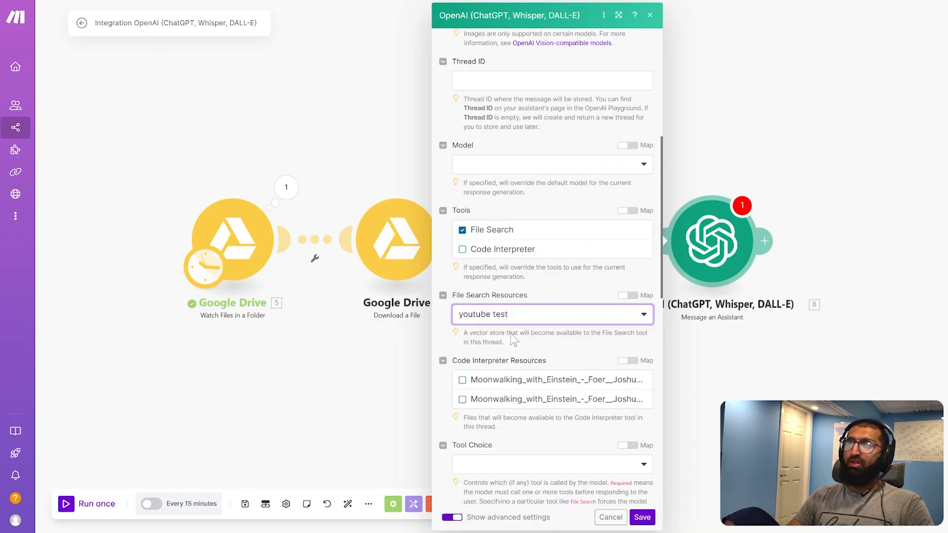
pyautogui.scroll(-5, 552, 333)
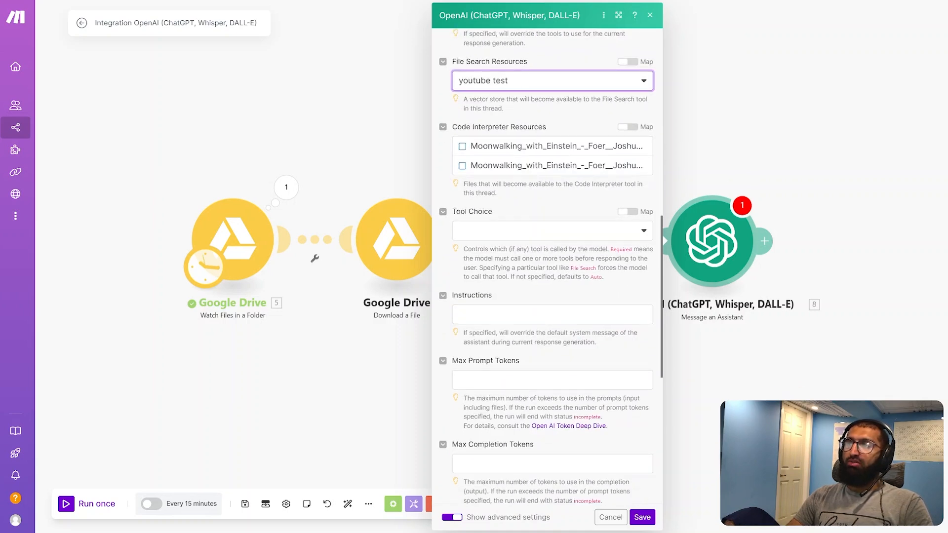
# Check the remaining advanced settings, including the Response Format options, and save the Message an Assistant module
pyautogui.click(529, 237)
pyautogui.scroll(-3, 553, 284)
pyautogui.scroll(-4, 553, 284)
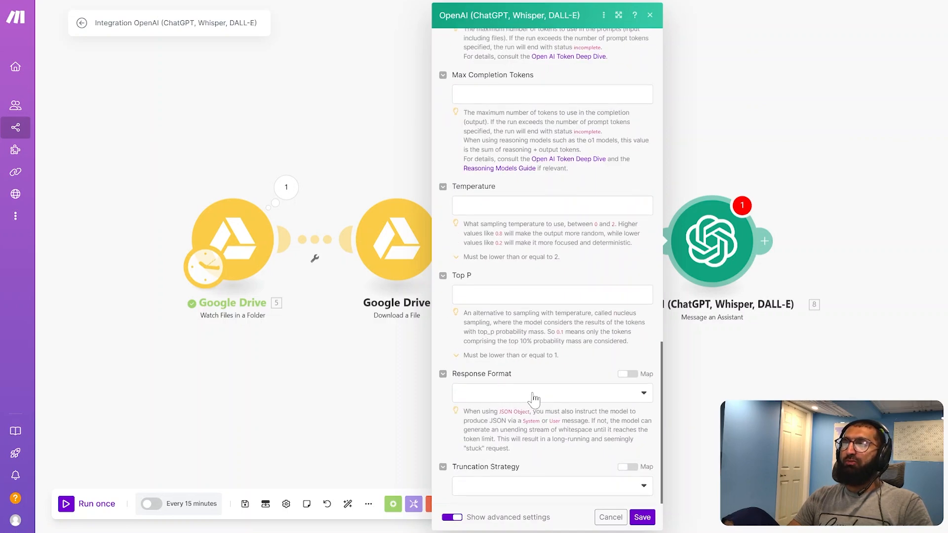
pyautogui.click(536, 393)
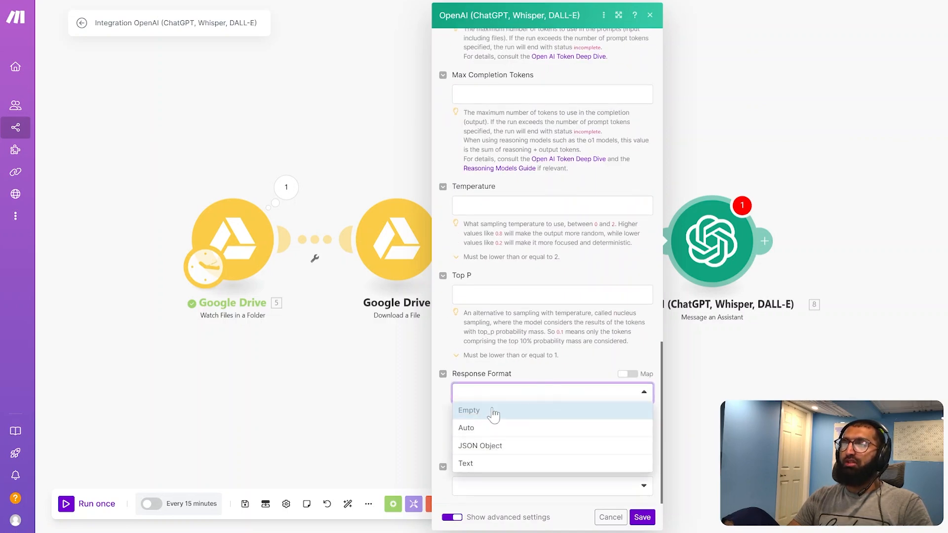
pyautogui.click(542, 381)
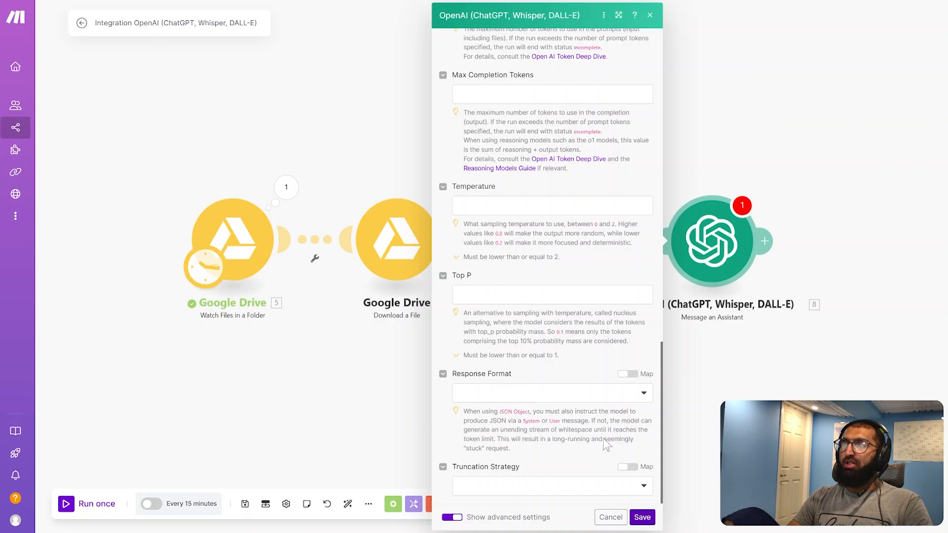
pyautogui.scroll(20, 606, 444)
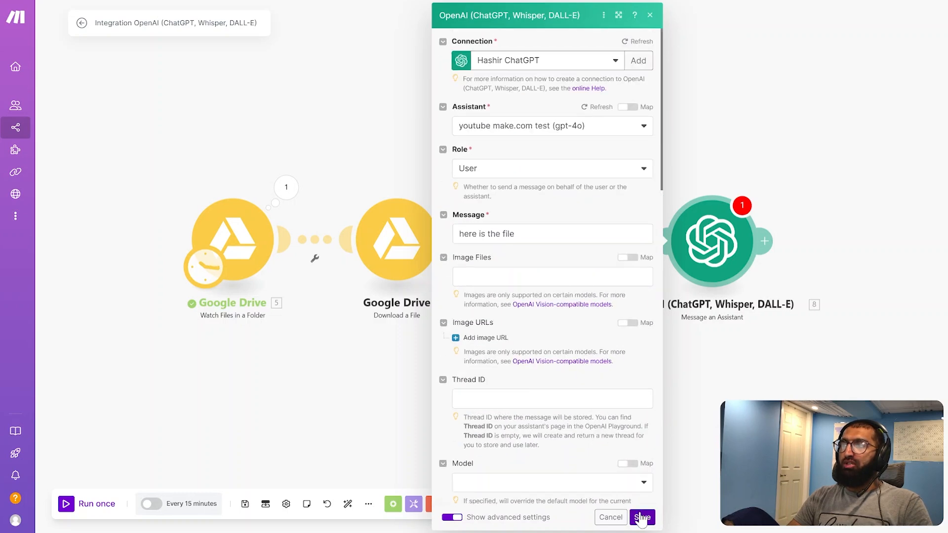
pyautogui.click(641, 517)
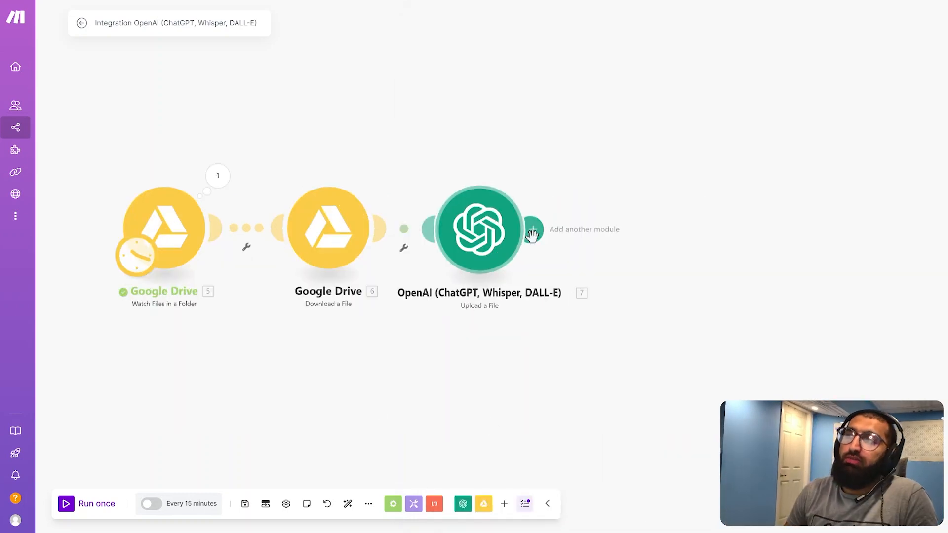
# Add an OpenAI Add Files to a Vector Store module after the Upload a File module
pyautogui.click(532, 231)
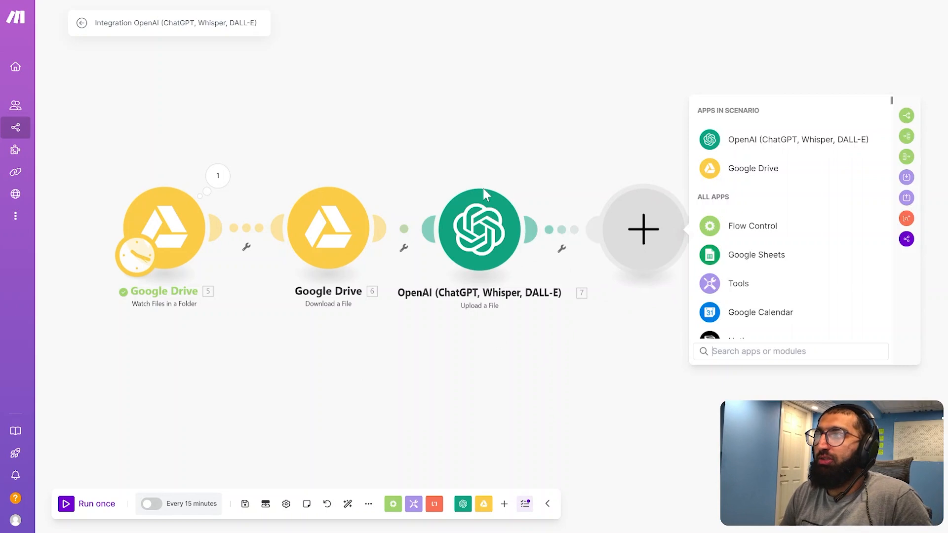
pyautogui.click(752, 146)
pyautogui.scroll(-10, 809, 326)
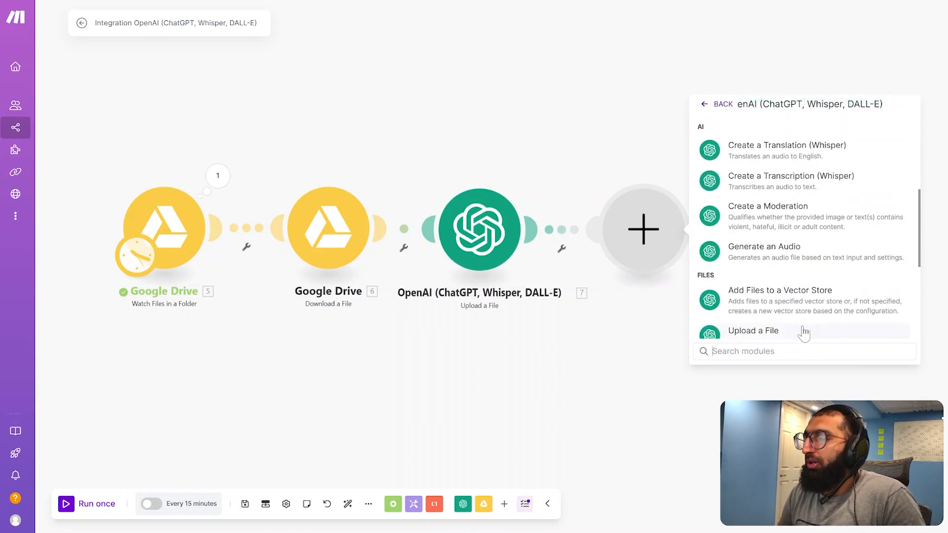
pyautogui.scroll(2, 774, 198)
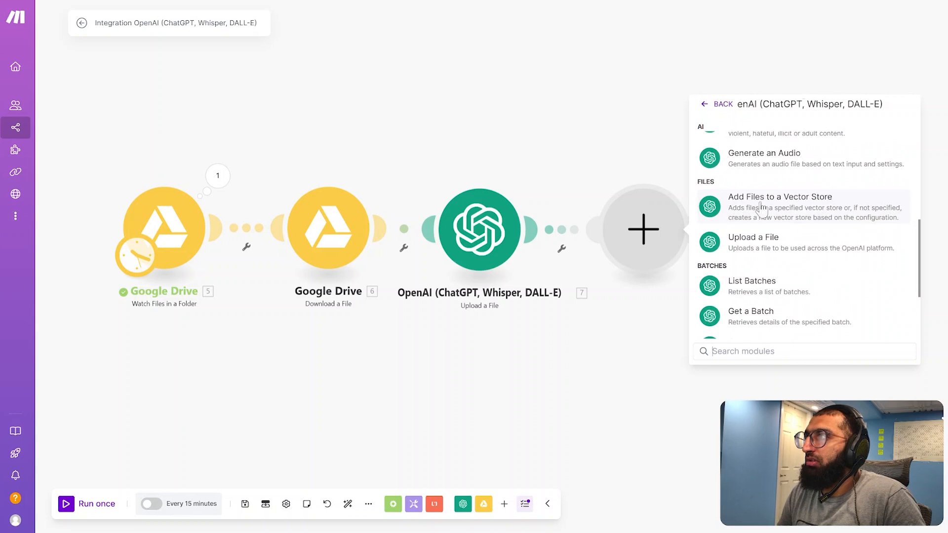
pyautogui.click(779, 207)
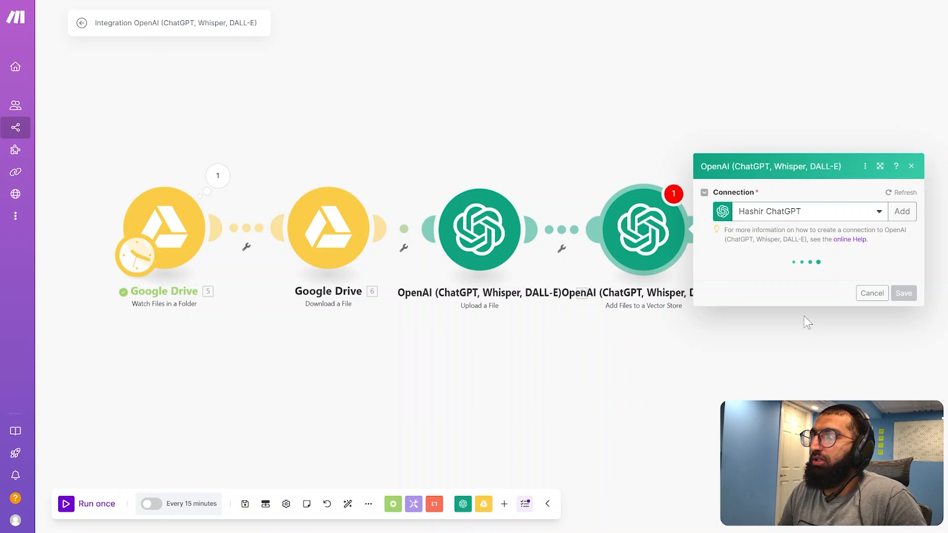
# Choose the youtube test vector store, map File IDs to the File ID from Upload a File, and save the module
pyautogui.click(795, 262)
pyautogui.click(760, 278)
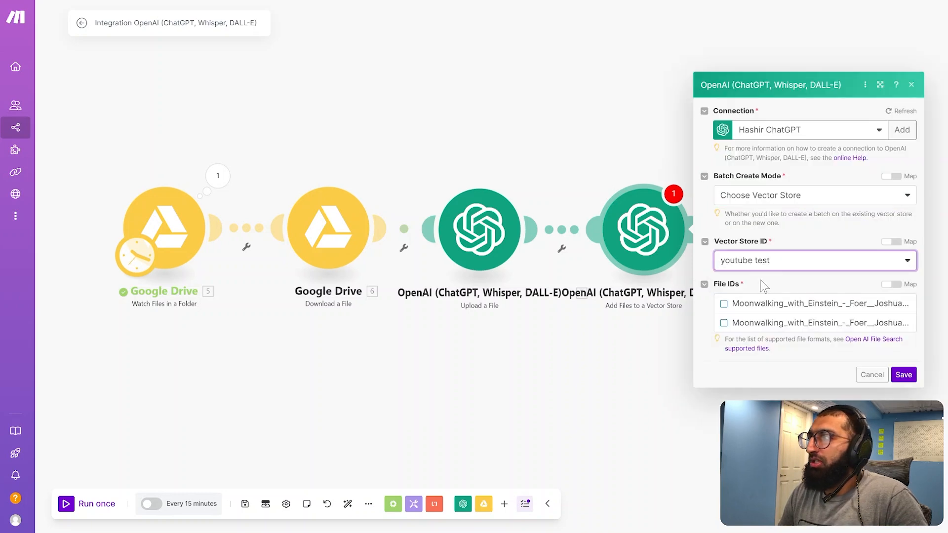
pyautogui.click(890, 284)
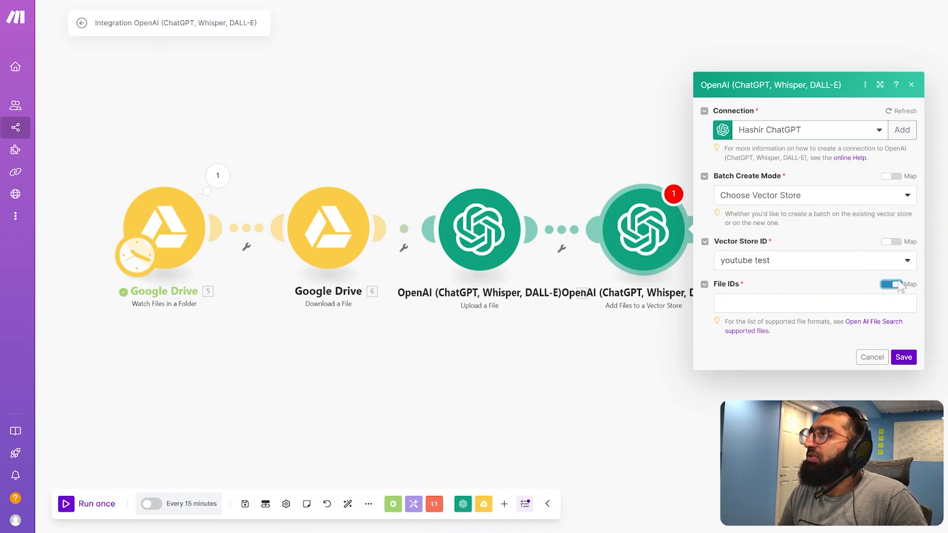
pyautogui.click(799, 304)
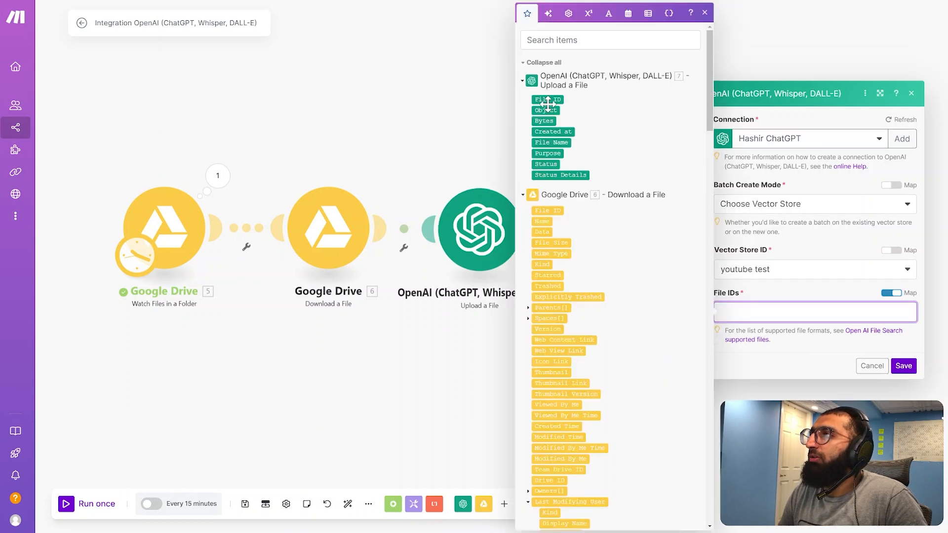
pyautogui.moveTo(547, 100); pyautogui.dragTo(764, 316)
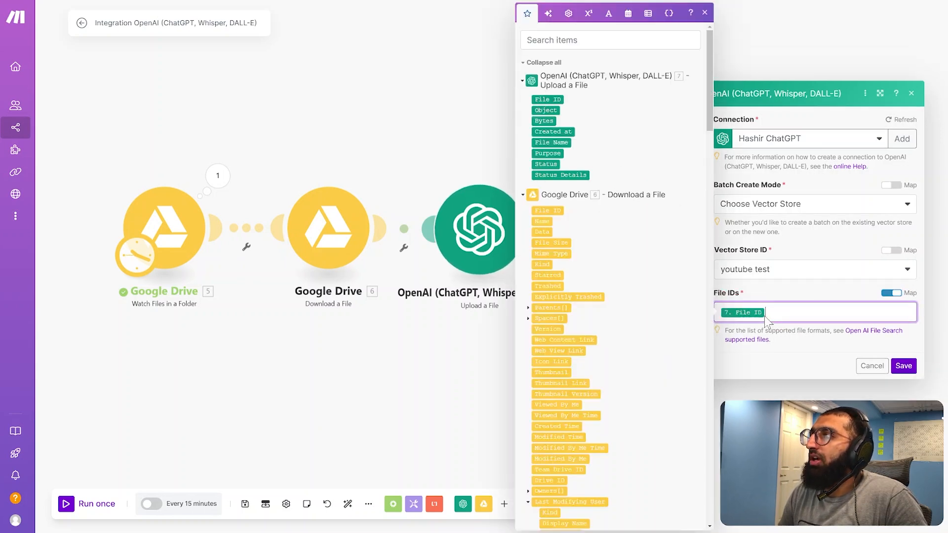
pyautogui.click(903, 366)
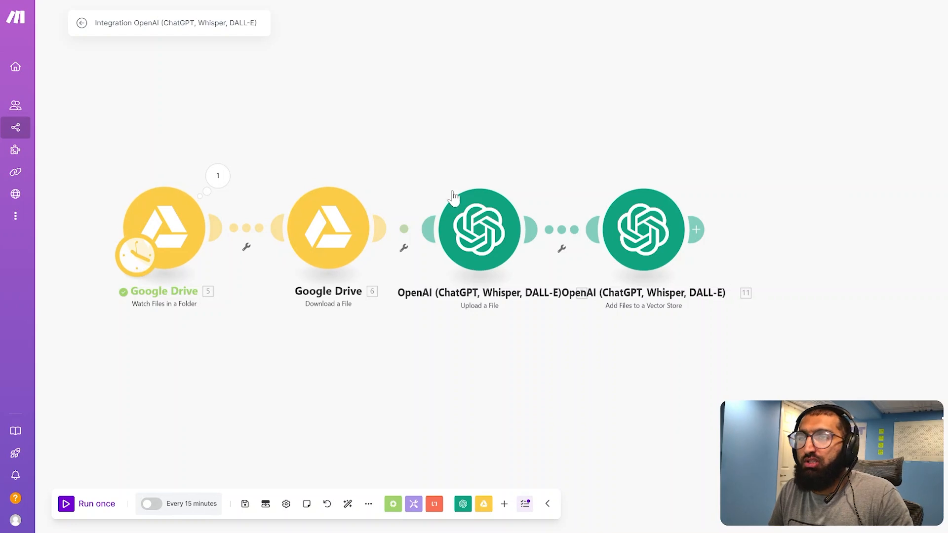
# Add an OpenAI Message an Assistant module after Add Files to a Vector Store and move it slightly farther away
pyautogui.moveTo(638, 367); pyautogui.dragTo(406, 372)
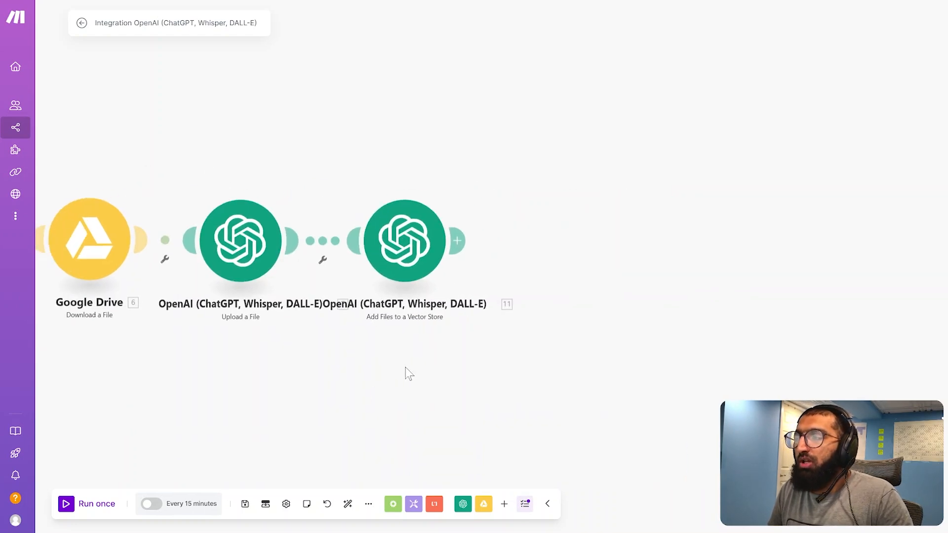
pyautogui.click(460, 243)
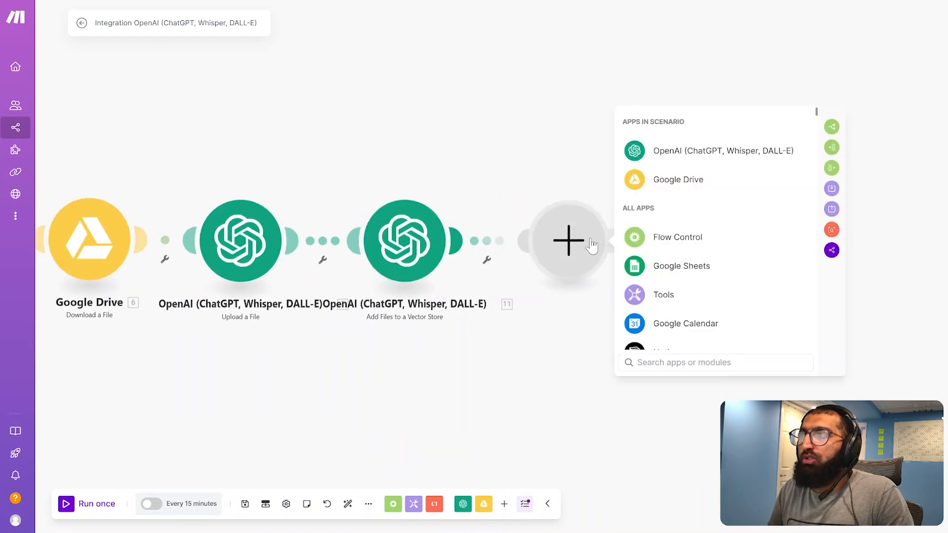
pyautogui.click(658, 154)
pyautogui.click(690, 230)
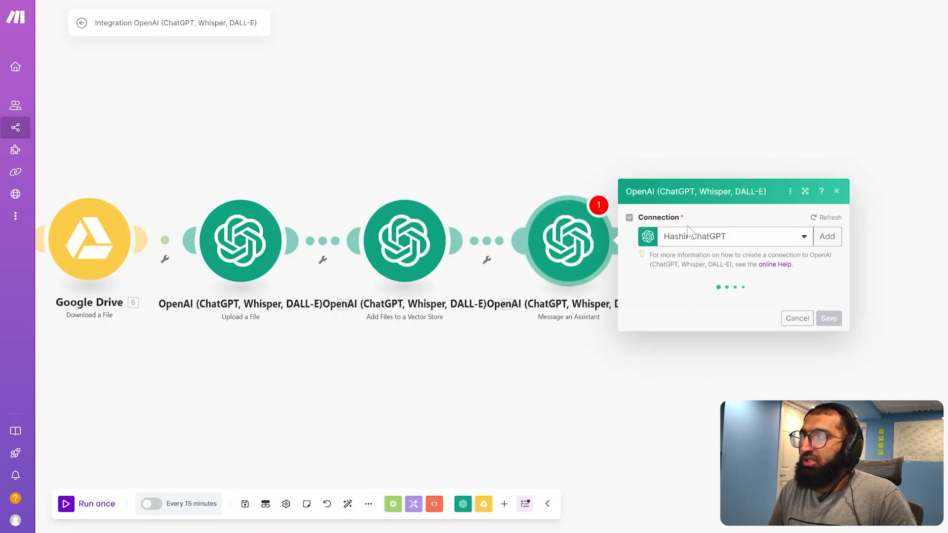
pyautogui.moveTo(573, 264); pyautogui.dragTo(615, 264)
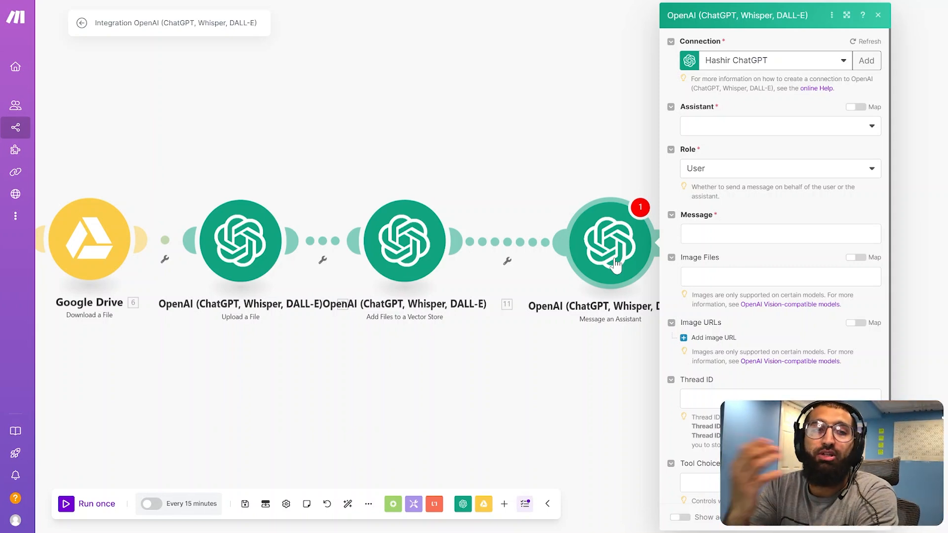
# Choose the assistant youtube make.com test (gpt-4o) and enter the message "here is the fiile"
pyautogui.click(731, 128)
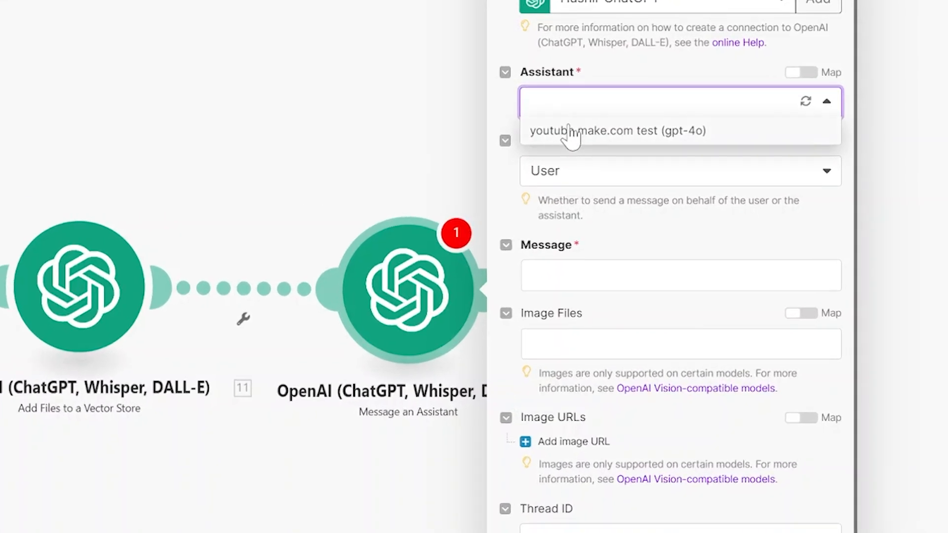
pyautogui.click(571, 131)
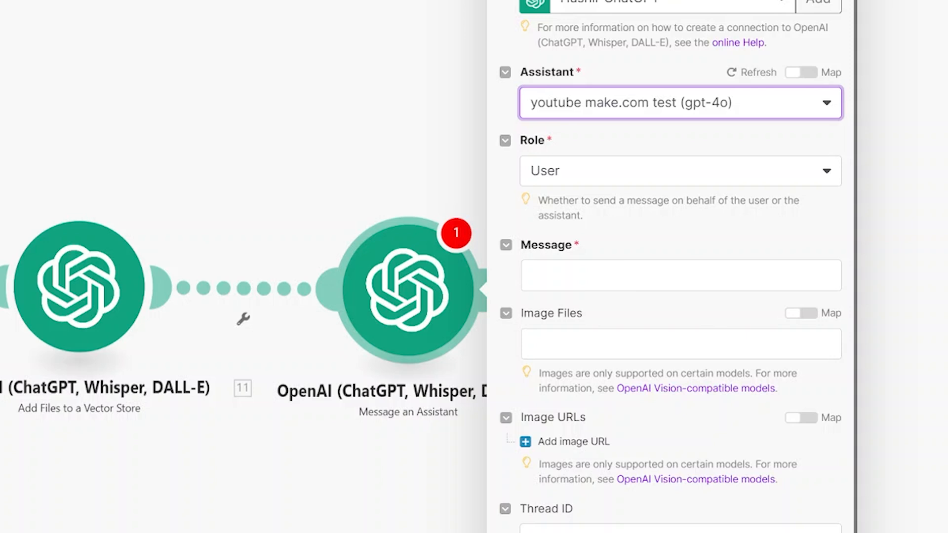
pyautogui.click(604, 275)
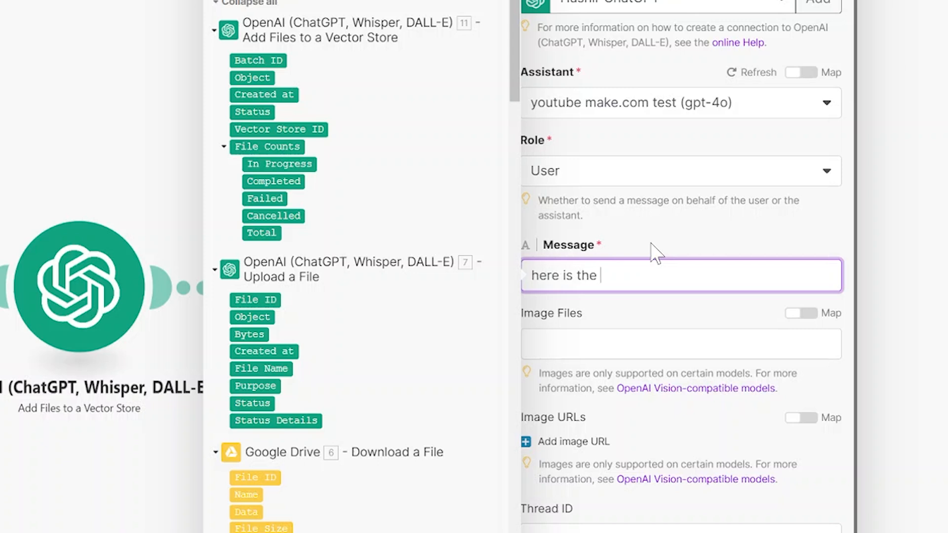
pyautogui.write('here is the fiile')
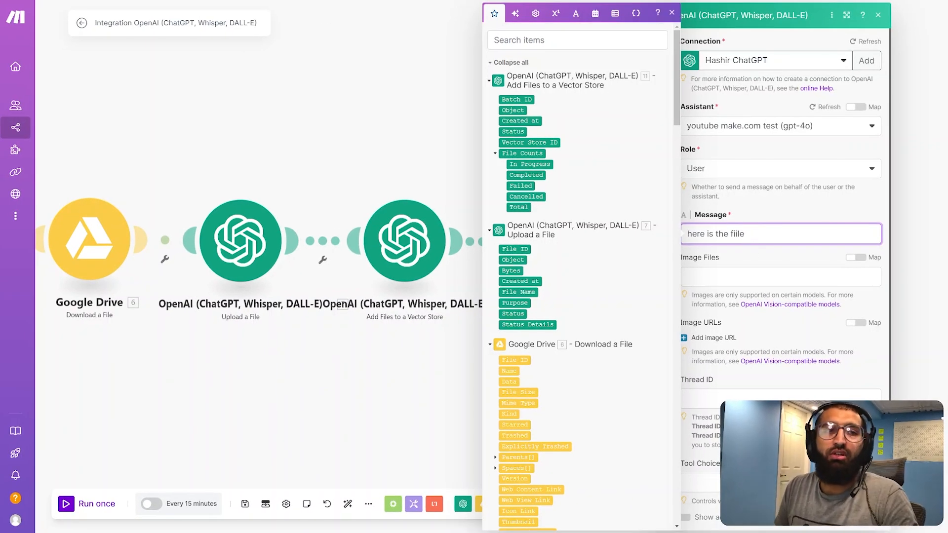
pyautogui.press('Escape')
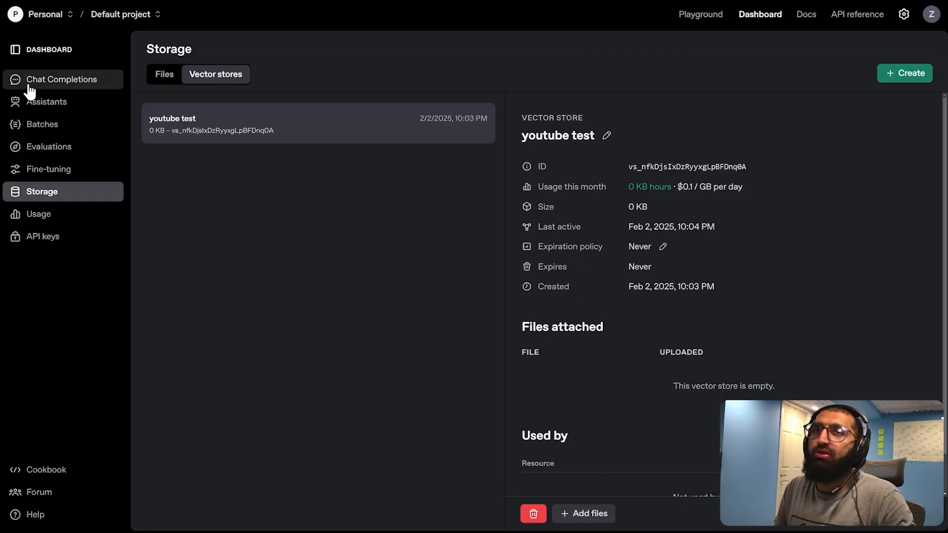
# In the OpenAI dashboard, open the youtube make.com test assistant and review its full system instructions
pyautogui.click(47, 102)
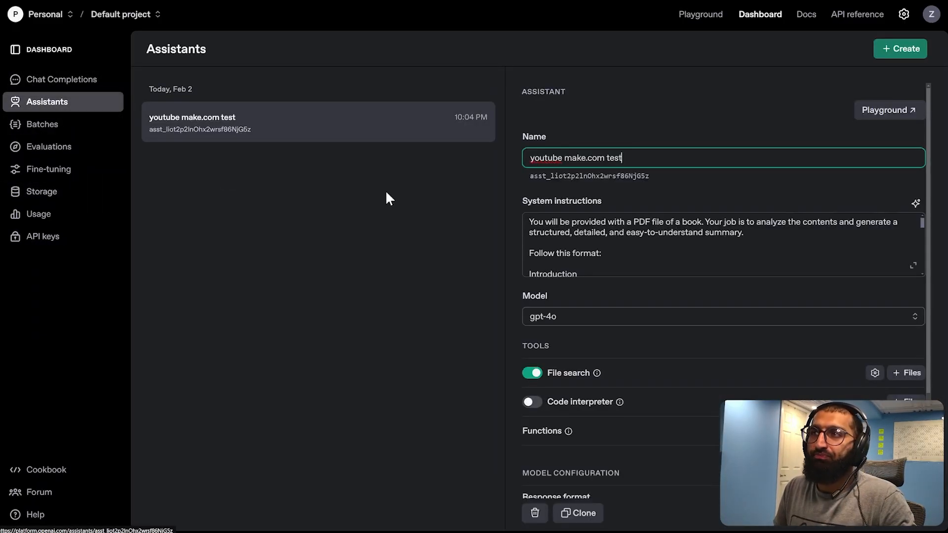
pyautogui.click(913, 265)
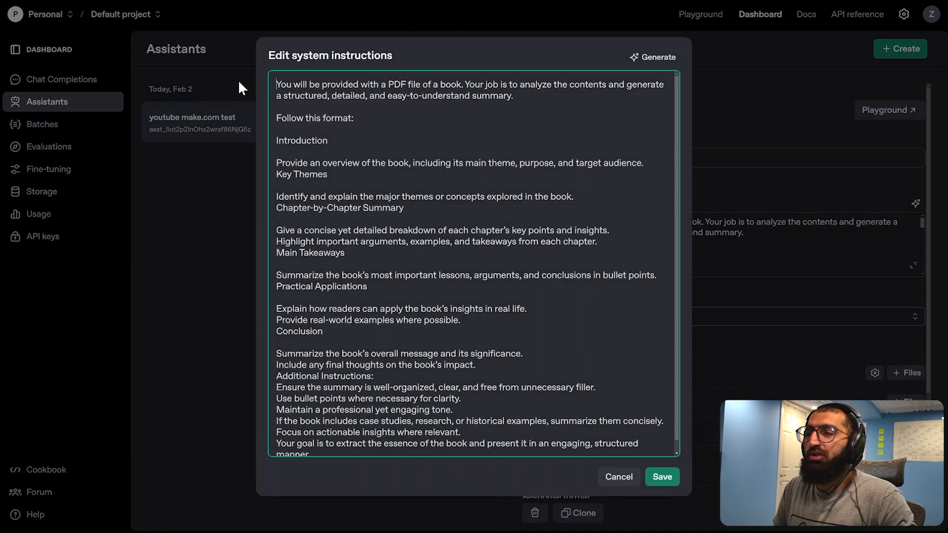
pyautogui.moveTo(276, 85); pyautogui.dragTo(487, 342)
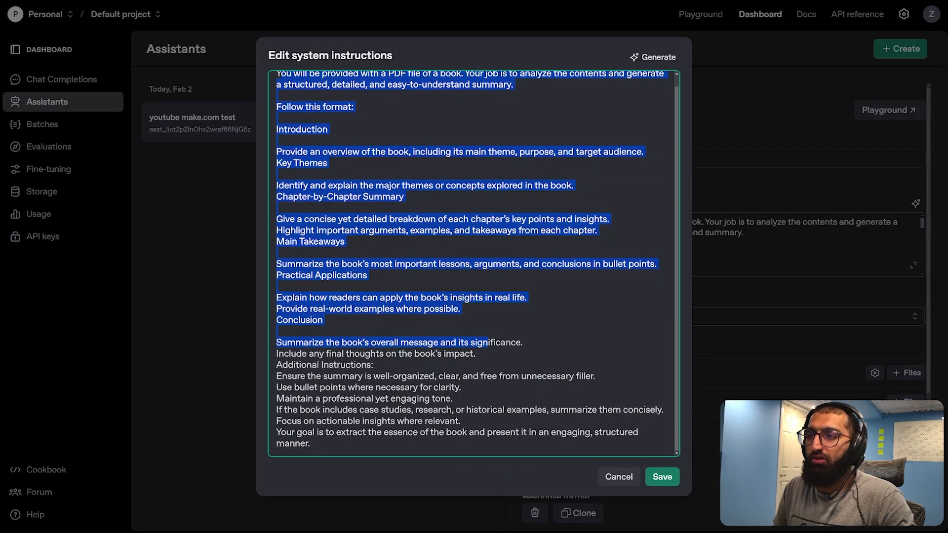
pyautogui.click(662, 476)
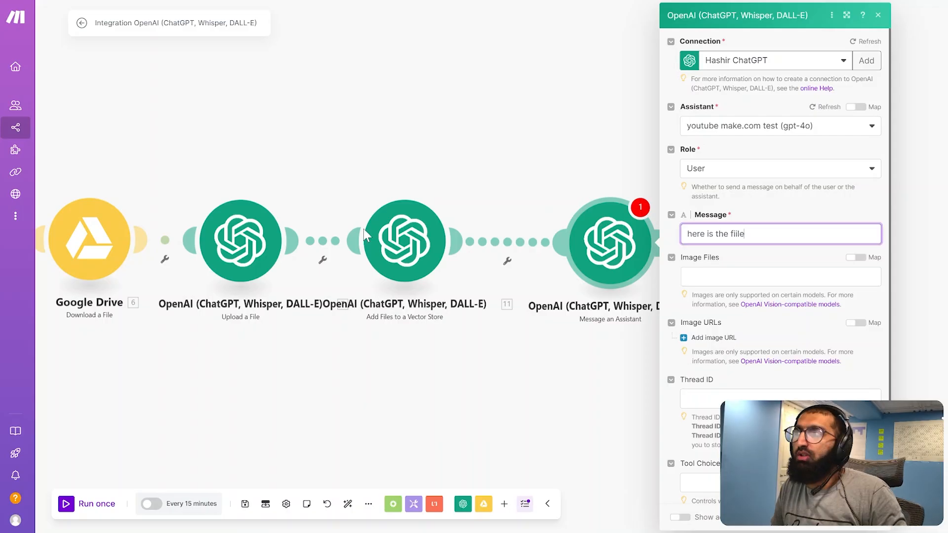
# Back in Make, correct the assistant message to "here is the file"
pyautogui.press('BackSpace')
pyautogui.press('BackSpace')
pyautogui.press('BackSpace')
pyautogui.write('le')
pyautogui.click(751, 266)
# Show the advanced settings, enable File Search with the youtube test vector store as its resource, and save the module
pyautogui.scroll(-1, 779, 395)
pyautogui.click(679, 517)
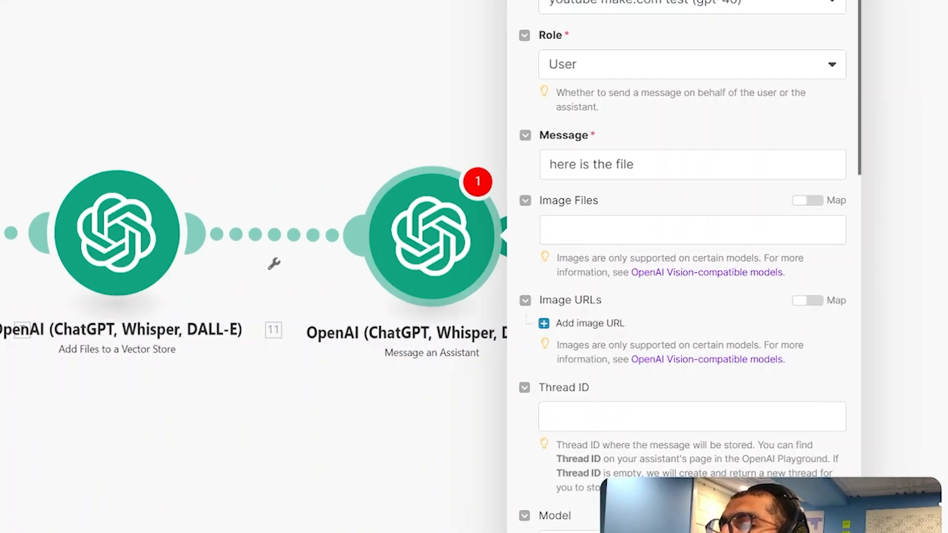
pyautogui.scroll(-5, 657, 375)
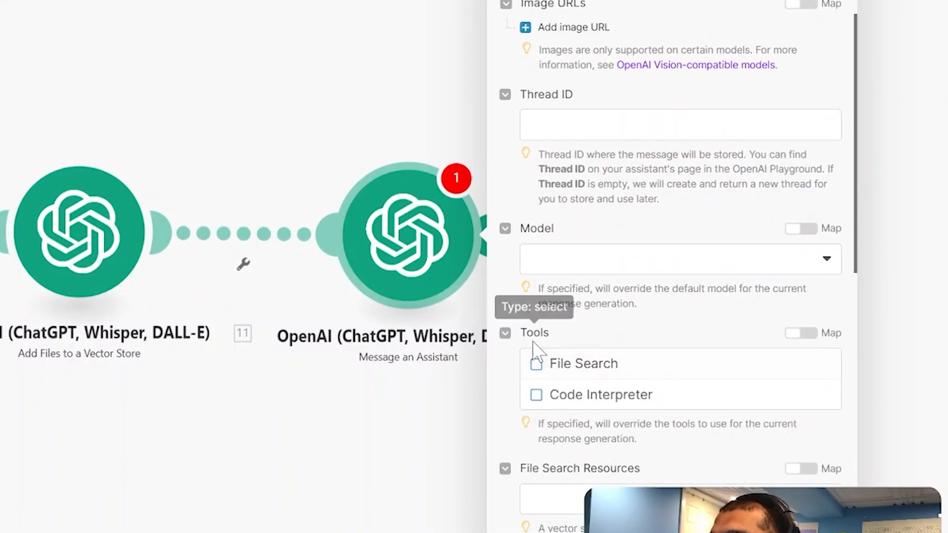
pyautogui.click(536, 364)
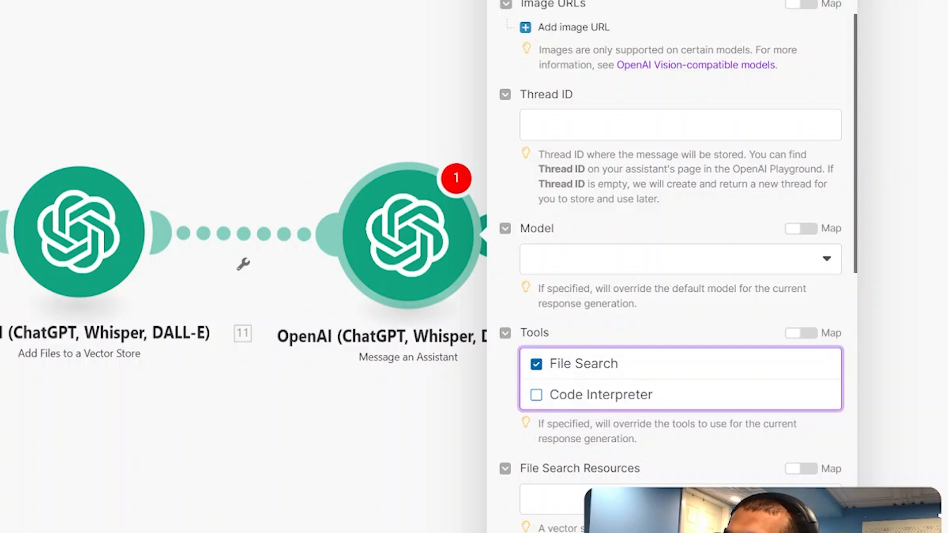
pyautogui.click(607, 500)
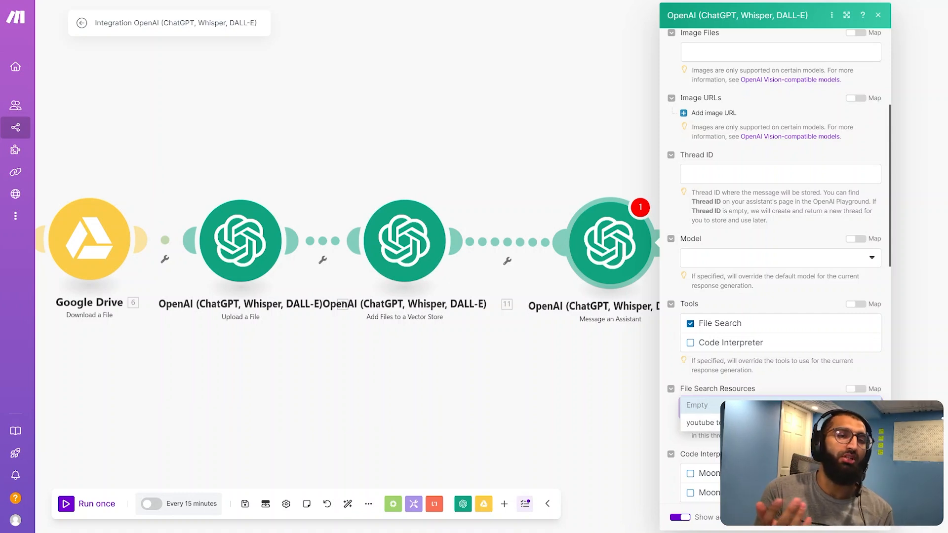
pyautogui.click(716, 424)
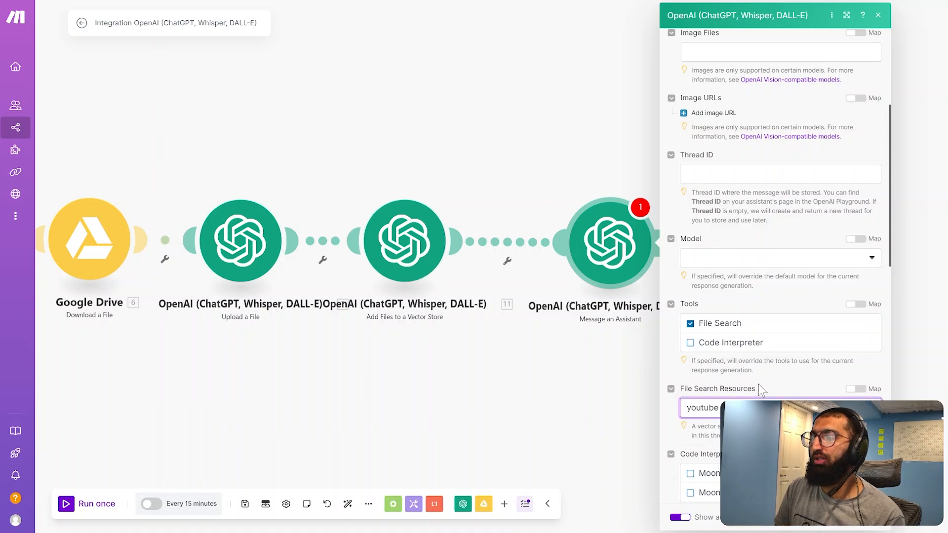
pyautogui.scroll(-5, 759, 385)
pyautogui.click(872, 517)
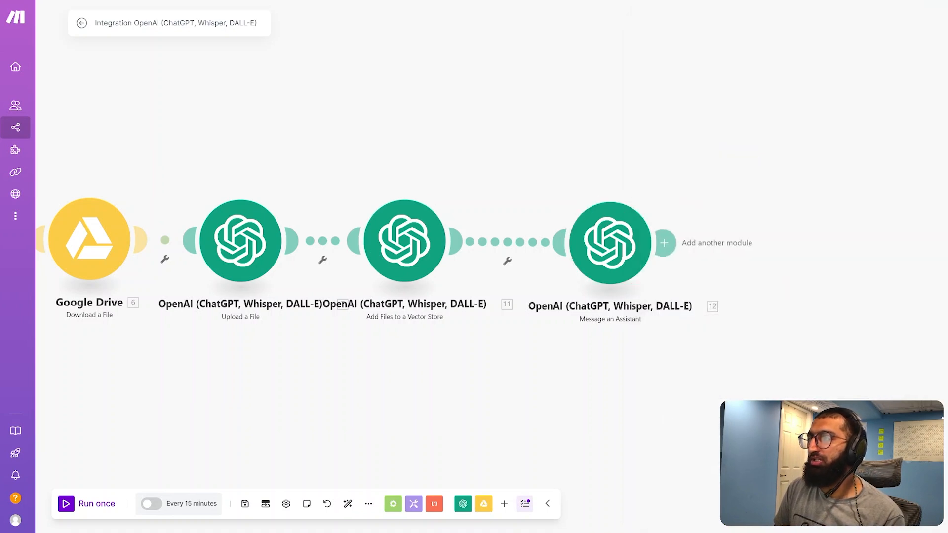
# Open the starting-point options of the Google Drive Watch Files in a Folder module and cancel them
pyautogui.moveTo(603, 275); pyautogui.dragTo(592, 264)
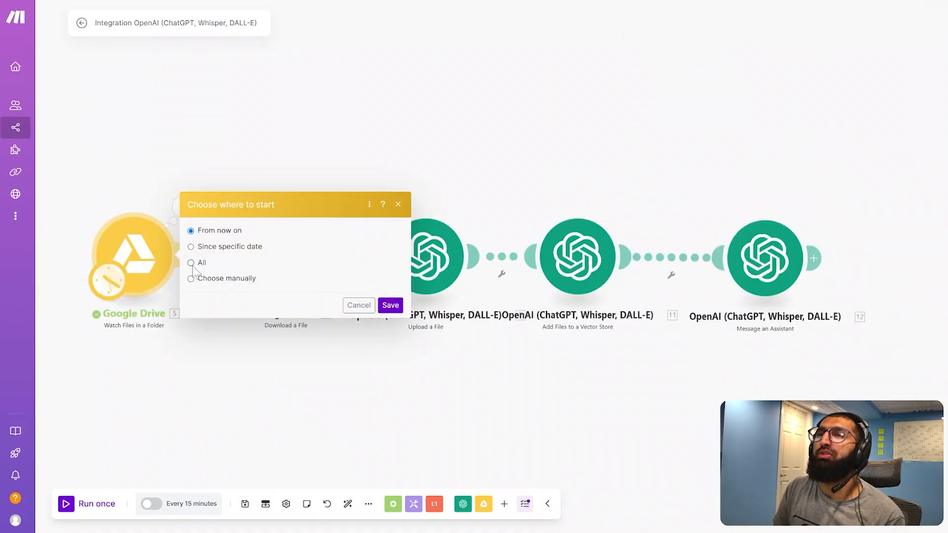
pyautogui.click(360, 307)
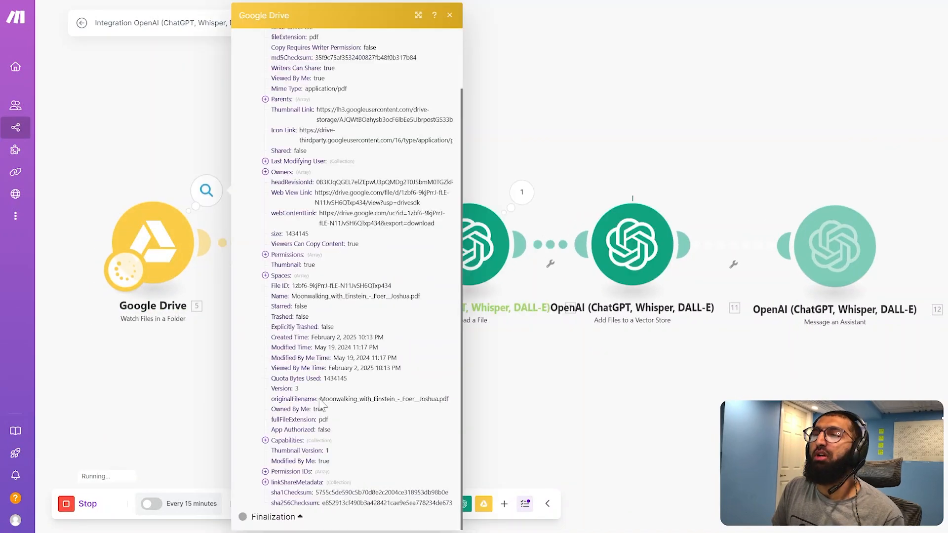
# Run the scenario once and check the original file name in the Google Drive Watch Files in a Folder output
pyautogui.moveTo(319, 398); pyautogui.dragTo(451, 402)
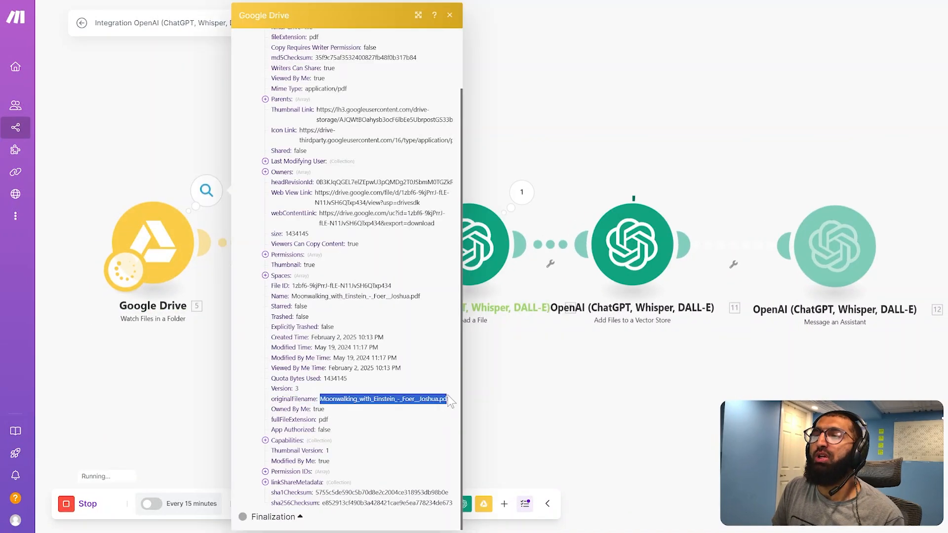
pyautogui.click(480, 375)
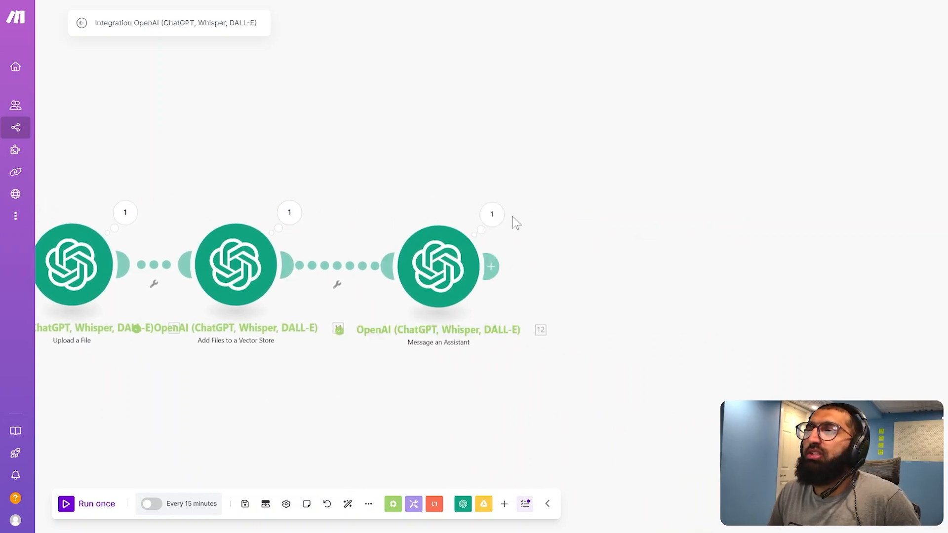
# Open the Message an Assistant output at full size and read the generated book summary through to its conclusion
pyautogui.click(491, 214)
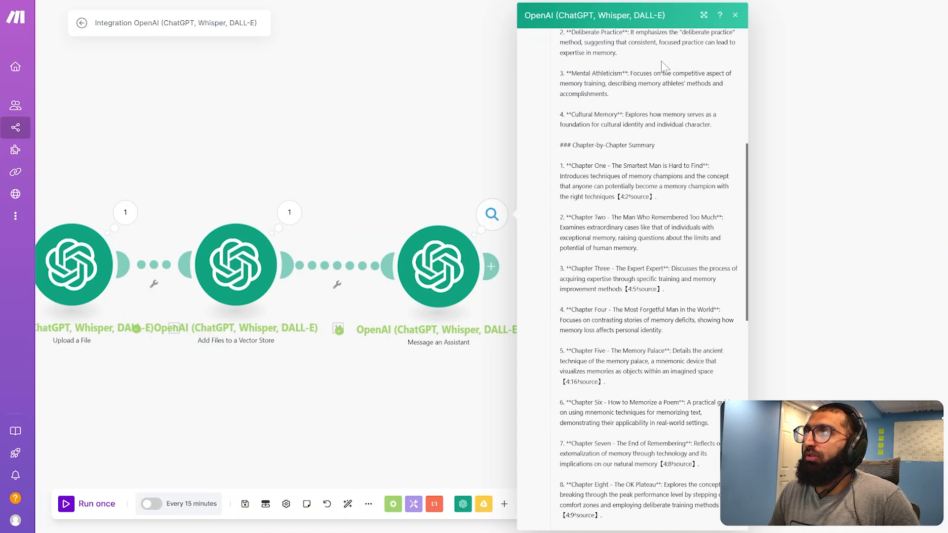
pyautogui.click(704, 16)
pyautogui.scroll(10, 683, 191)
pyautogui.scroll(-10, 674, 295)
pyautogui.scroll(-3, 674, 295)
pyautogui.scroll(8, 589, 359)
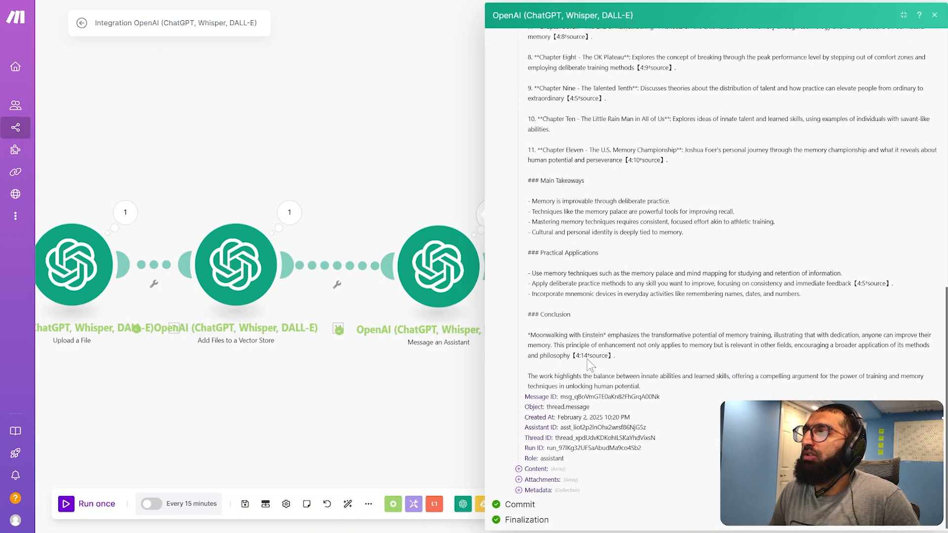
pyautogui.scroll(-4, 555, 304)
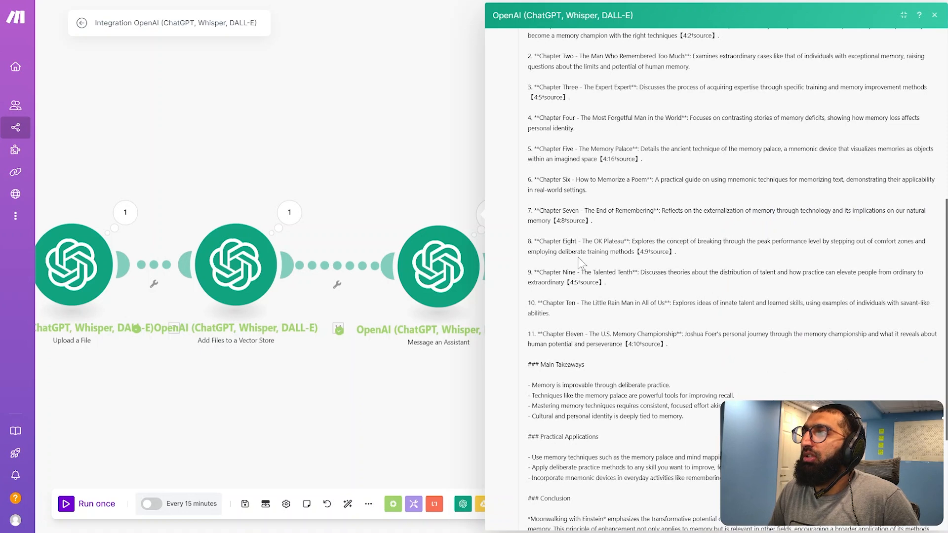
pyautogui.scroll(-3, 602, 323)
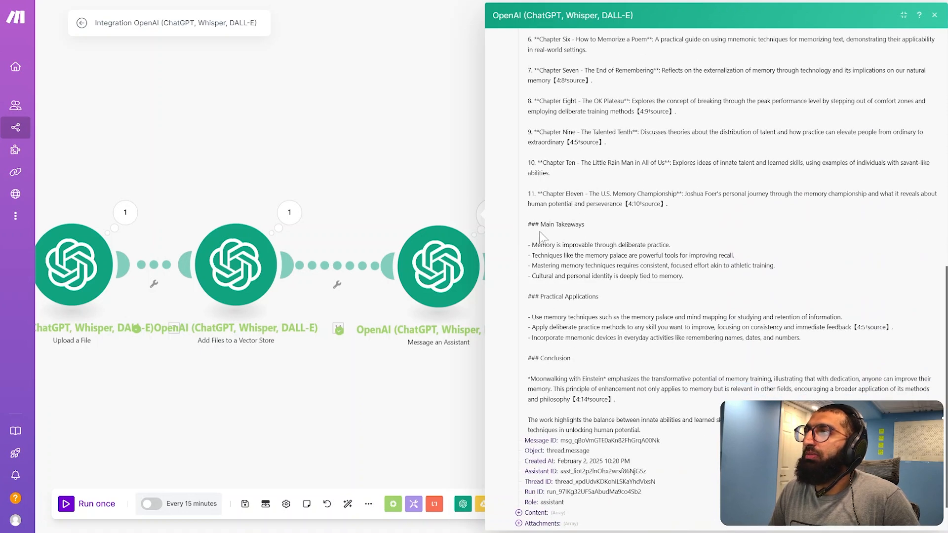
pyautogui.moveTo(552, 297); pyautogui.dragTo(618, 302)
pyautogui.scroll(-1, 594, 338)
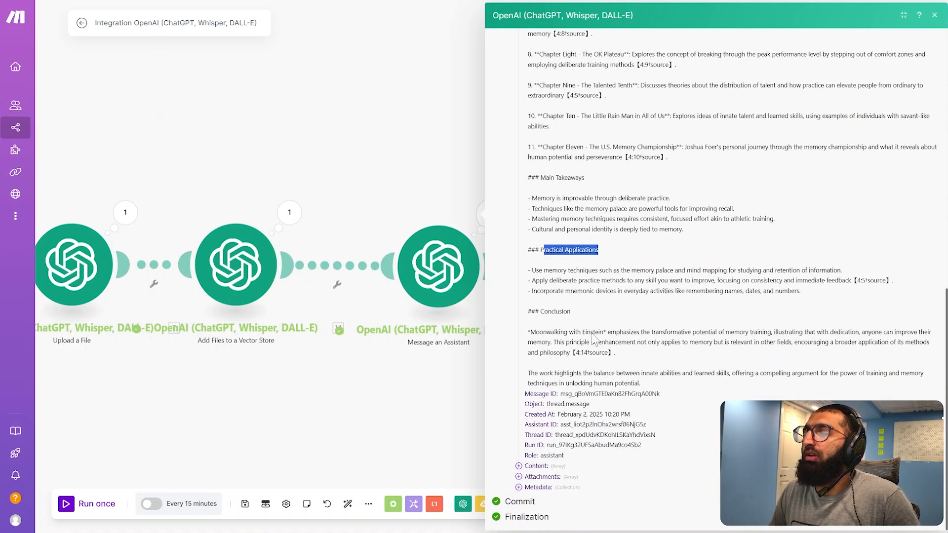
pyautogui.moveTo(554, 311); pyautogui.dragTo(563, 312)
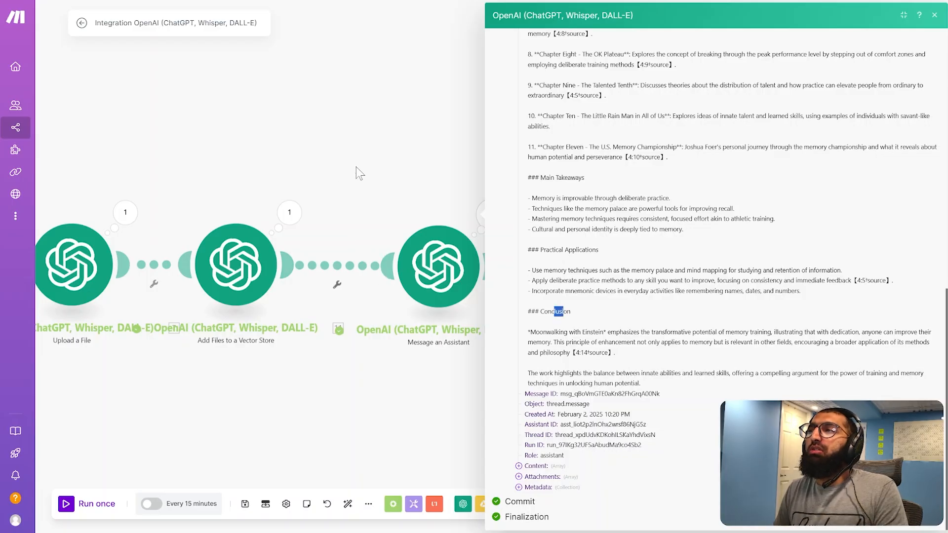
pyautogui.click(360, 197)
pyautogui.moveTo(375, 356); pyautogui.dragTo(650, 342)
pyautogui.scroll(-2, 367, 360)
pyautogui.moveTo(307, 364); pyautogui.dragTo(268, 385)
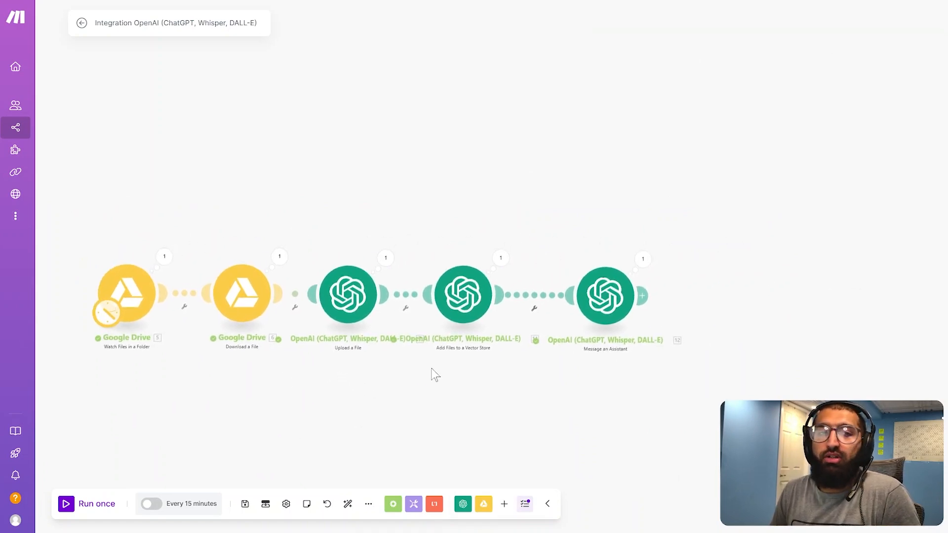
# In the Message an Assistant module, set Response Format to JSON Object with Parse JSON Response set to Yes, and save it
pyautogui.click(648, 302)
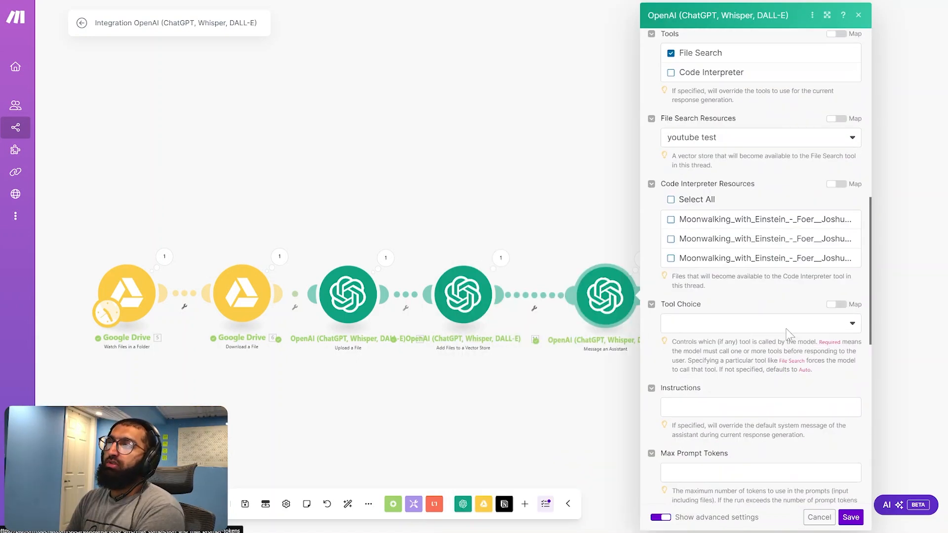
pyautogui.scroll(-10, 789, 333)
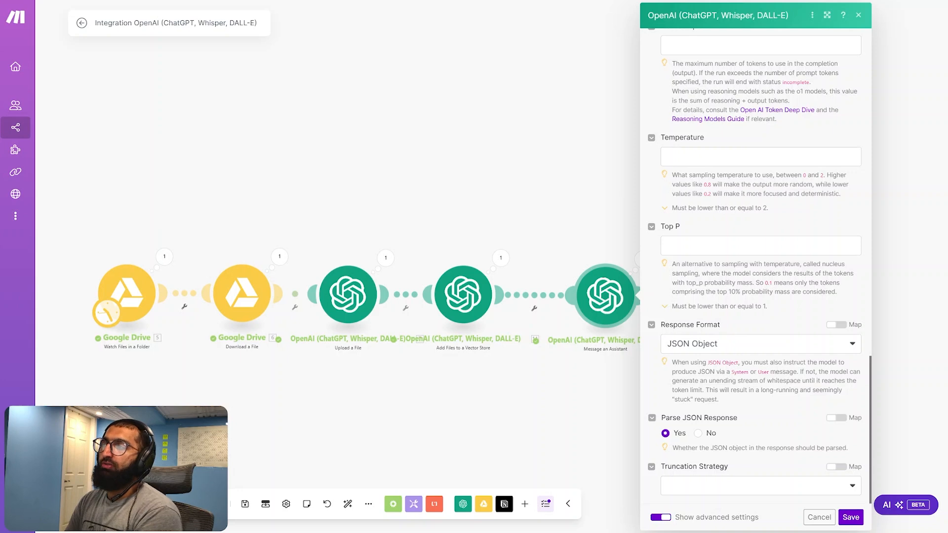
pyautogui.click(666, 434)
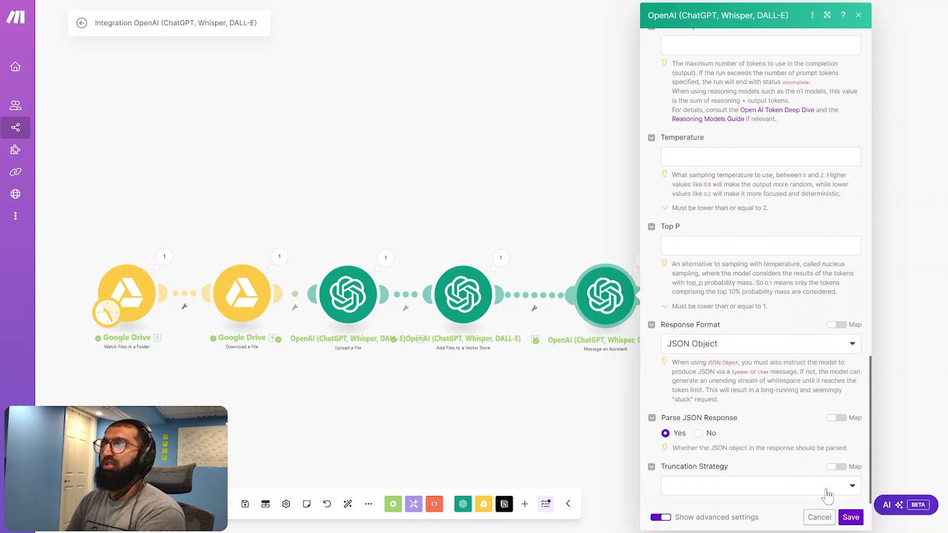
pyautogui.scroll(7, 798, 431)
pyautogui.scroll(-7, 799, 430)
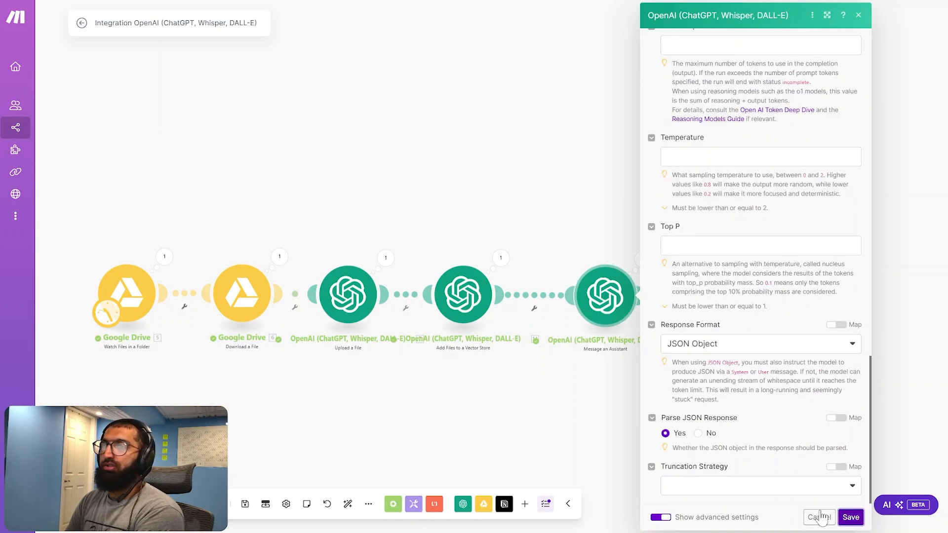
pyautogui.click(850, 516)
# Save the Google Drive trigger's starting point again and detach the Notion Create a Page module from the assistant module
pyautogui.rightClick(132, 308)
pyautogui.click(173, 330)
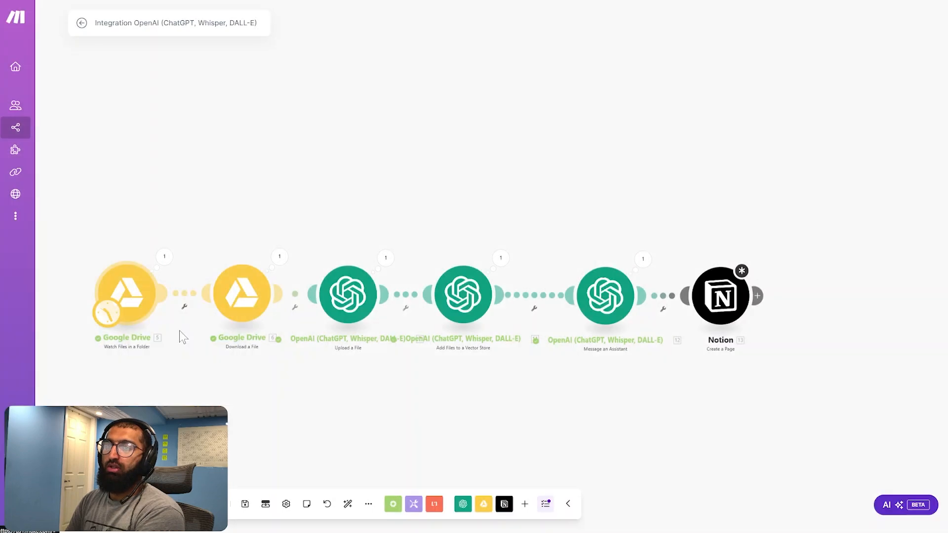
pyautogui.click(372, 344)
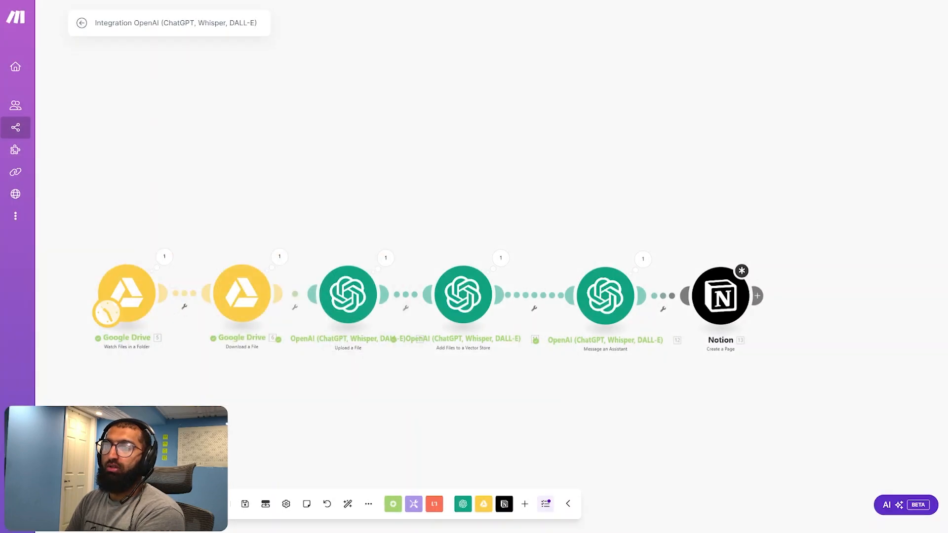
pyautogui.click(552, 308)
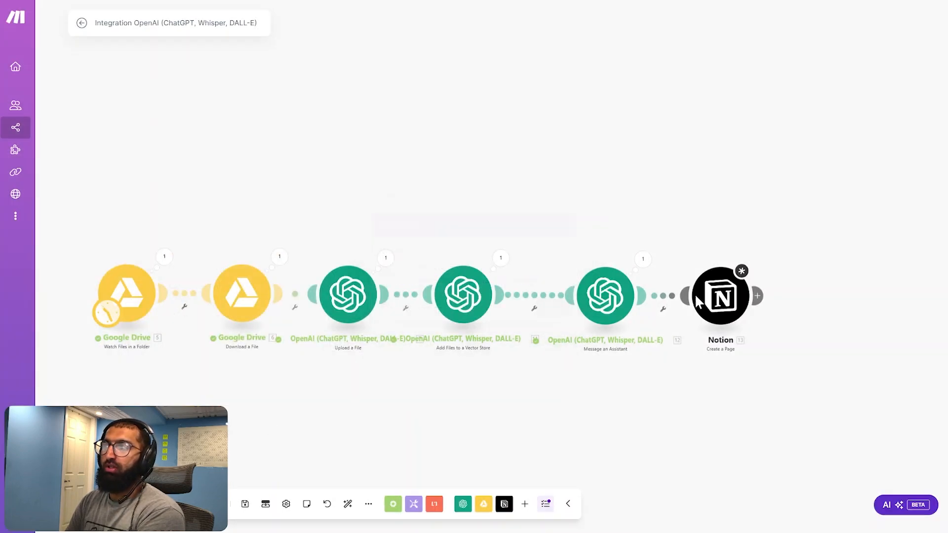
pyautogui.click(711, 311)
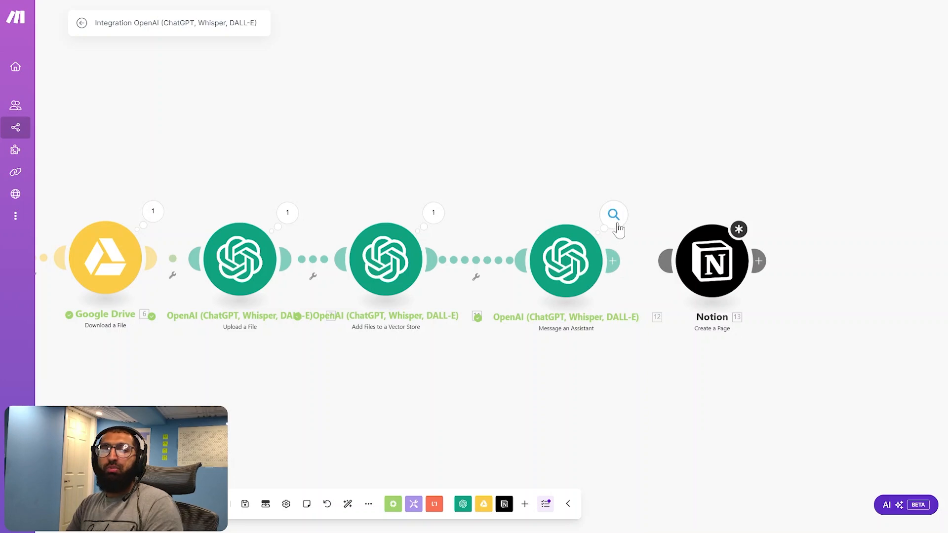
# Examine the Message an Assistant output, expanding the paragraphs collection to read the parsed JSON result
pyautogui.click(613, 215)
pyautogui.click(681, 253)
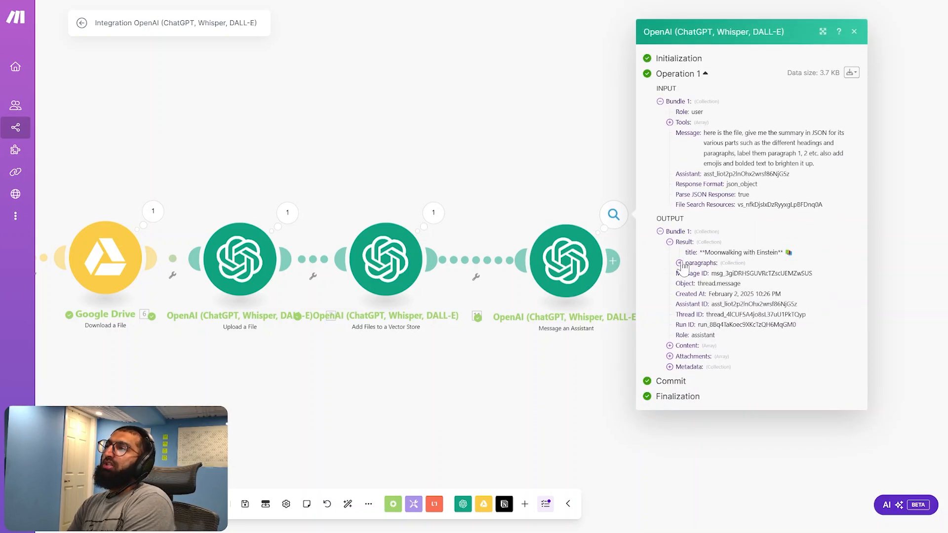
pyautogui.click(679, 263)
pyautogui.scroll(-2, 727, 236)
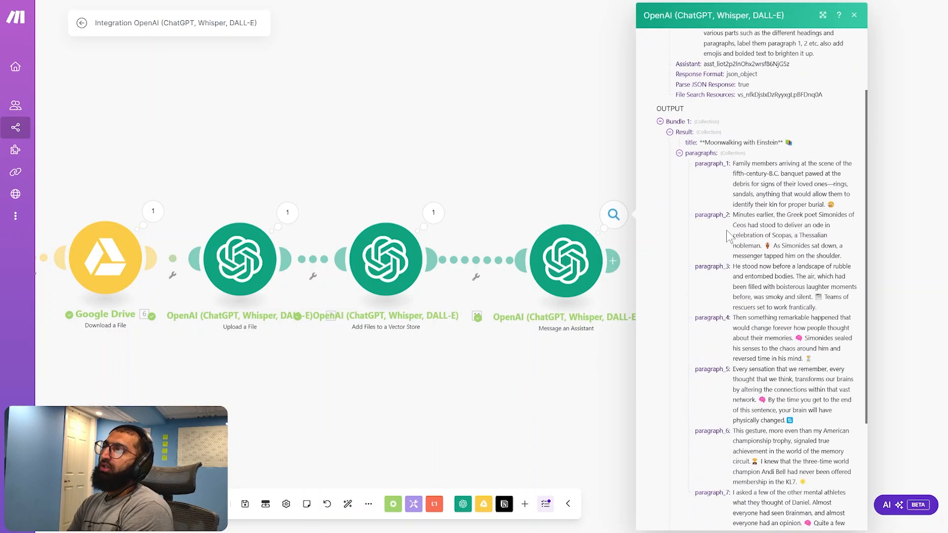
pyautogui.scroll(-3, 729, 232)
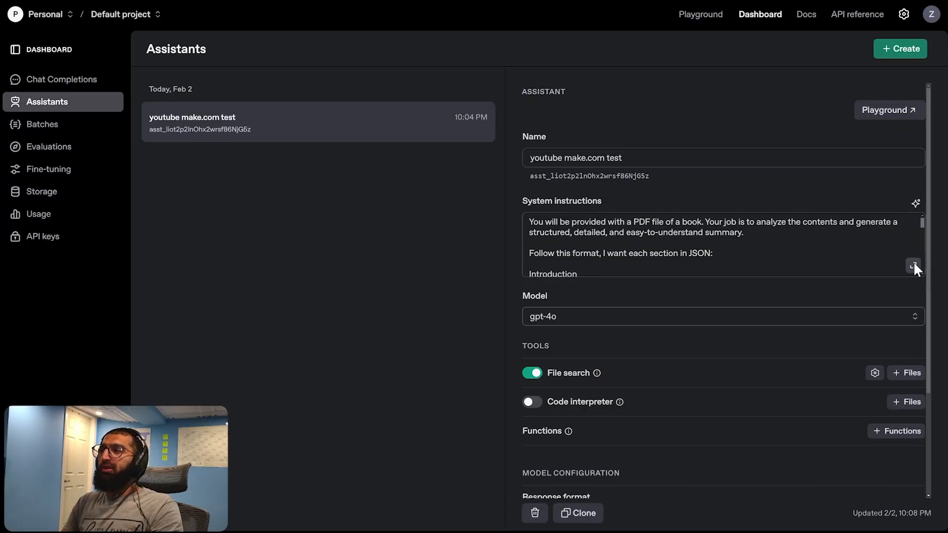
# In the OpenAI dashboard, save the assistant's system instructions with the line "Follow this format, I want each section in JSON:"
pyautogui.click(913, 266)
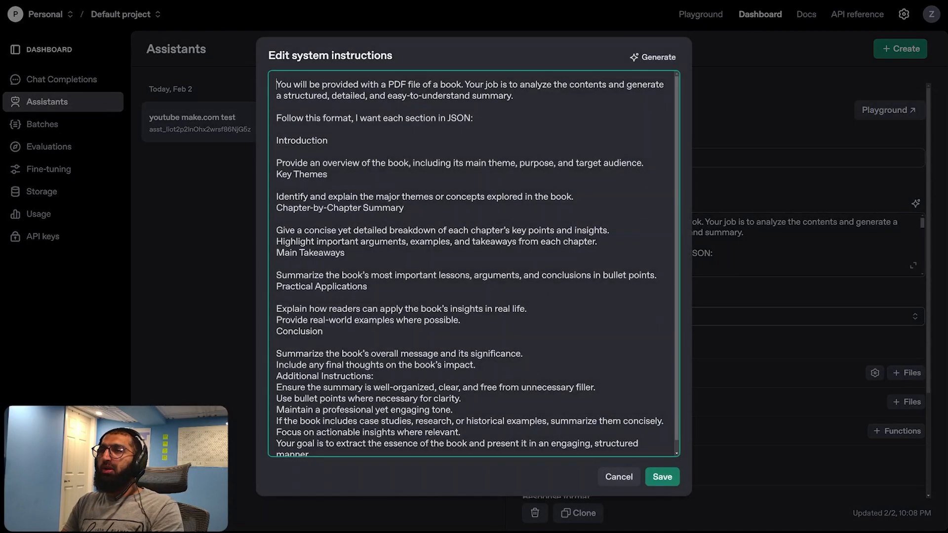
pyautogui.moveTo(473, 118); pyautogui.dragTo(361, 118)
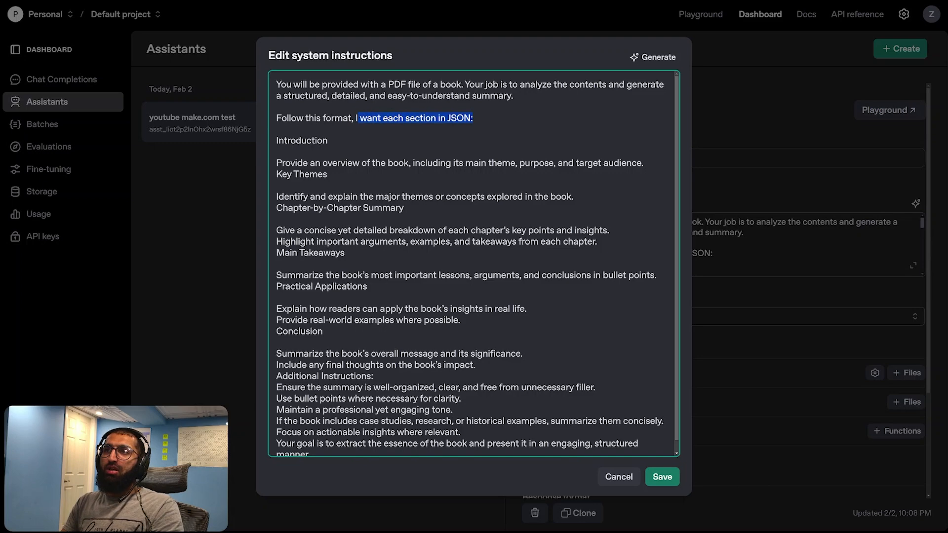
pyautogui.click(662, 477)
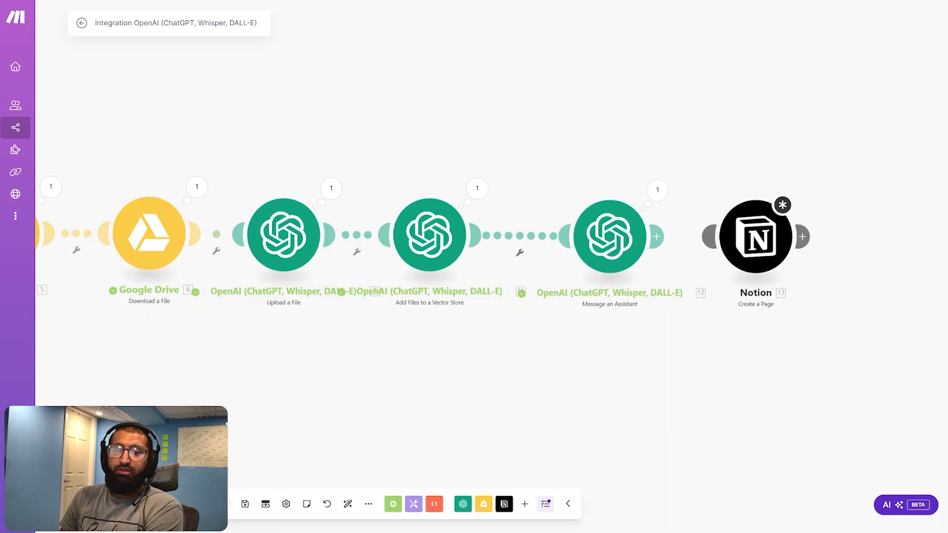
# Back in Make, save the scenario and set the Google Drive Watch Files in a Folder module to start from All
pyautogui.click(244, 504)
pyautogui.rightClick(138, 234)
pyautogui.click(178, 266)
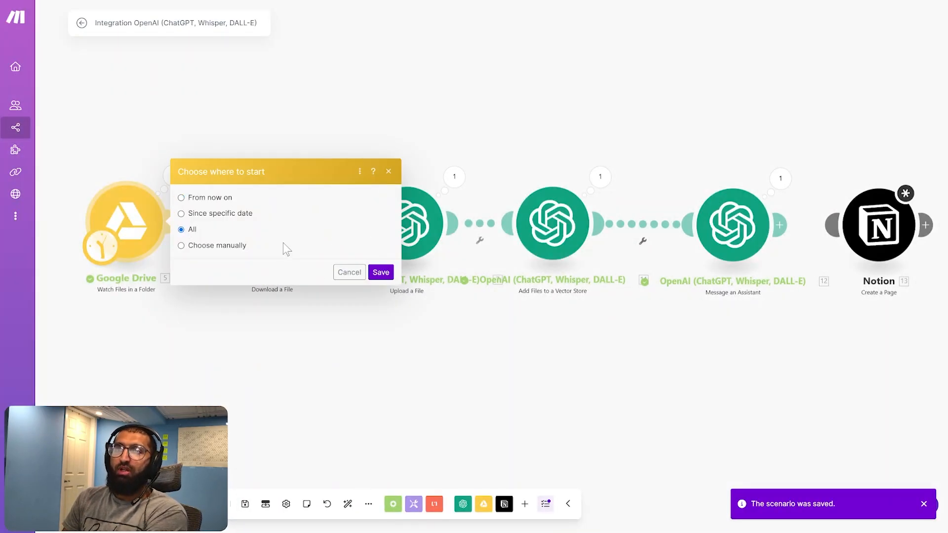
pyautogui.click(381, 272)
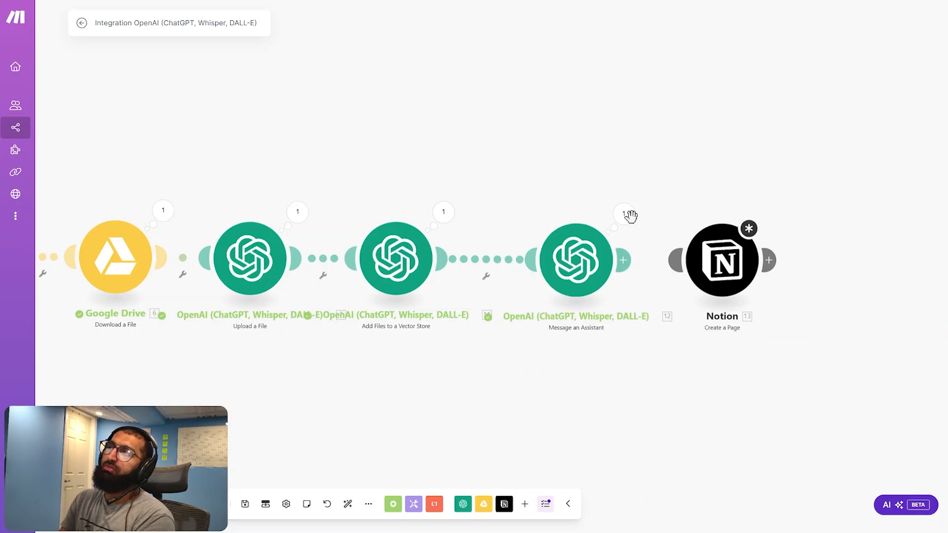
# Examine the new Message an Assistant output, checking the Introduction and Key Themes sections of the parsed result
pyautogui.click(638, 215)
pyautogui.click(691, 237)
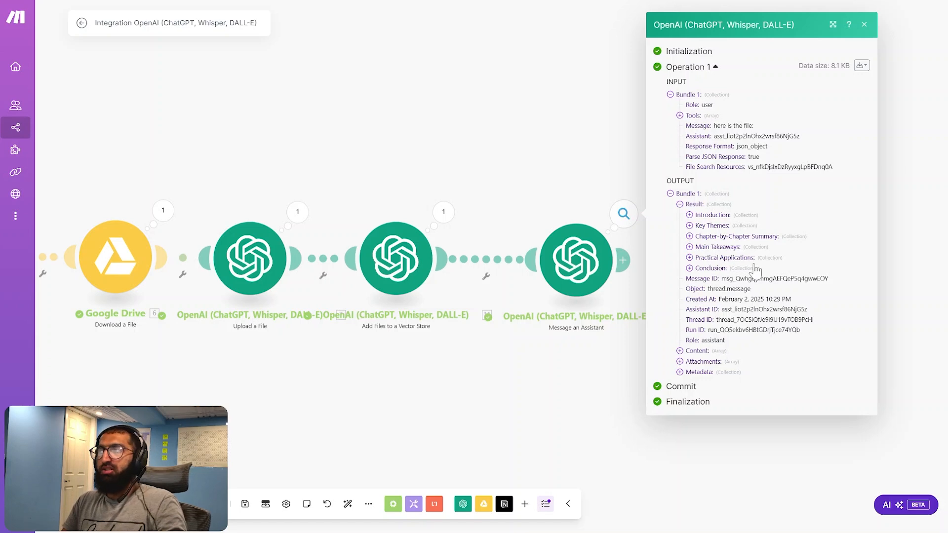
pyautogui.hotkey('ctrl', '+')
pyautogui.hotkey('ctrl', '+')
pyautogui.hotkey('ctrl', '+')
pyautogui.hotkey('ctrl', '+')
pyautogui.scroll(-1, 739, 317)
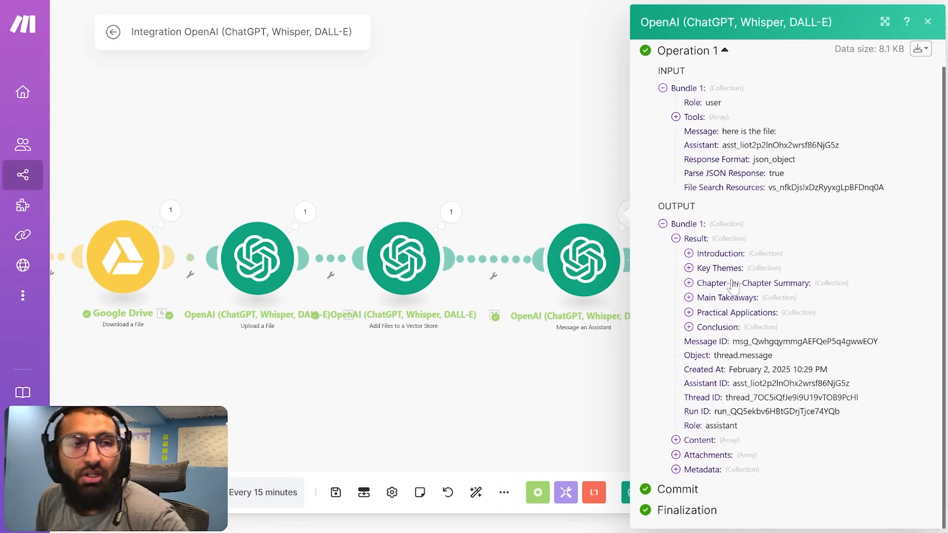
pyautogui.click(691, 255)
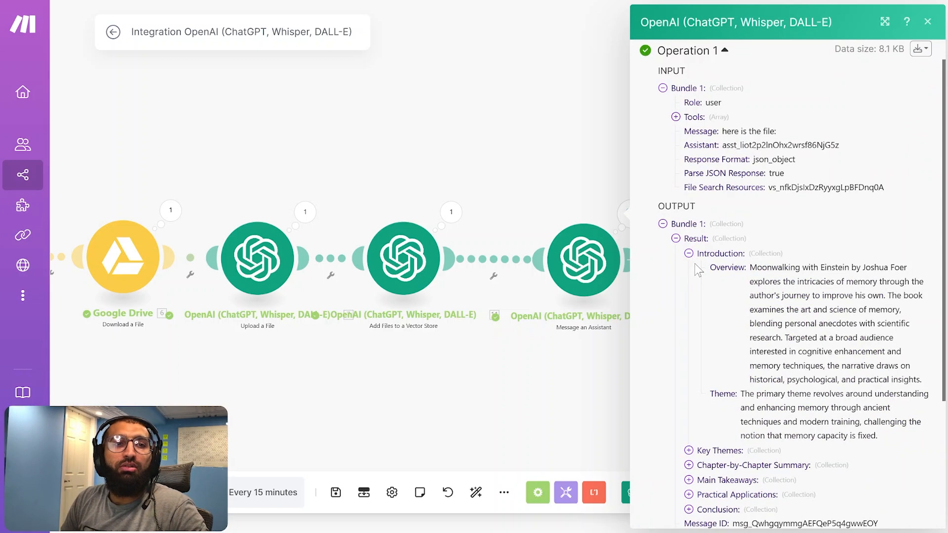
pyautogui.click(689, 254)
pyautogui.click(690, 269)
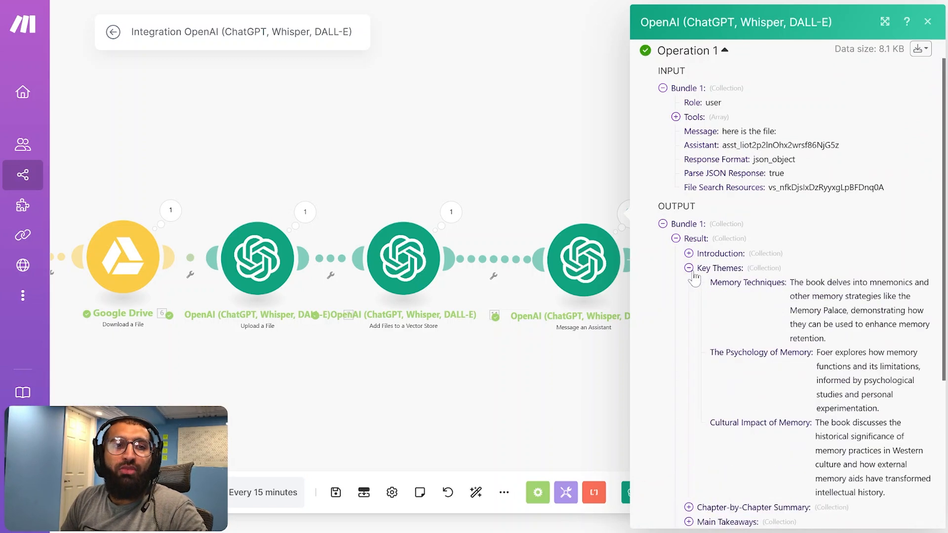
pyautogui.click(689, 268)
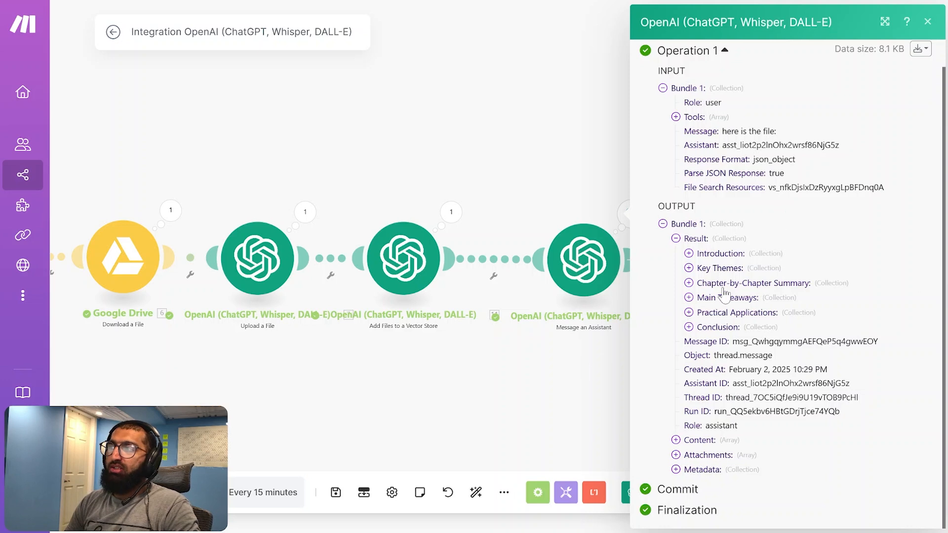
pyautogui.hotkey('ctrl', '-')
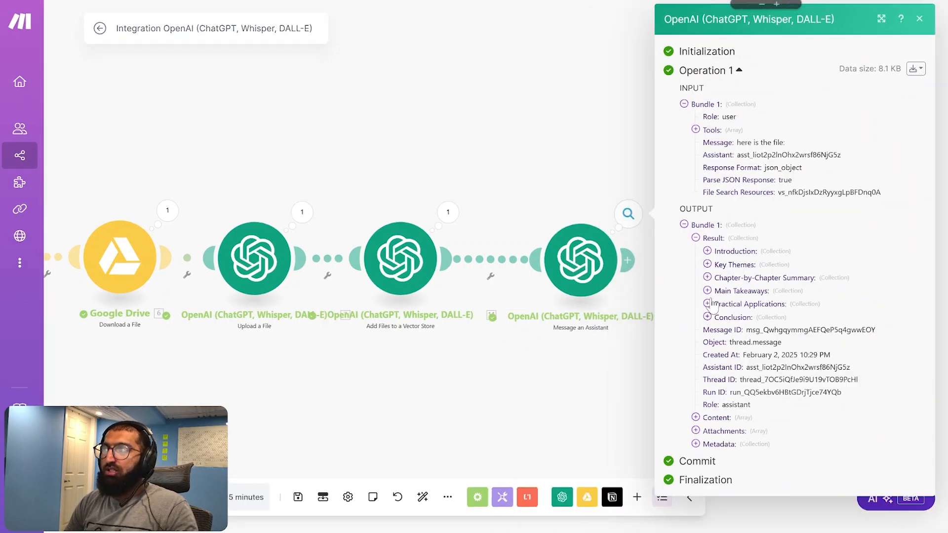
pyautogui.click(605, 360)
# Open the Notion Create a Page module's settings and choose the Thought Vault page as the parent page
pyautogui.click(678, 266)
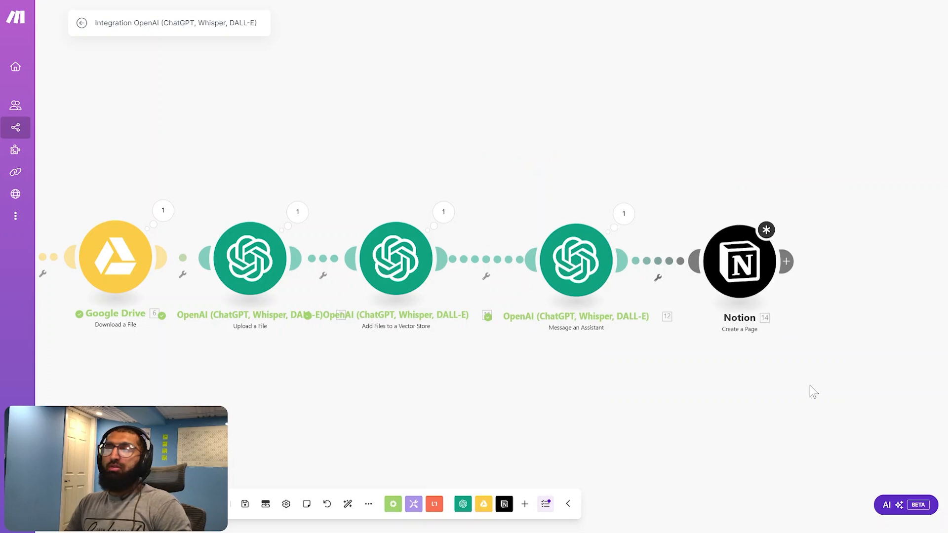
pyautogui.scroll(2, 785, 350)
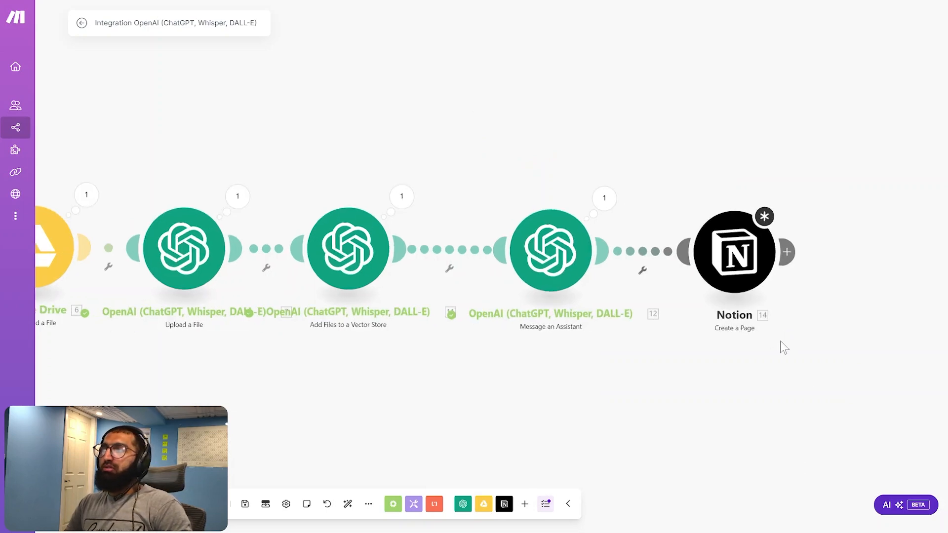
pyautogui.click(732, 269)
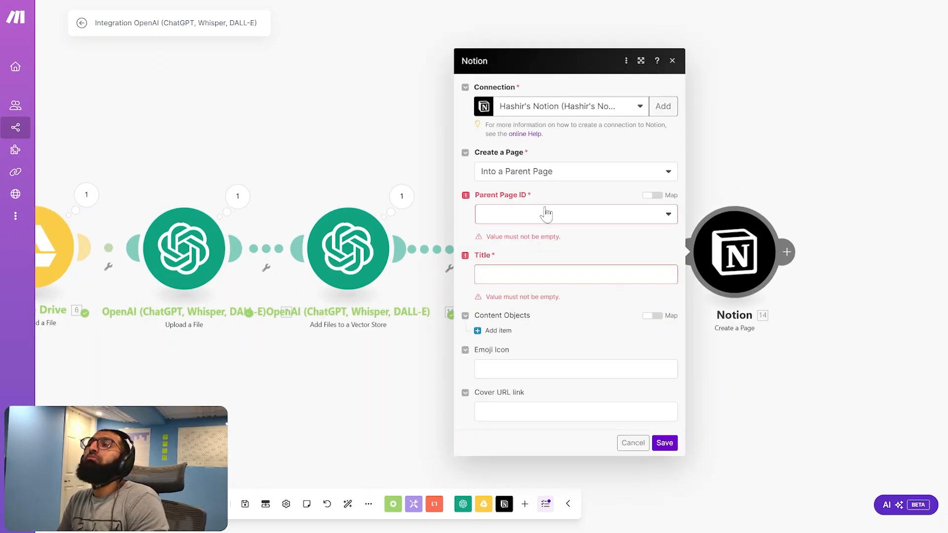
pyautogui.click(659, 219)
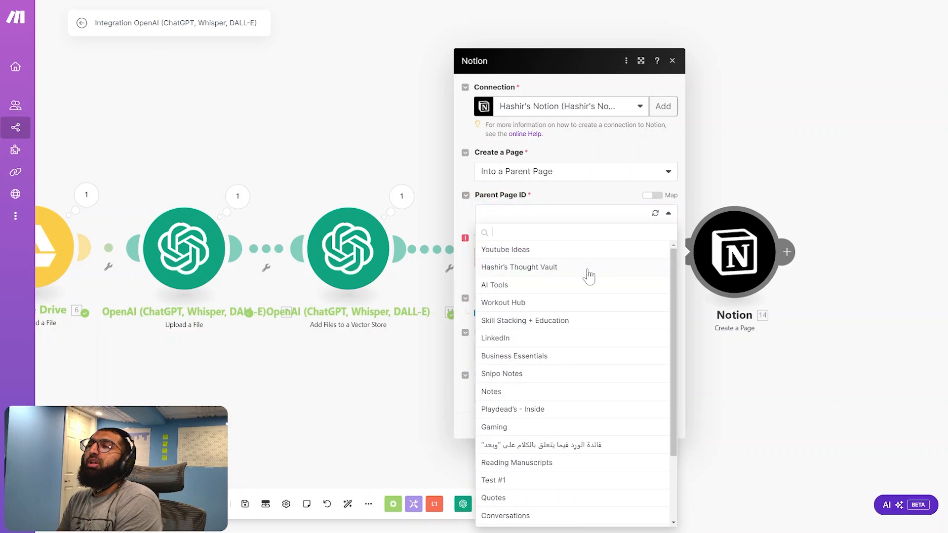
pyautogui.click(536, 269)
# Map the Notion page title to the Name value from the Google Drive Download a File module
pyautogui.click(543, 265)
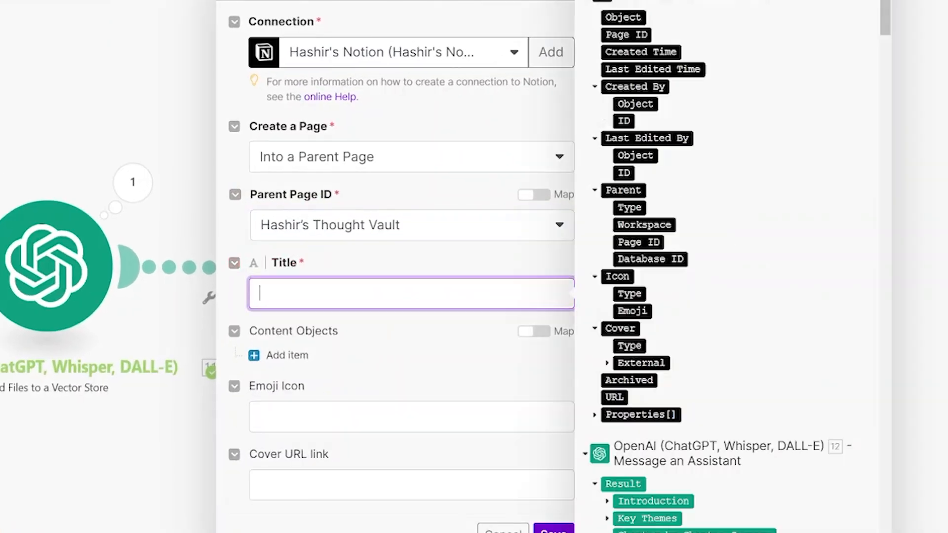
pyautogui.scroll(-5, 746, 264)
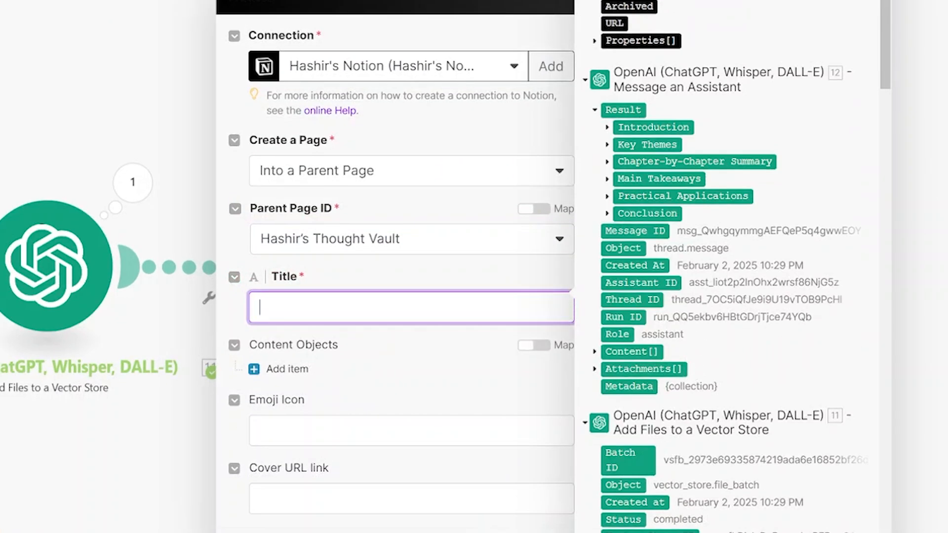
pyautogui.scroll(-10, 672, 410)
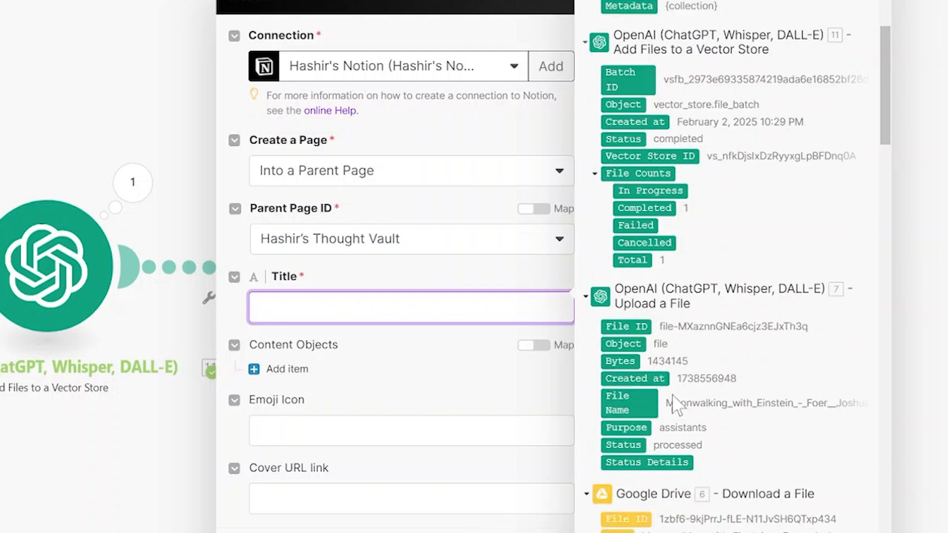
pyautogui.click(613, 319)
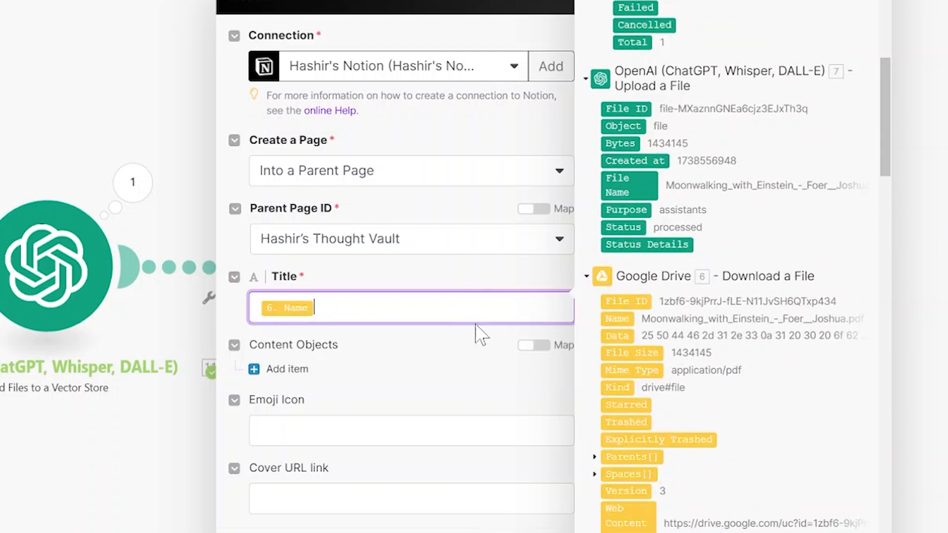
# Add a Heading 1 content object to the Notion page with the text "Intro"
pyautogui.click(311, 369)
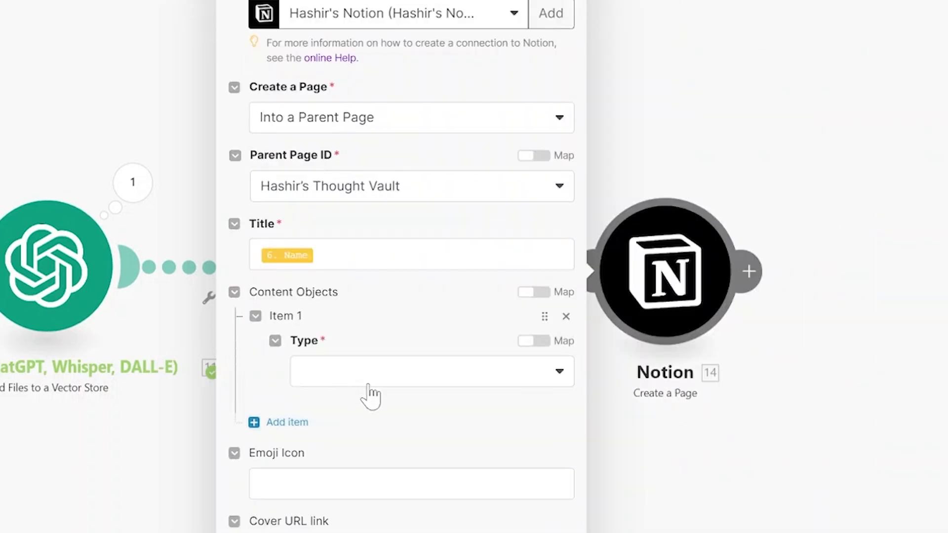
pyautogui.click(401, 376)
pyautogui.scroll(-2, 380, 473)
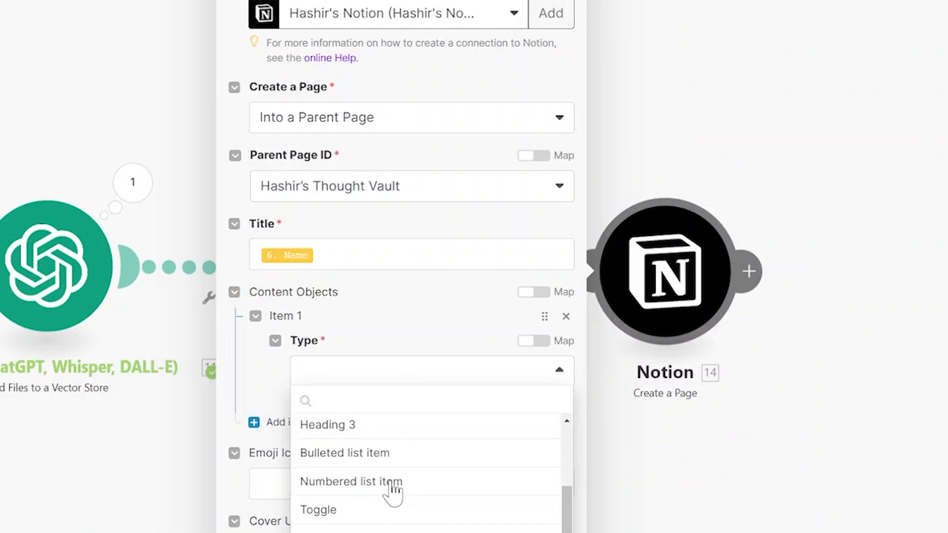
pyautogui.scroll(2, 395, 508)
pyautogui.scroll(-1, 395, 508)
pyautogui.scroll(2, 388, 488)
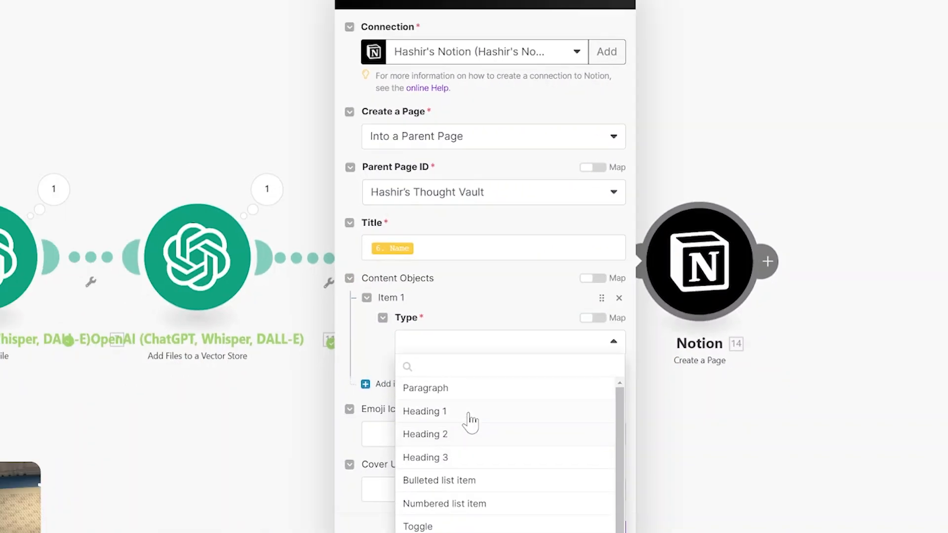
pyautogui.click(383, 455)
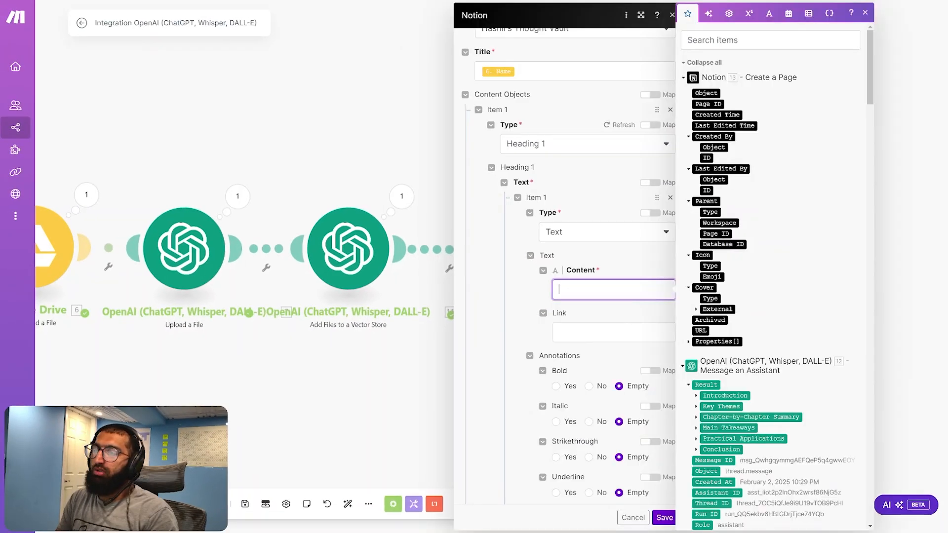
pyautogui.write('Intro')
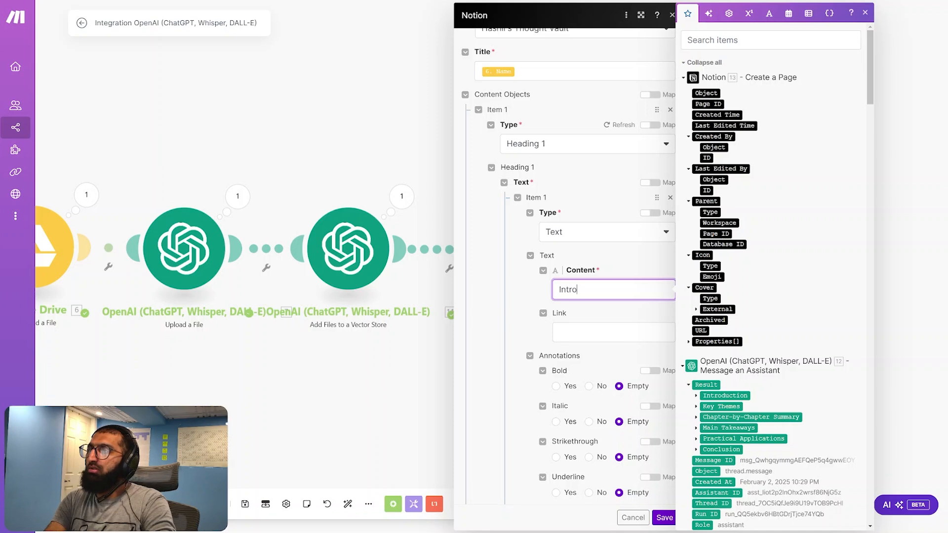
# Add a Paragraph content object mapped to the assistant result's Introduction Overview and Theme values, and save the Notion module
pyautogui.scroll(-5, 487, 402)
pyautogui.click(487, 404)
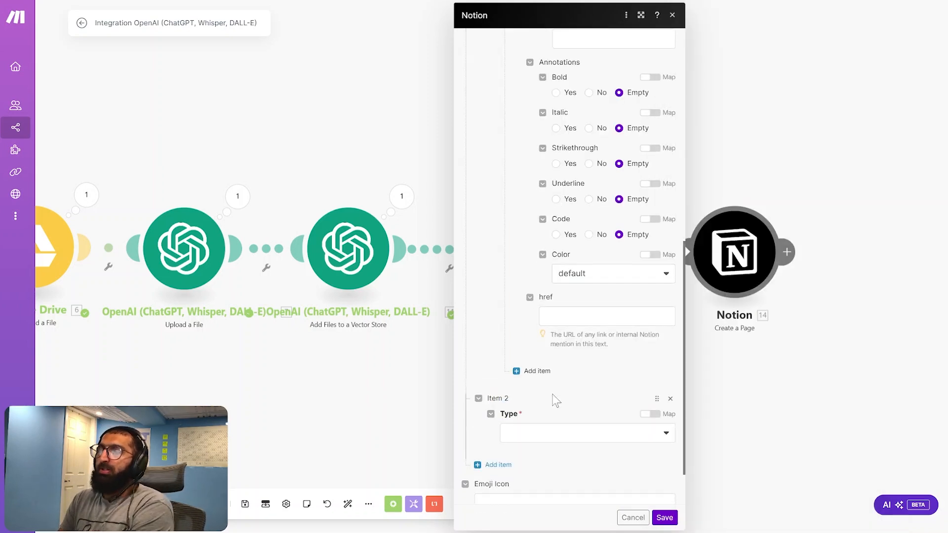
pyautogui.scroll(-1, 554, 390)
pyautogui.click(554, 373)
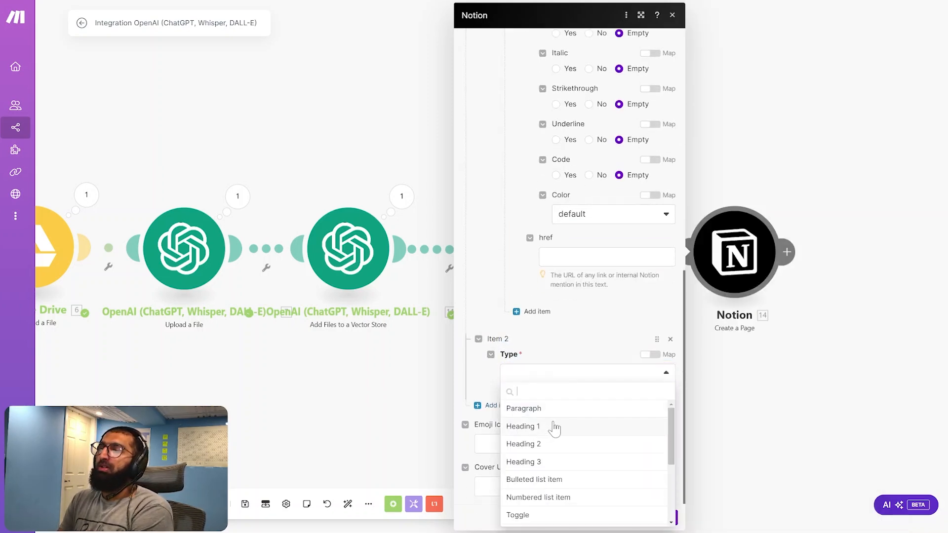
pyautogui.click(571, 410)
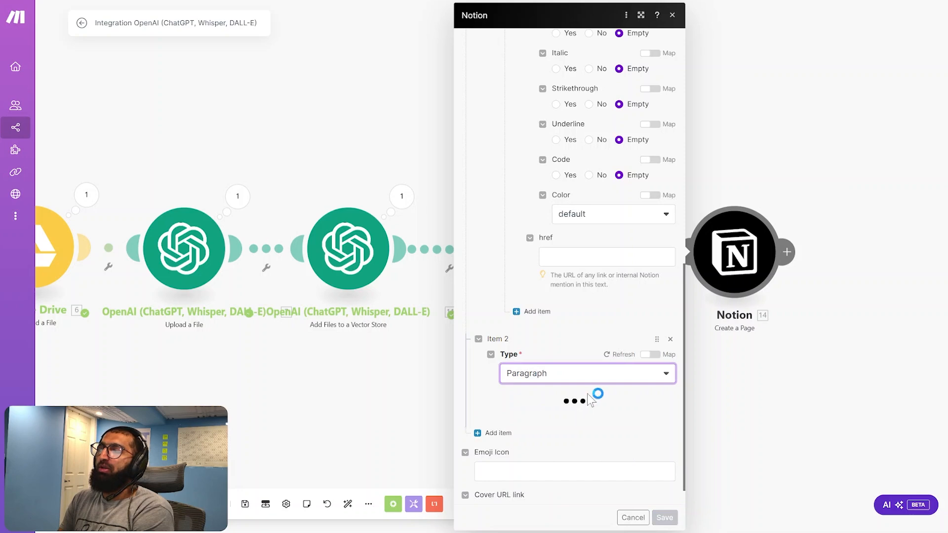
pyautogui.scroll(-3, 602, 451)
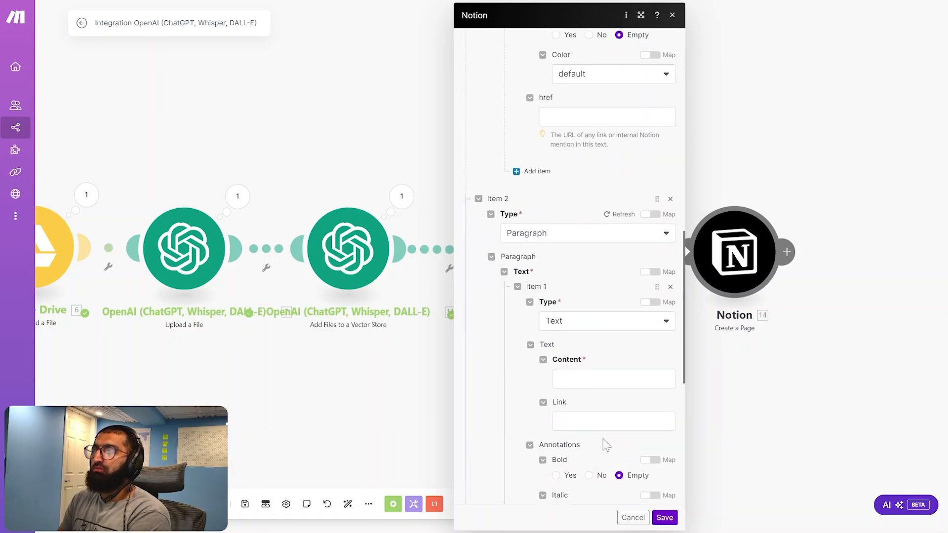
pyautogui.click(657, 379)
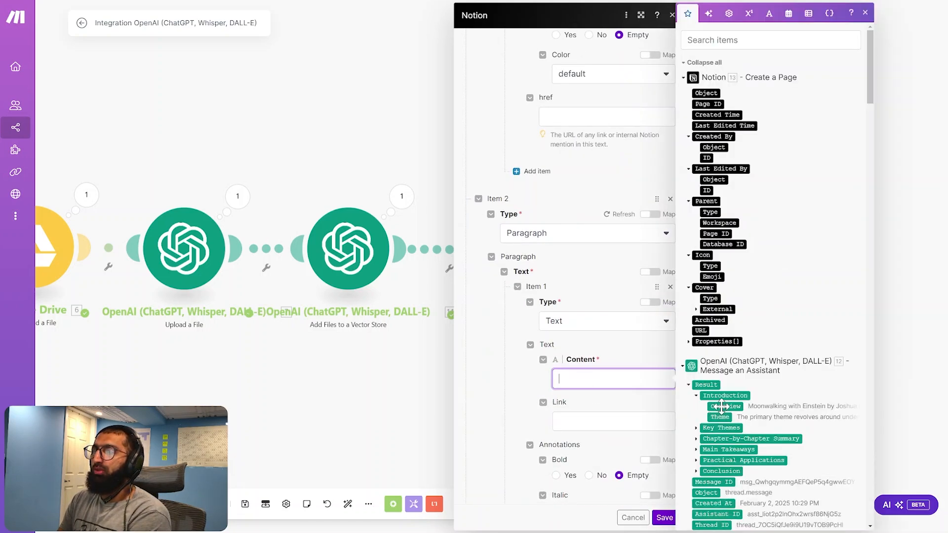
pyautogui.click(722, 406)
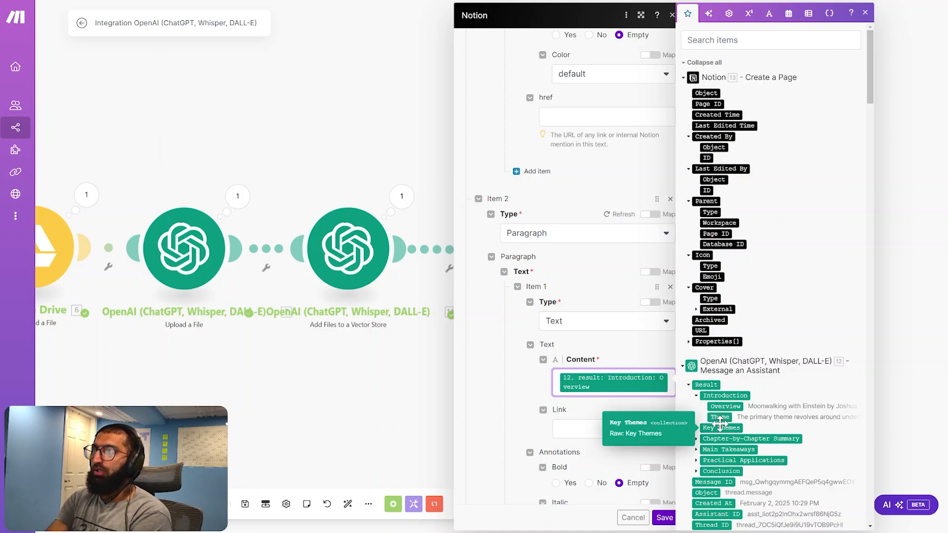
pyautogui.click(719, 417)
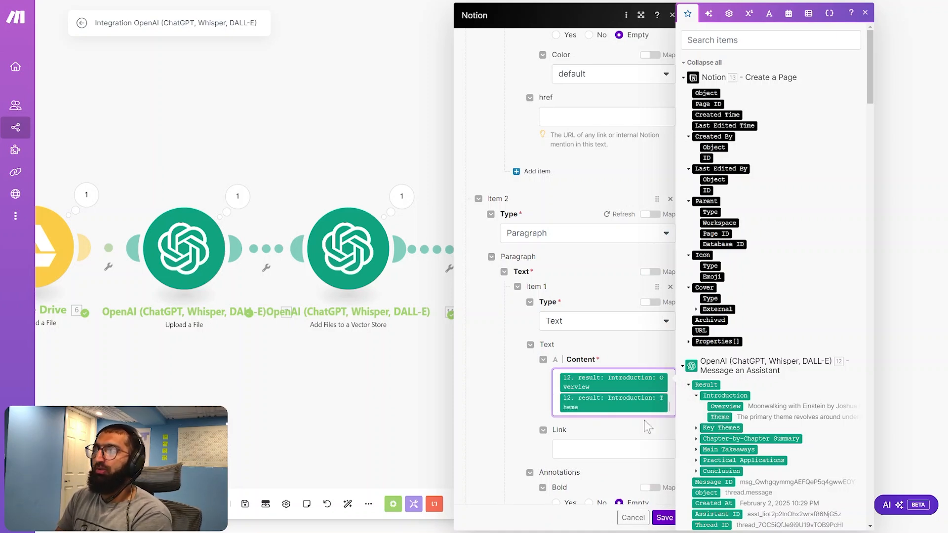
pyautogui.click(537, 390)
pyautogui.scroll(-5, 552, 390)
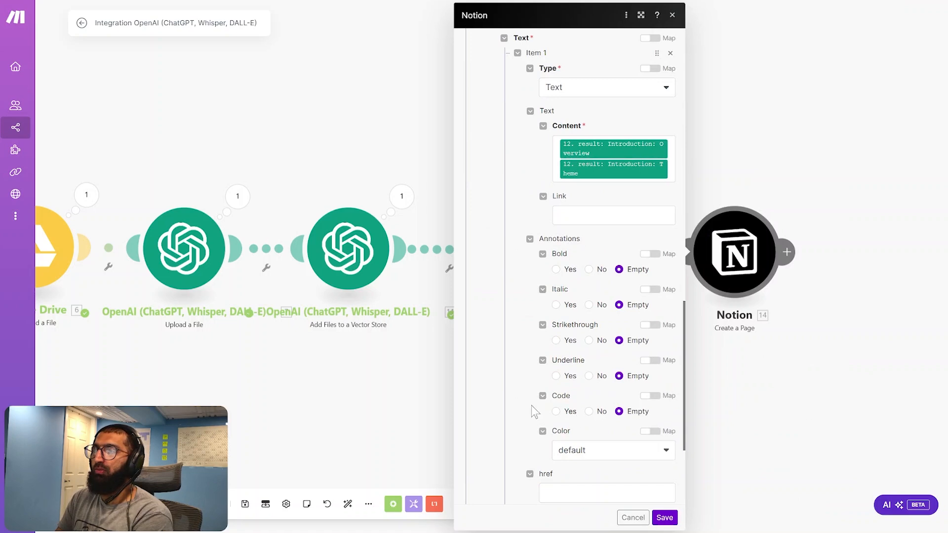
pyautogui.scroll(-3, 529, 417)
pyautogui.scroll(6, 594, 444)
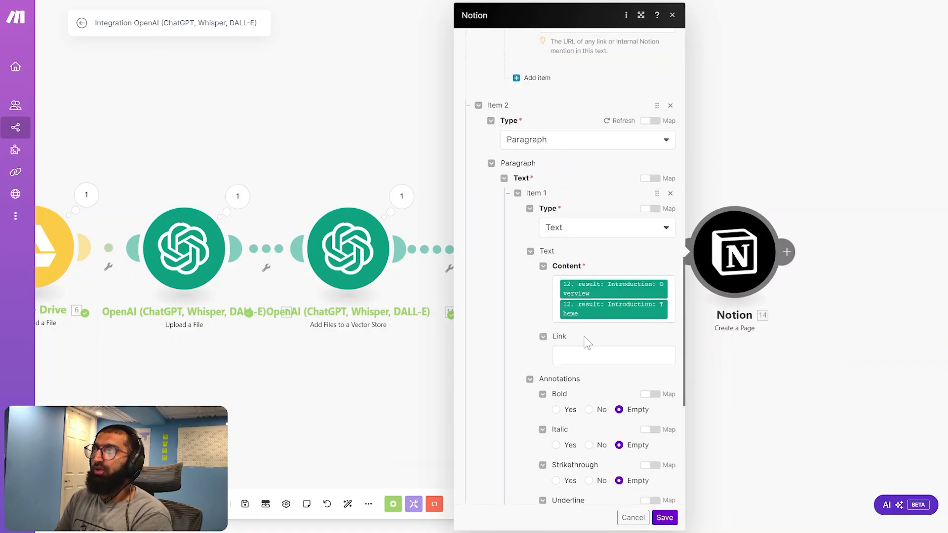
pyautogui.click(664, 518)
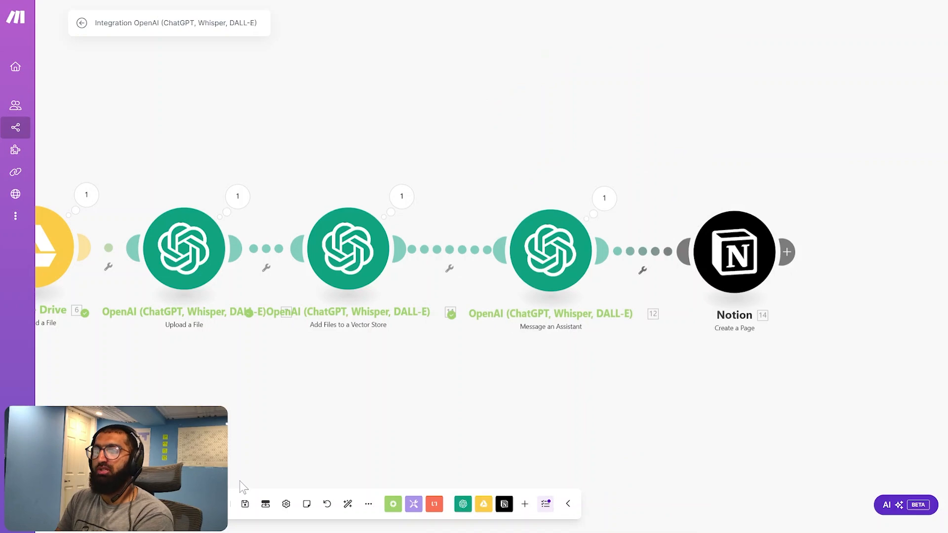
# Save the scenario and rerun it after choosing where the Google Drive Watch Files in a Folder module starts
pyautogui.click(245, 504)
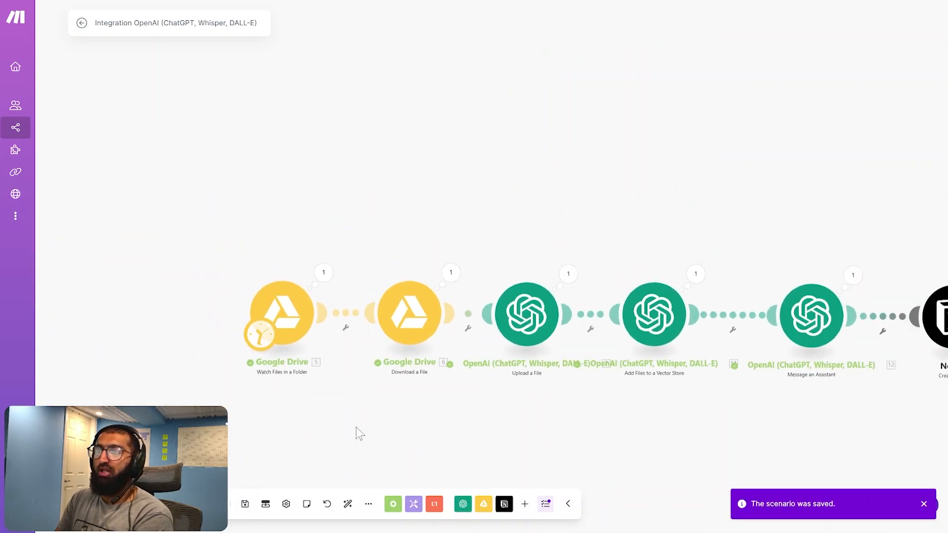
pyautogui.rightClick(292, 311)
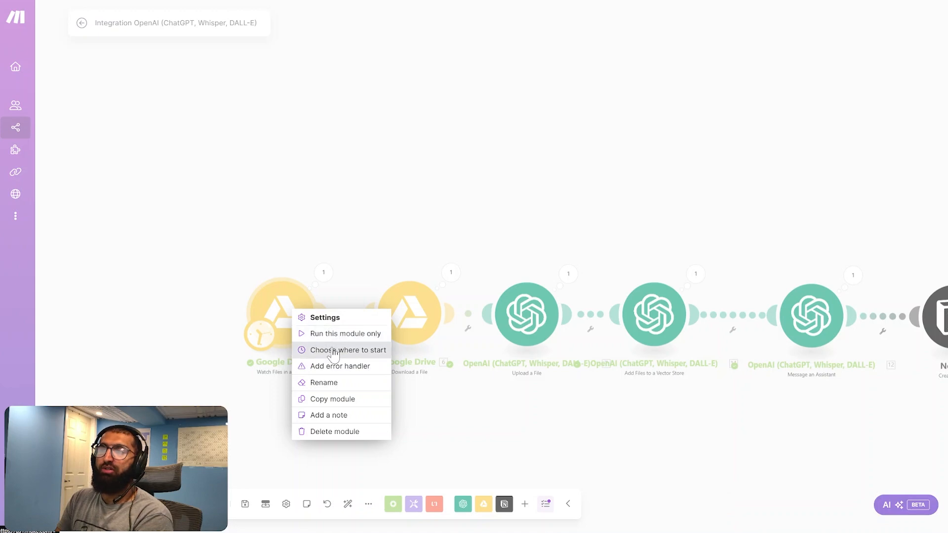
pyautogui.click(334, 352)
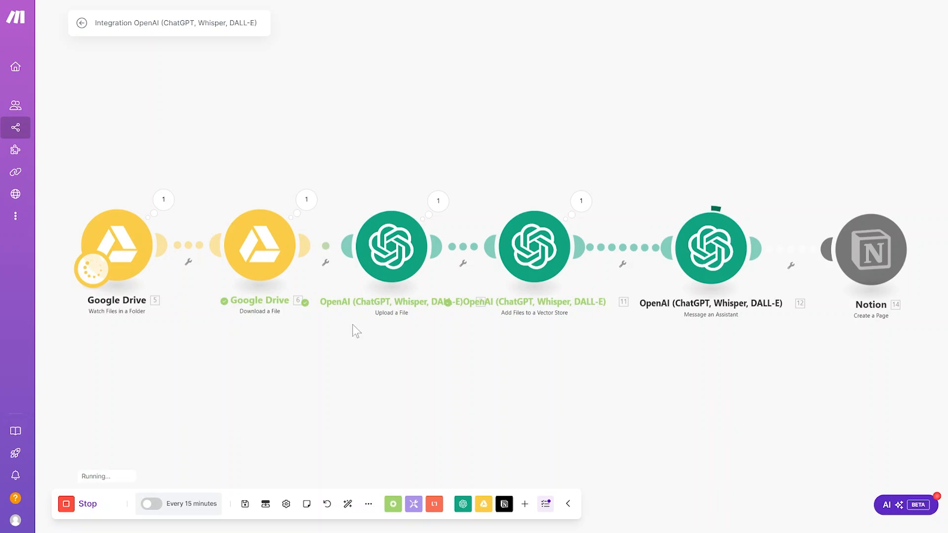
# Rename the scenario as Book Summary Generator
pyautogui.click(139, 34)
pyautogui.write('Book Sumarry Gener')
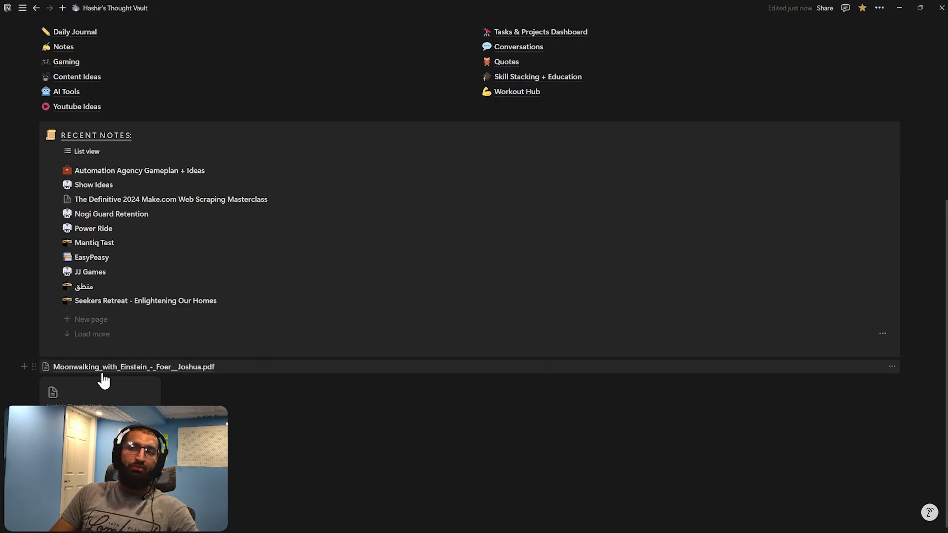
# Switch to Notion, open the generated Moonwalking with Einstein page and examine its Intro section
pyautogui.click(103, 380)
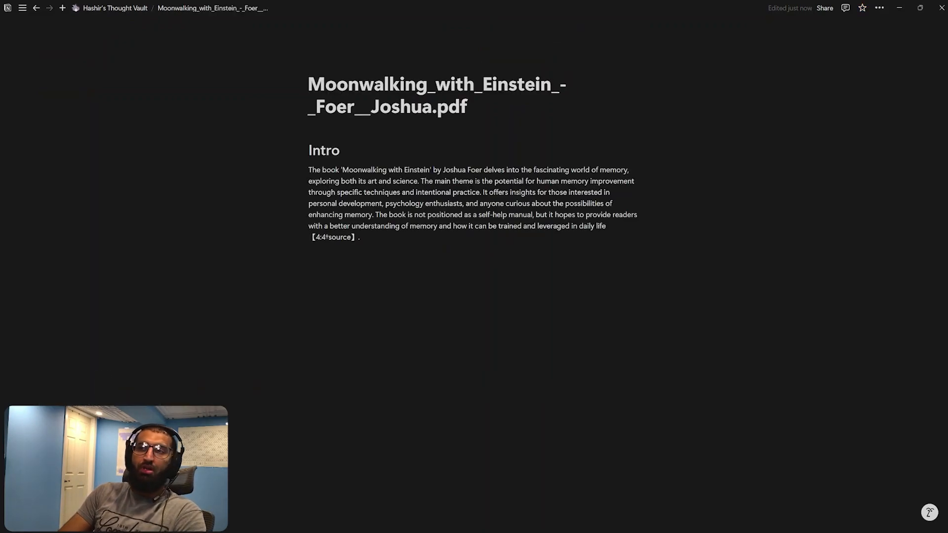
pyautogui.moveTo(309, 169); pyautogui.dragTo(362, 237)
pyautogui.click(363, 238)
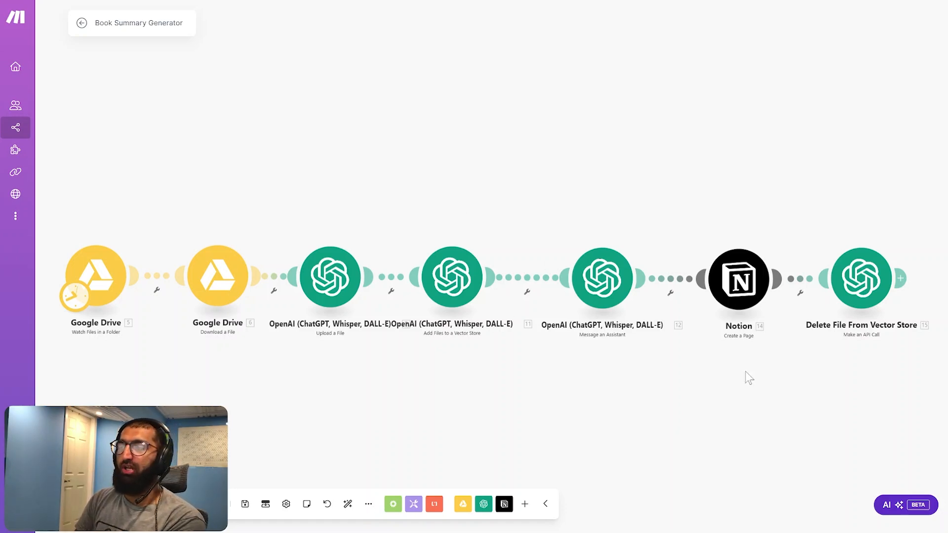
# Back in Make, remove the duplicate Vector Store ID from the URL of the Delete File From Vector Store module
pyautogui.moveTo(745, 377); pyautogui.dragTo(643, 384)
pyautogui.scroll(-2, 608, 375)
pyautogui.scroll(4, 706, 345)
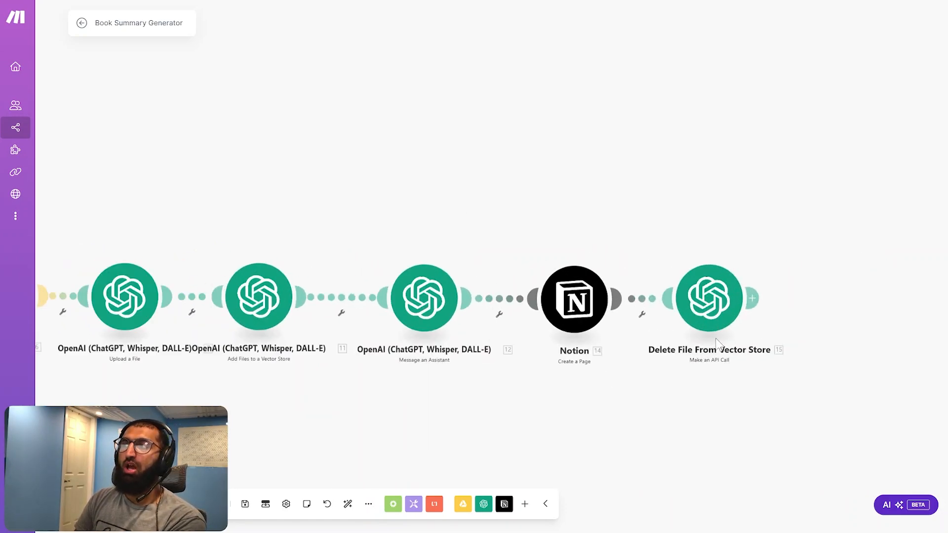
pyautogui.click(703, 296)
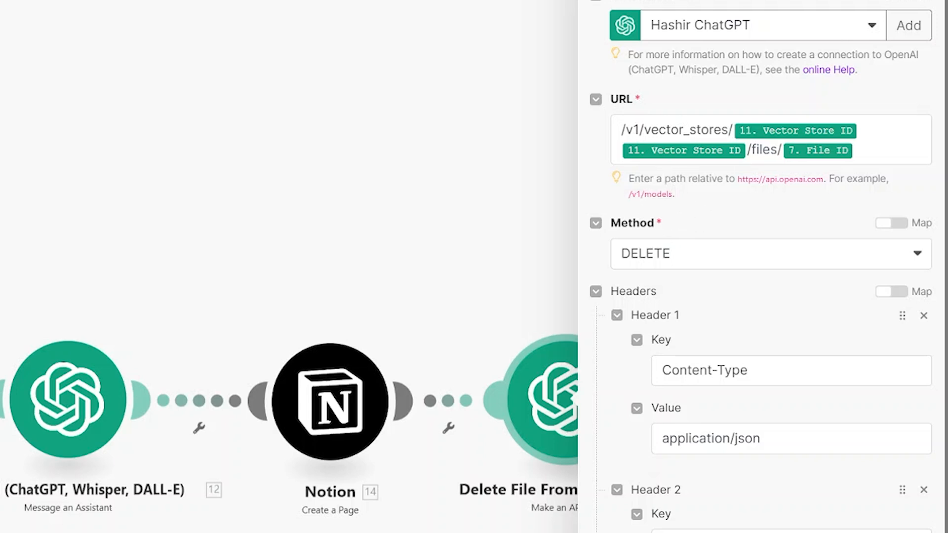
pyautogui.click(746, 149)
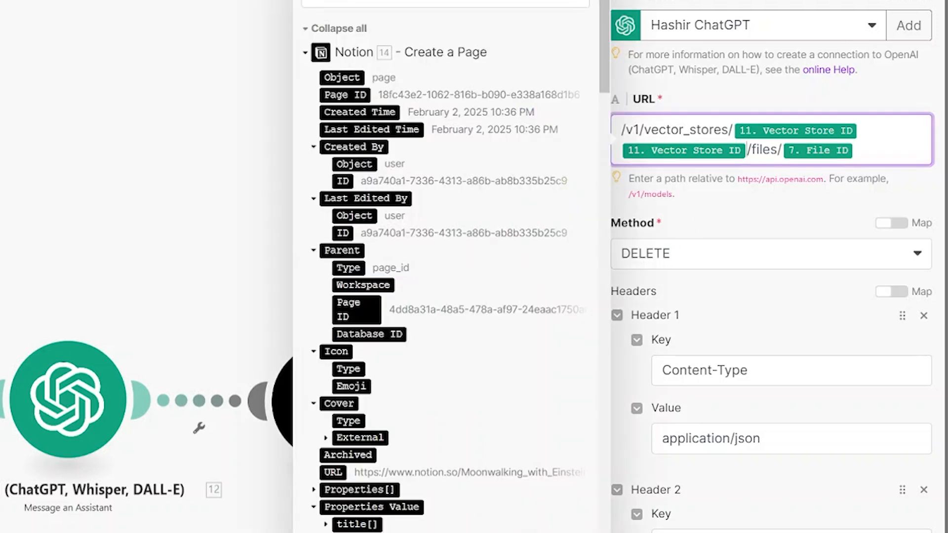
pyautogui.press('BackSpace')
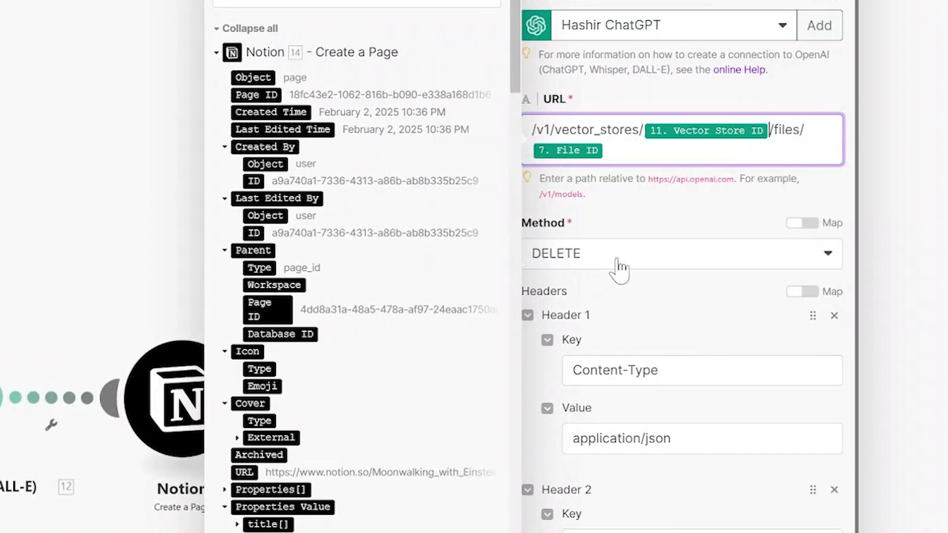
pyautogui.click(620, 264)
pyautogui.click(516, 204)
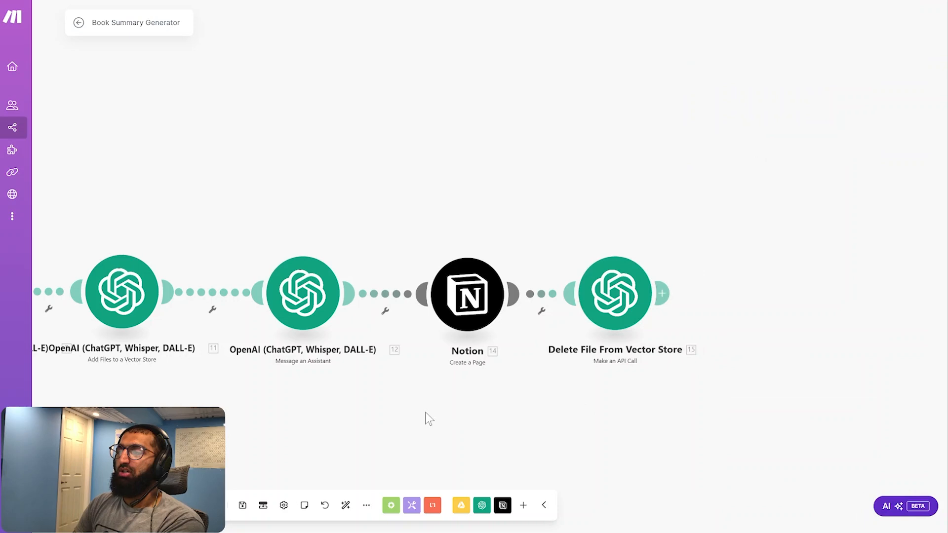
# Save the Book Summary Generator scenario and look over its chain of modules
pyautogui.moveTo(425, 420); pyautogui.dragTo(647, 422)
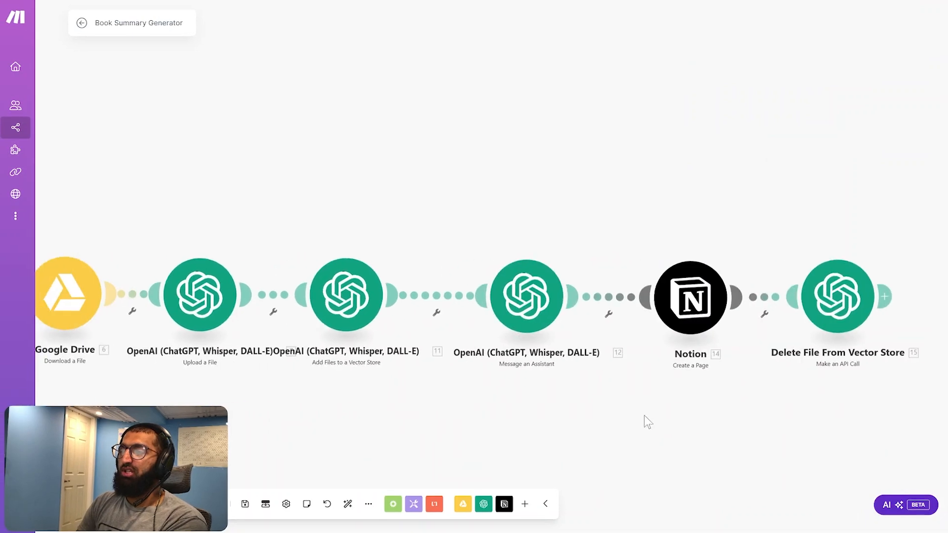
pyautogui.click(244, 504)
pyautogui.scroll(-2, 404, 411)
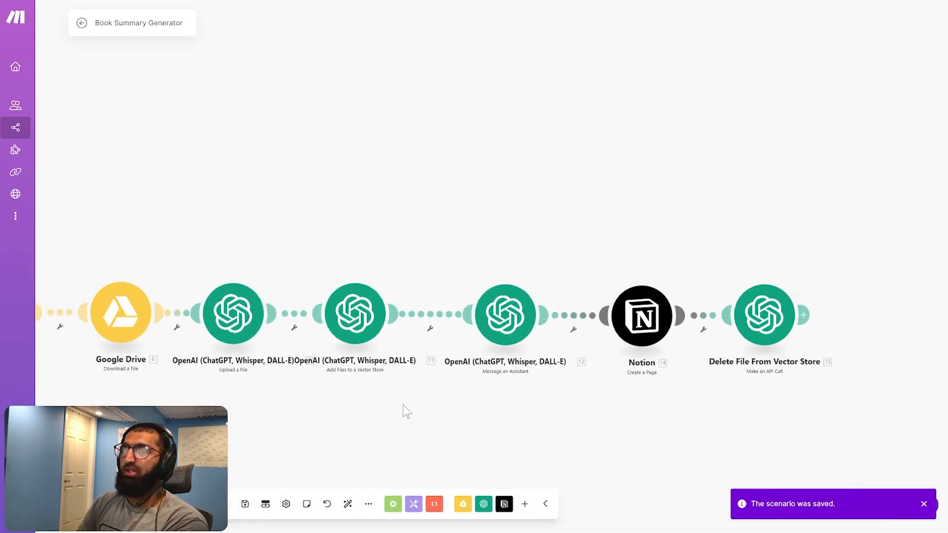
pyautogui.scroll(-2, 390, 411)
pyautogui.scroll(2, 370, 413)
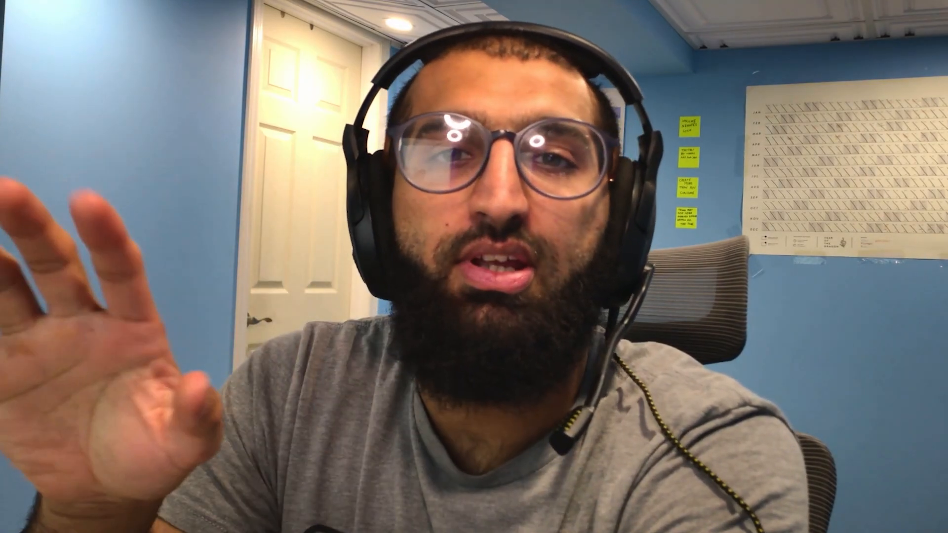